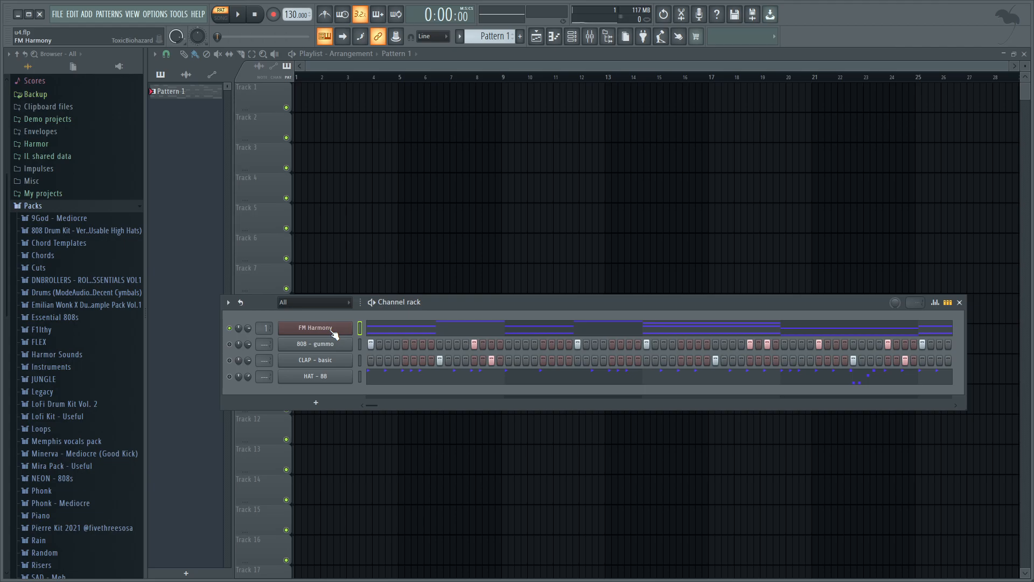
# Open the FM Harmony synth and look over its built-in chorus, delay, filter and EQ sections
pyautogui.click(334, 333)
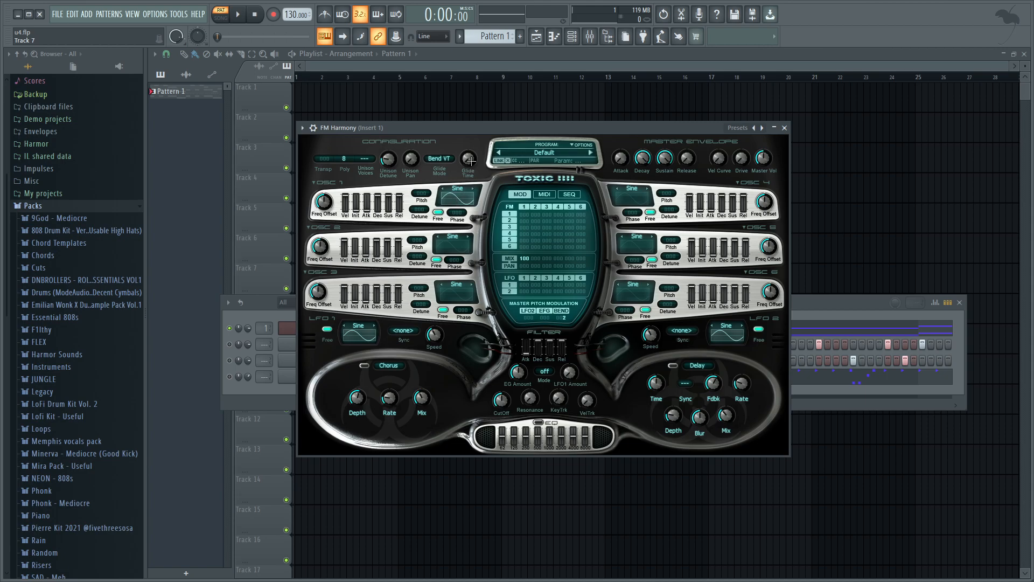
pyautogui.moveTo(482, 129); pyautogui.dragTo(498, 112)
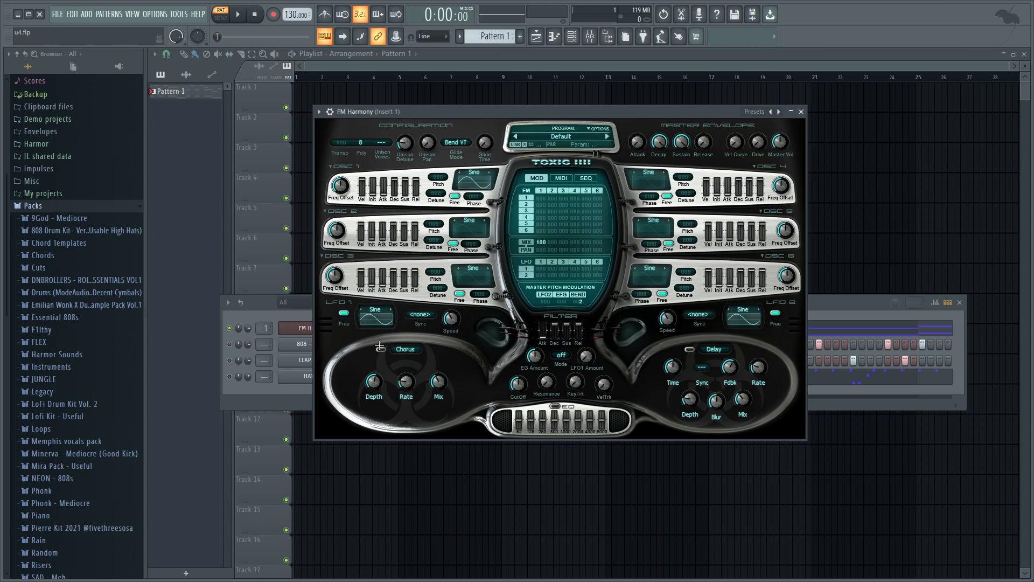
pyautogui.click(717, 350)
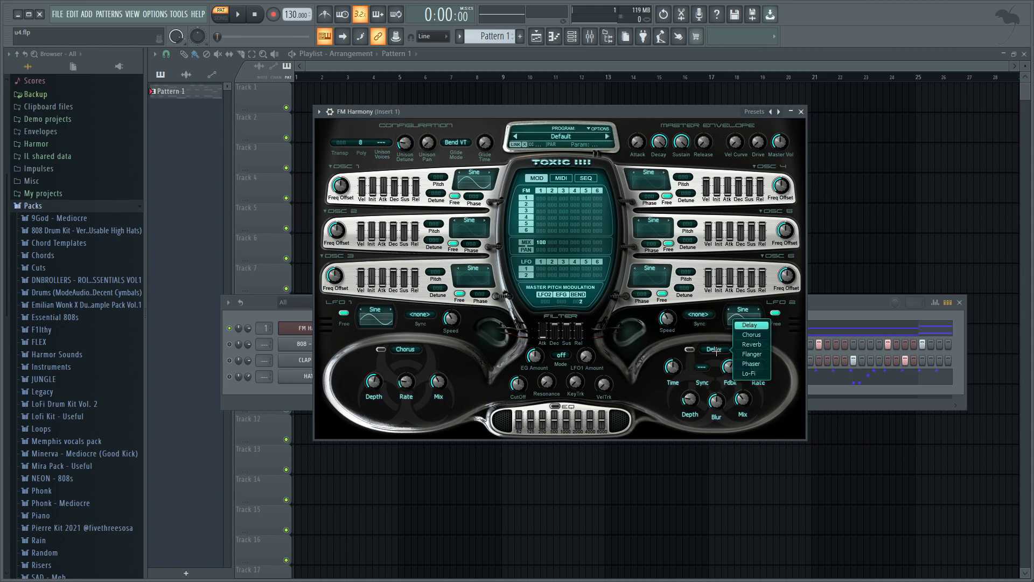
pyautogui.click(403, 349)
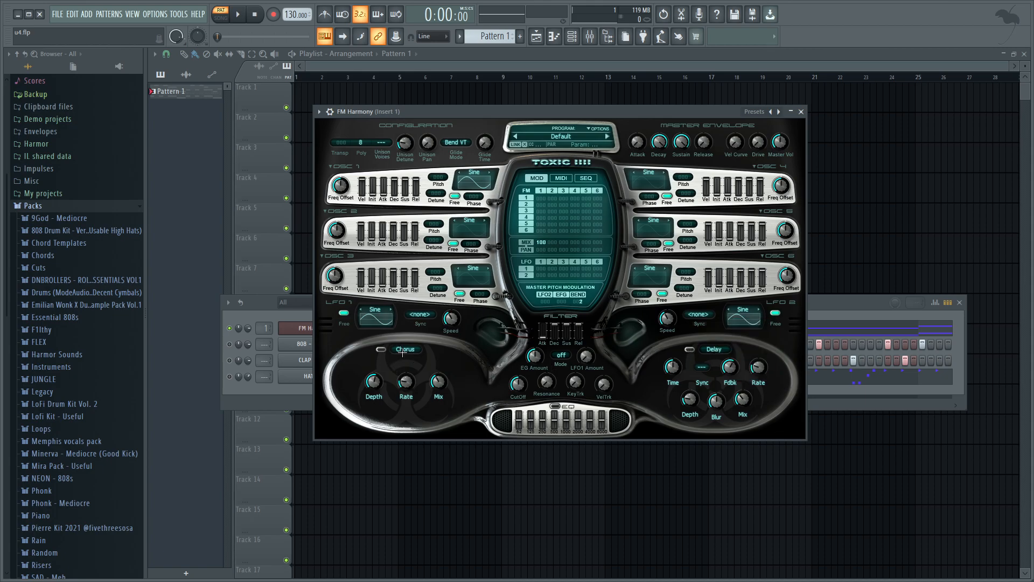
pyautogui.click(404, 349)
pyautogui.click(514, 338)
pyautogui.click(557, 408)
# Load Fruity parametric EQ 2 into slot 1 of mixer Insert 1 and view the playing pattern's spectrum in its maximized window
pyautogui.click(589, 36)
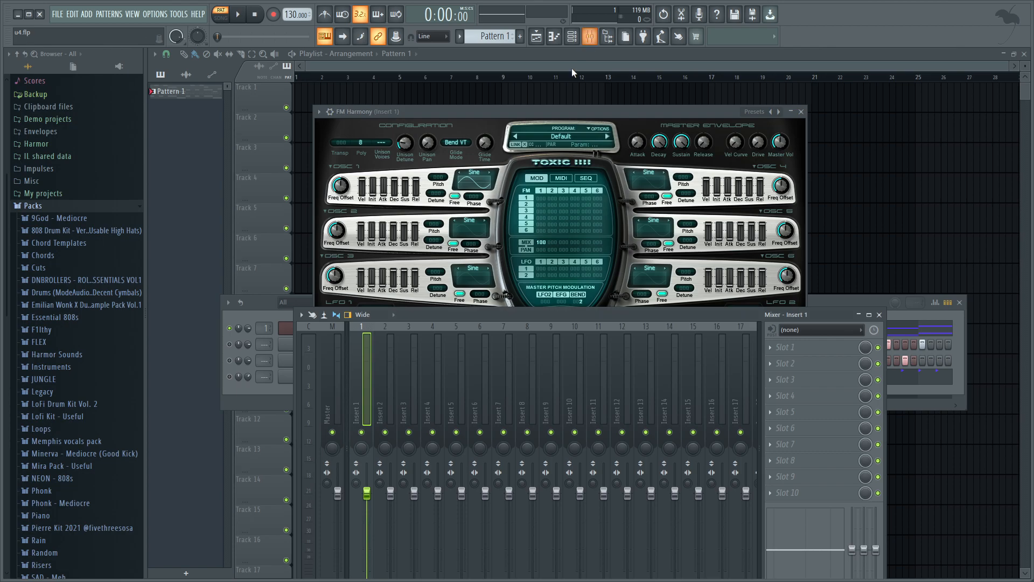
pyautogui.click(792, 358)
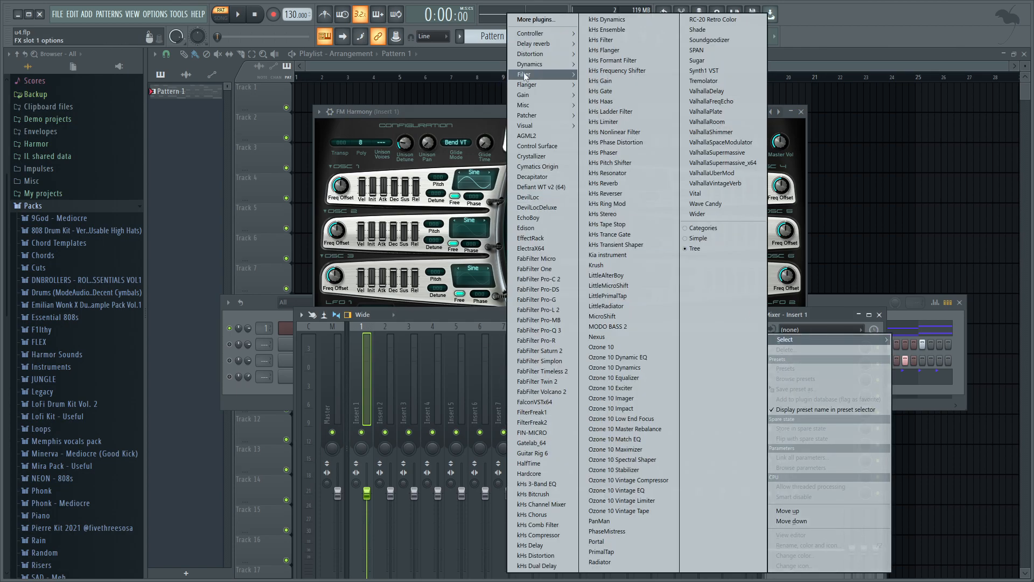
pyautogui.moveTo(525, 74)
pyautogui.click(480, 126)
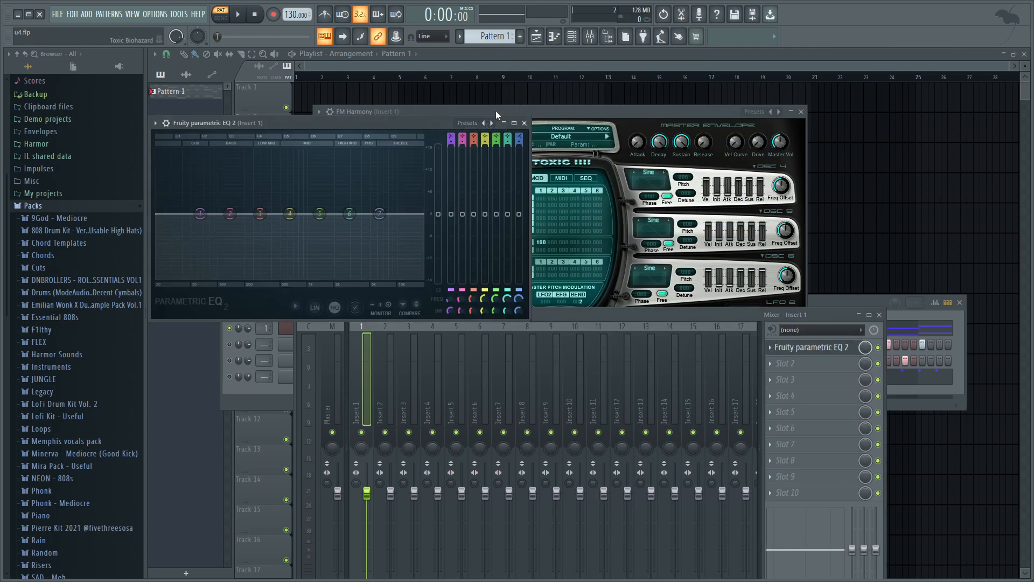
pyautogui.doubleClick(513, 123)
pyautogui.press('space')
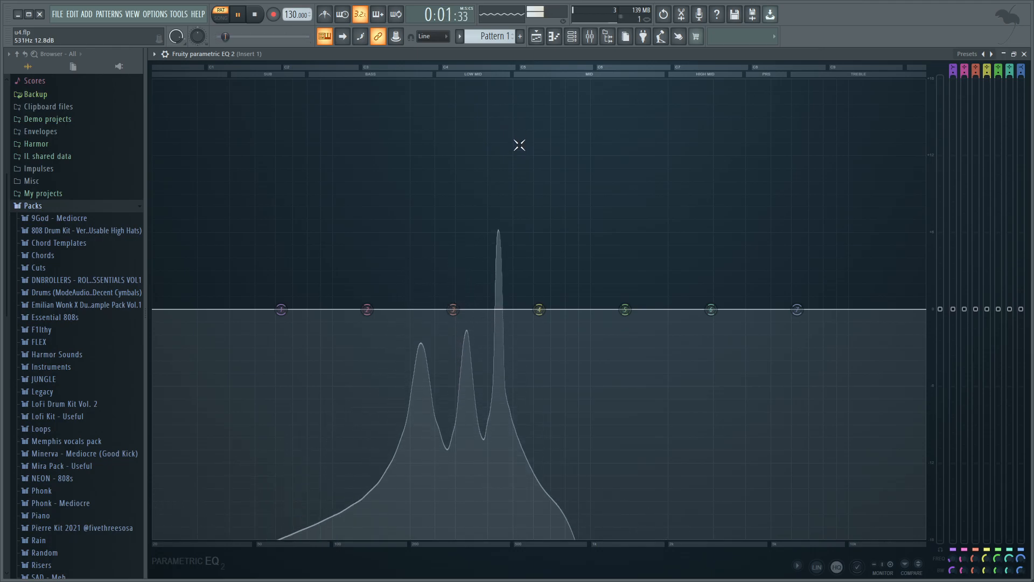
pyautogui.press('space')
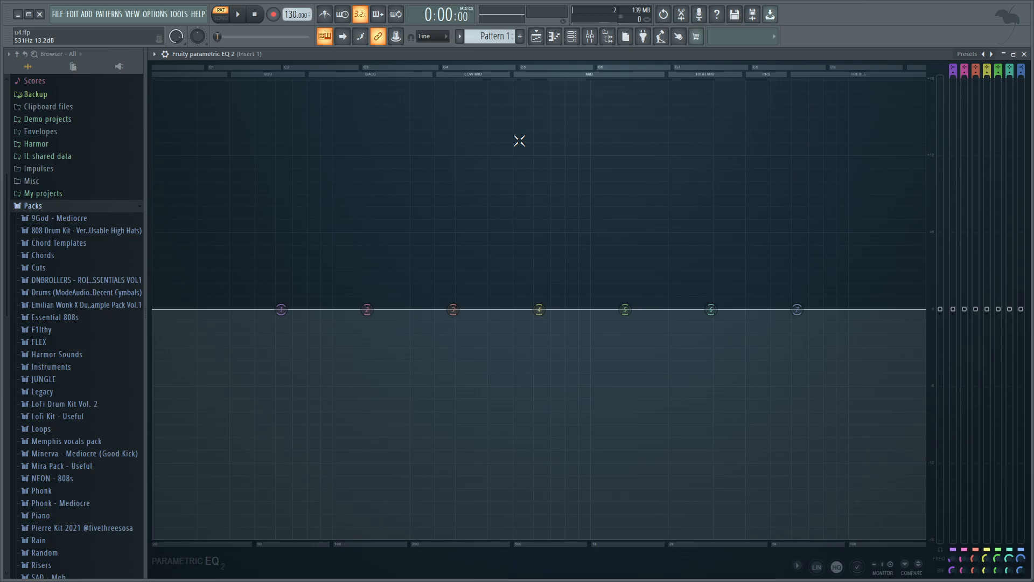
# Launch the Windows Magnifier and try zooming in on the screen and back out
pyautogui.press('super')
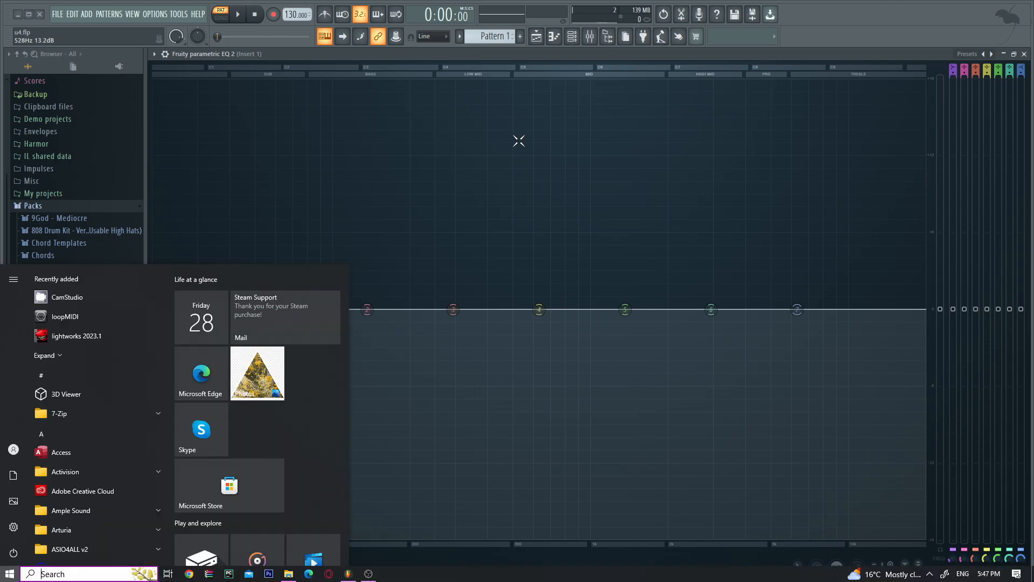
pyautogui.write('mag')
pyautogui.press('Return')
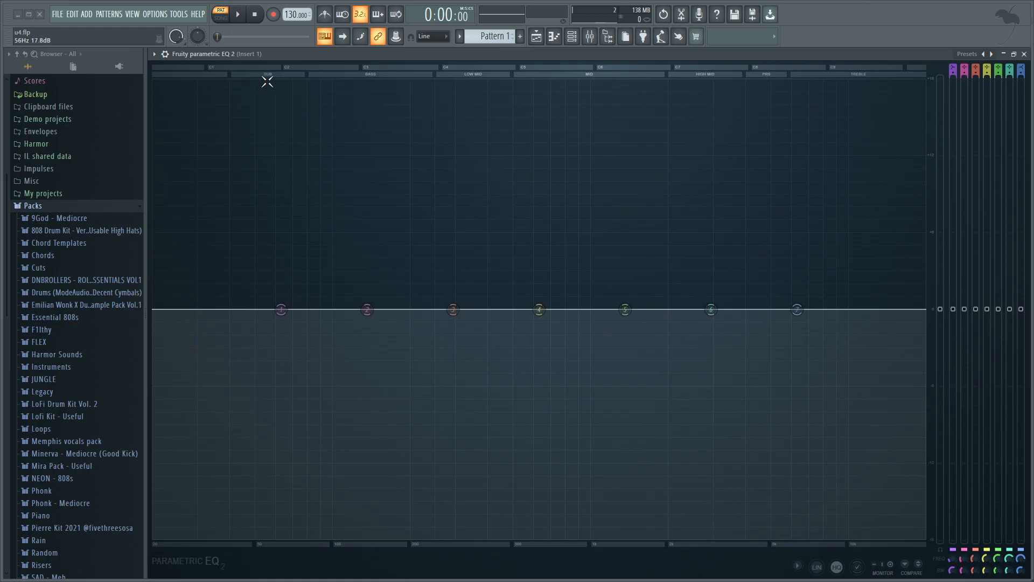
pyautogui.press('super+plus')
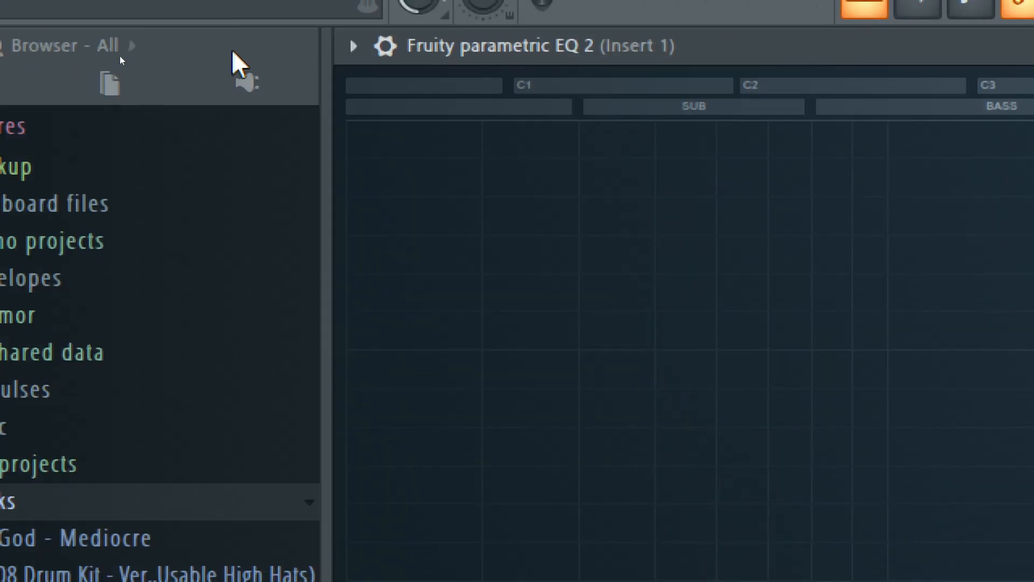
pyautogui.press('super+minus')
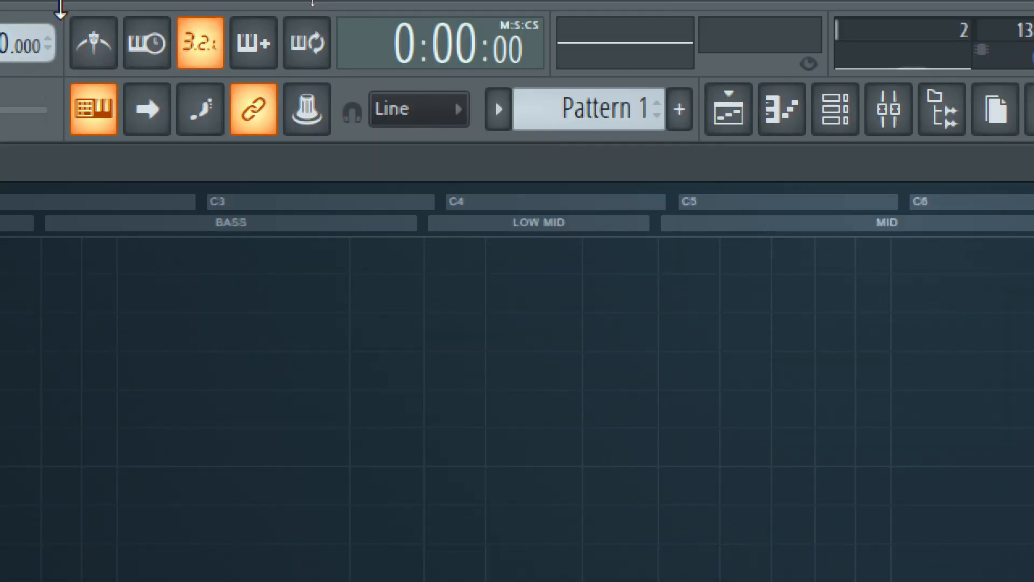
pyautogui.press('super+minus')
pyautogui.press('super+minus')
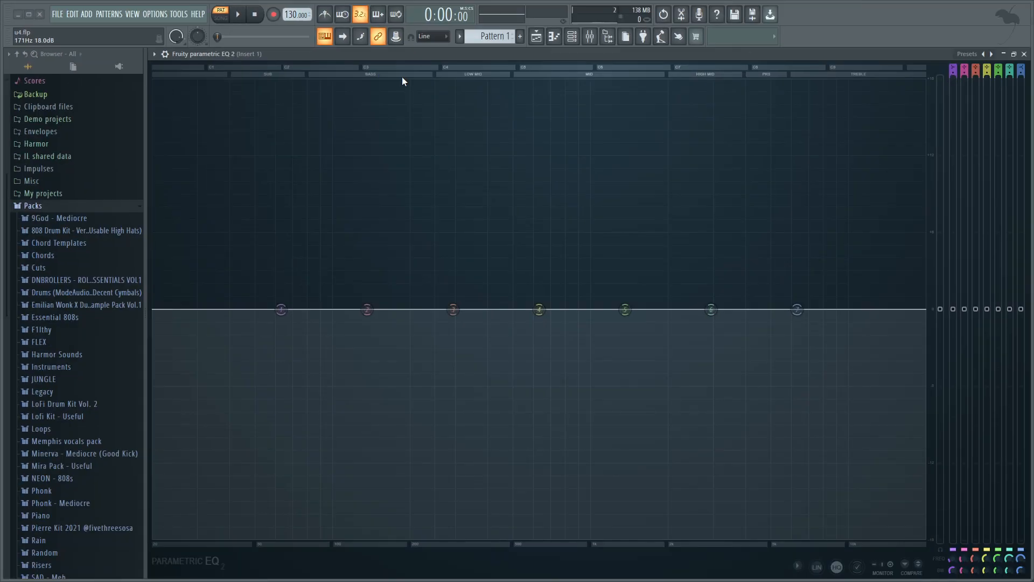
pyautogui.press('super+plus')
# Reopen the FM Harmony synth from the channel rack and place its window over the far end of the EQ spectrum, with the rack closed
pyautogui.press('F6')
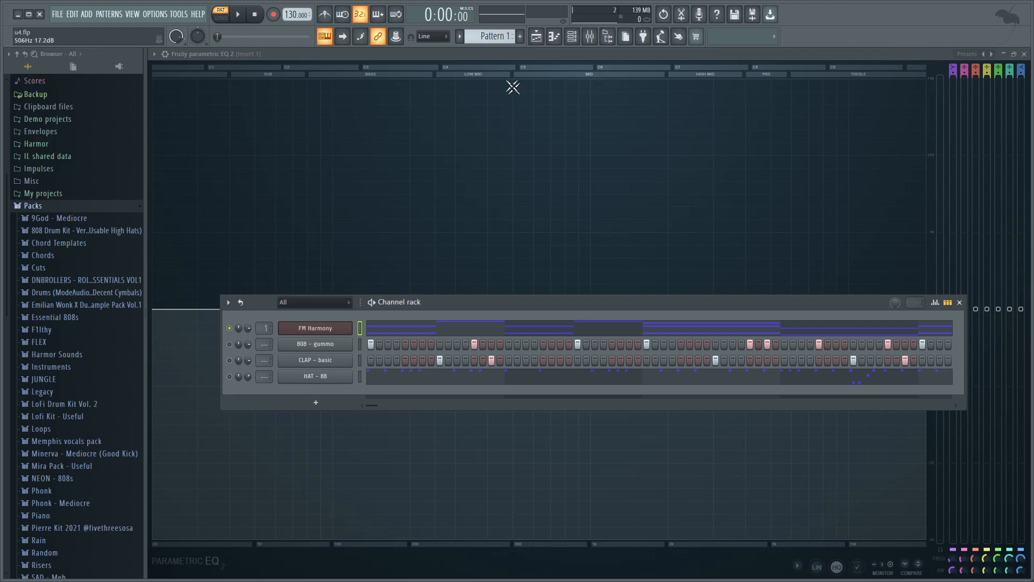
pyautogui.press('F6')
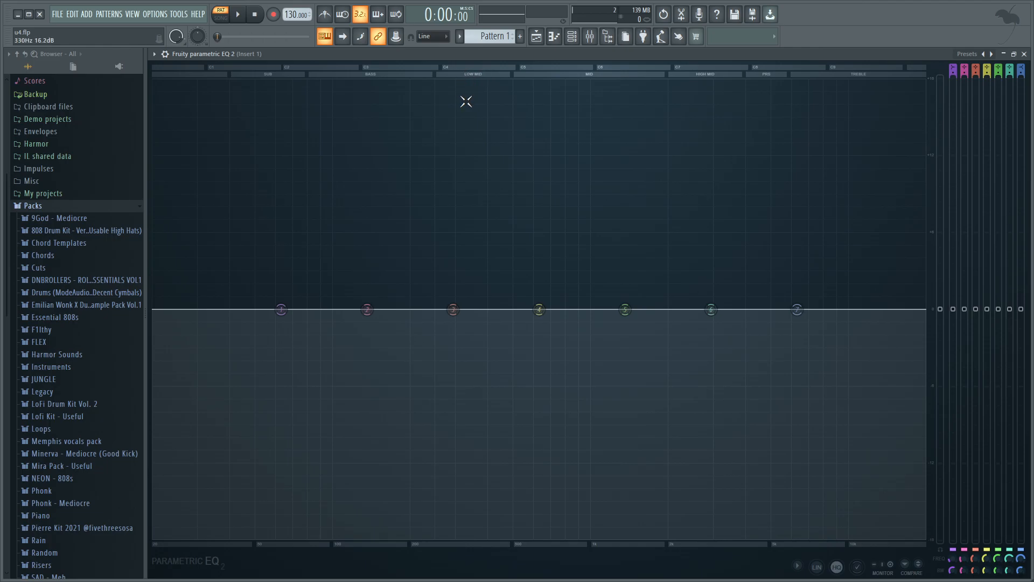
pyautogui.press('F6')
pyautogui.click(332, 329)
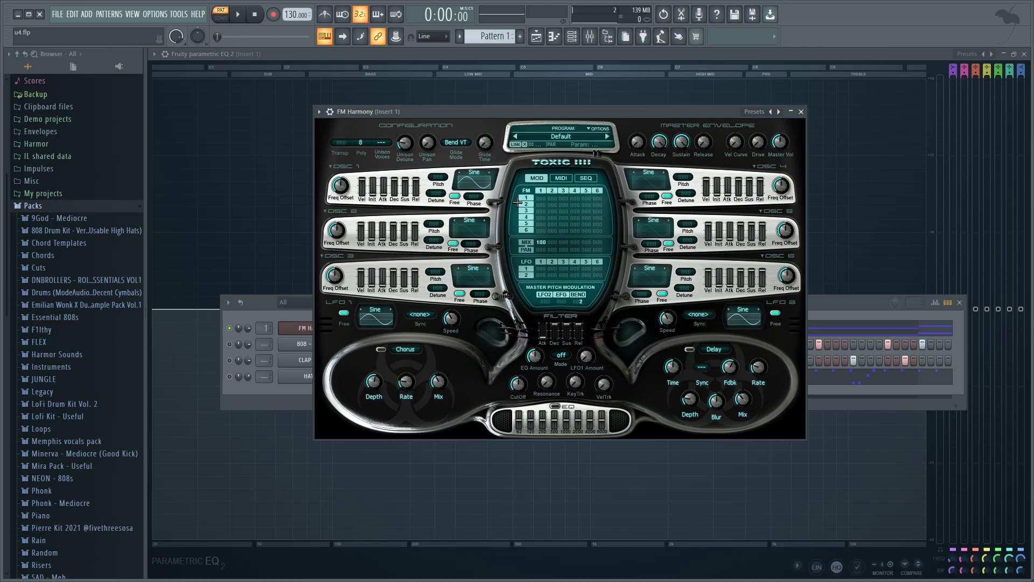
pyautogui.moveTo(516, 111); pyautogui.dragTo(700, 164)
pyautogui.moveTo(463, 311); pyautogui.dragTo(388, 412)
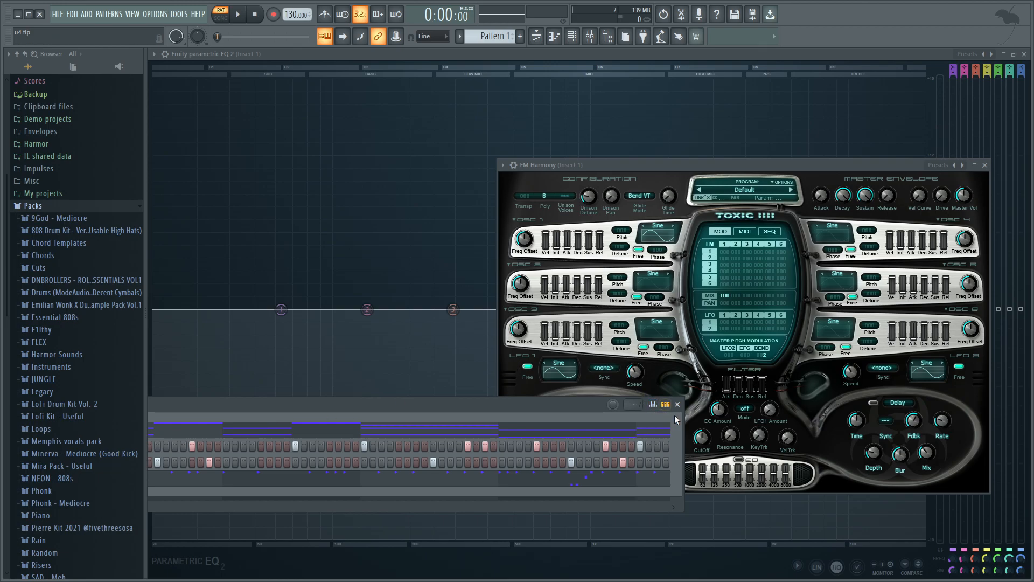
pyautogui.click(683, 403)
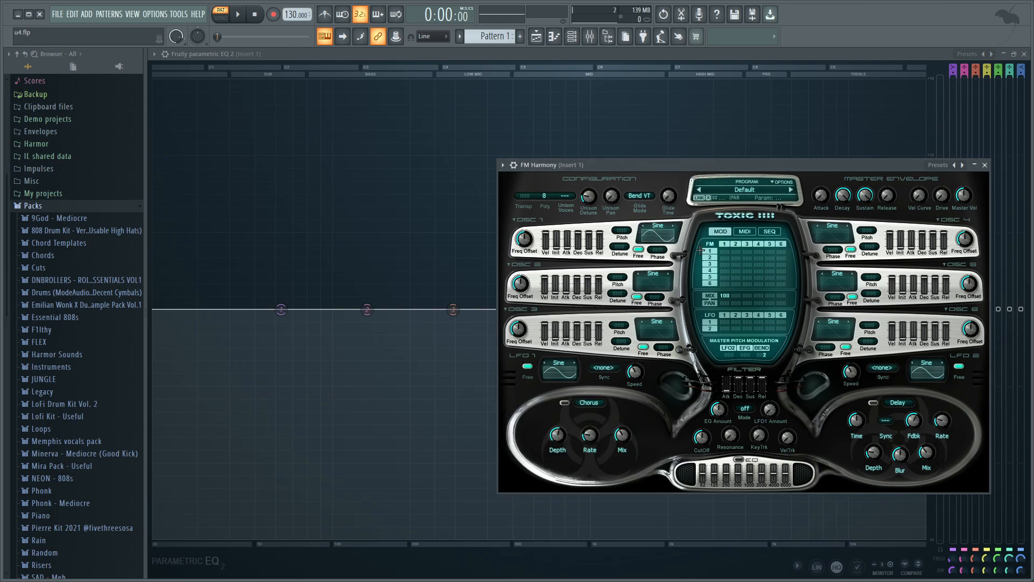
pyautogui.moveTo(673, 167); pyautogui.dragTo(798, 48)
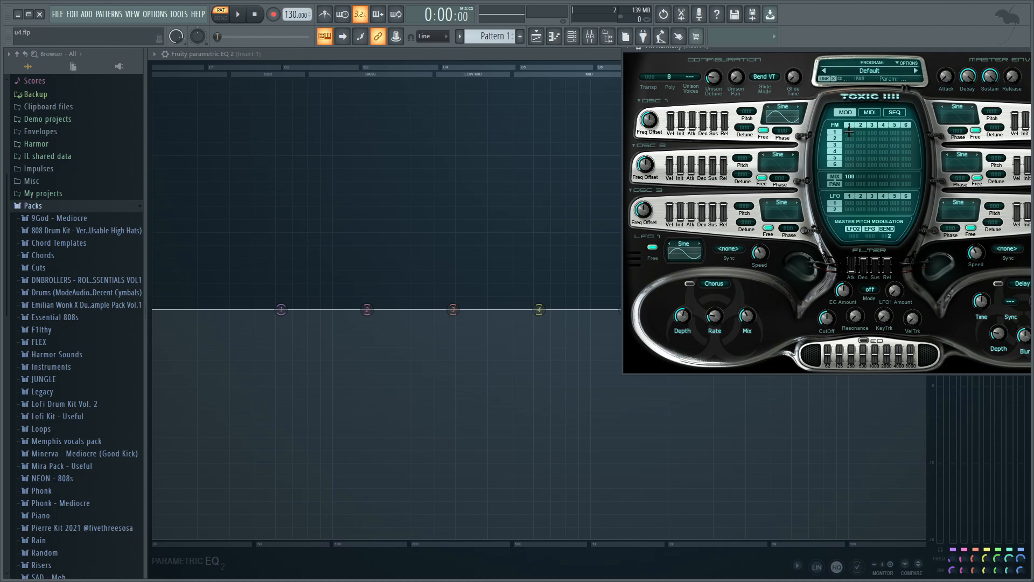
pyautogui.moveTo(862, 50); pyautogui.dragTo(945, 93)
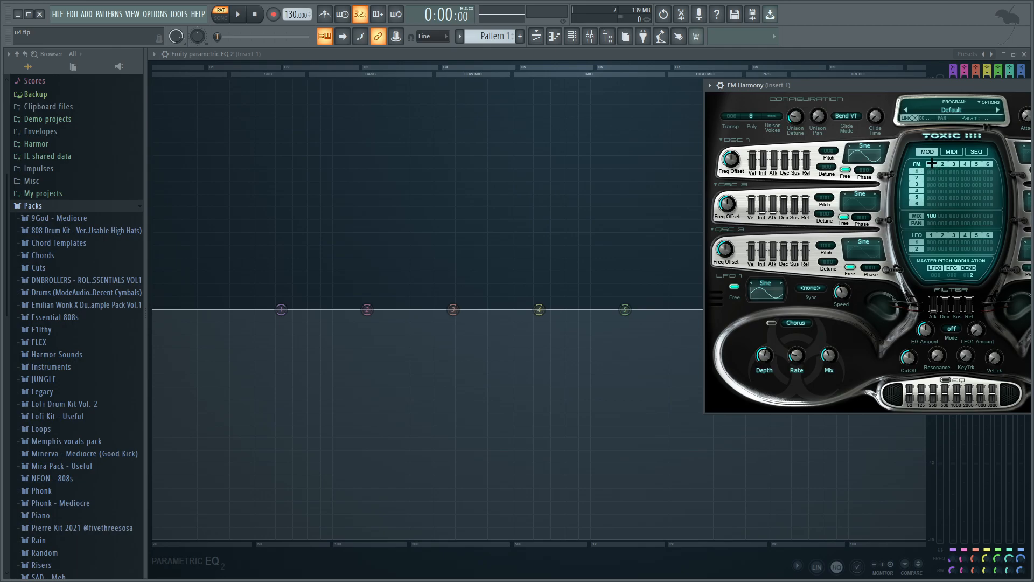
# Raise oscillator 1's modulation of itself to 32 in the FM matrix while the pattern plays
pyautogui.press('space')
pyautogui.moveTo(932, 172); pyautogui.dragTo(932, 159)
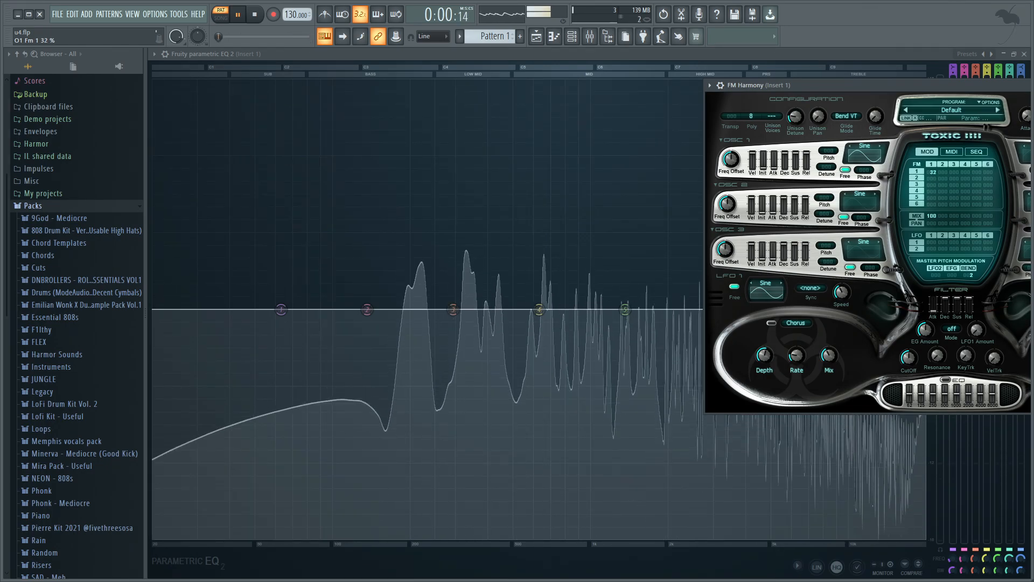
pyautogui.press('space')
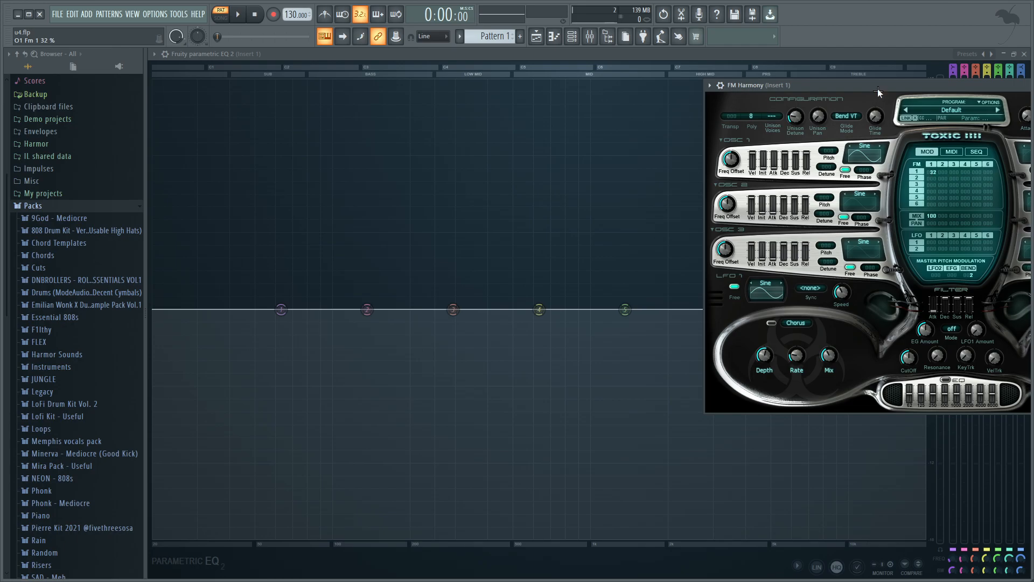
# Set oscillator 1's self-modulation amount to 29 and play the pattern to view its spectrum
pyautogui.moveTo(881, 85); pyautogui.dragTo(853, 125)
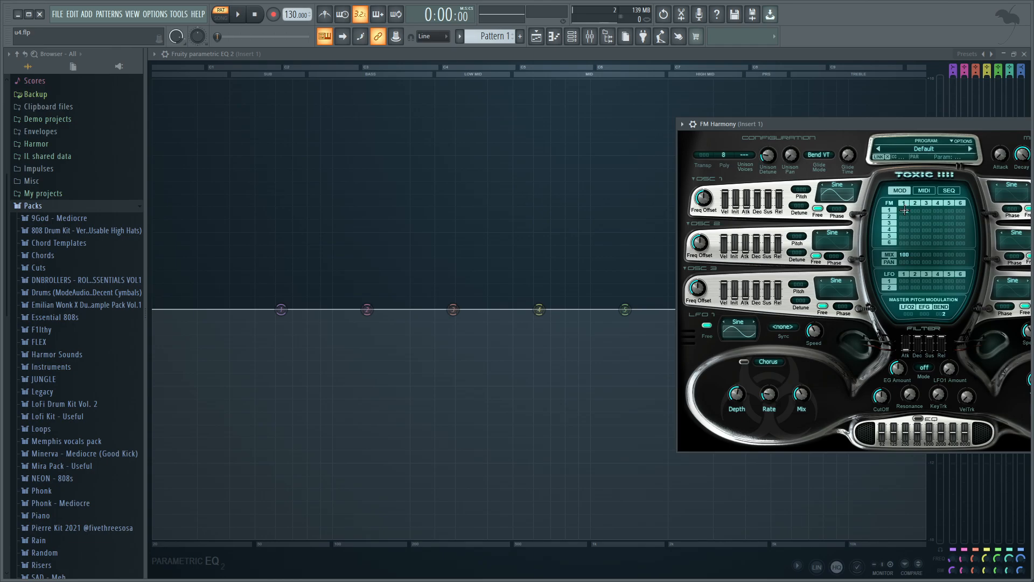
pyautogui.moveTo(905, 210)
pyautogui.mouseDown()
pyautogui.moveTo(905, 197)
pyautogui.moveTo(906, 211)
pyautogui.mouseUp()
pyautogui.press('space')
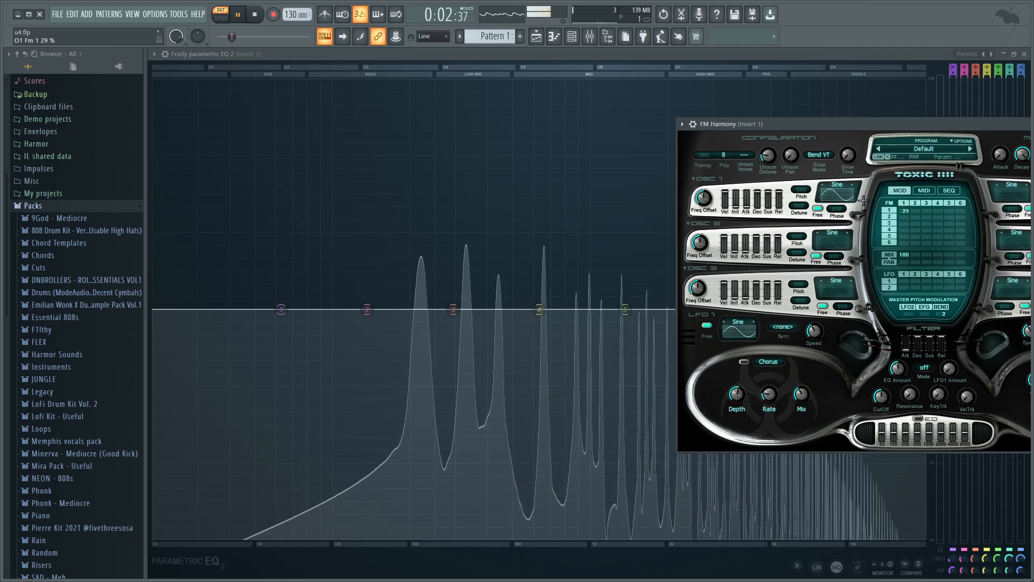
pyautogui.press('space')
# Change oscillator 1's waveform to Saw, without self-modulation, and play the pattern to view its spectrum
pyautogui.click(840, 183)
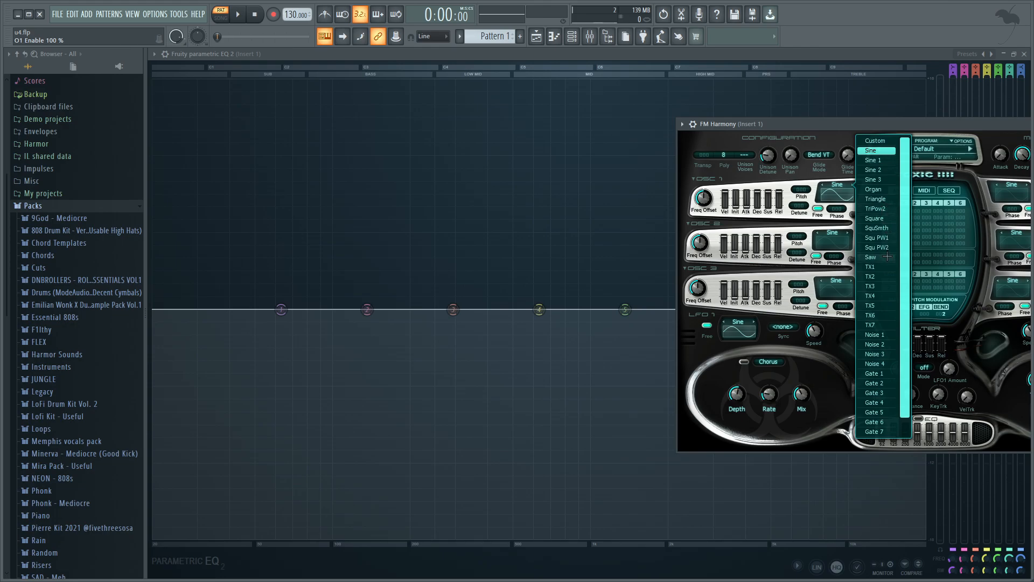
pyautogui.click(871, 257)
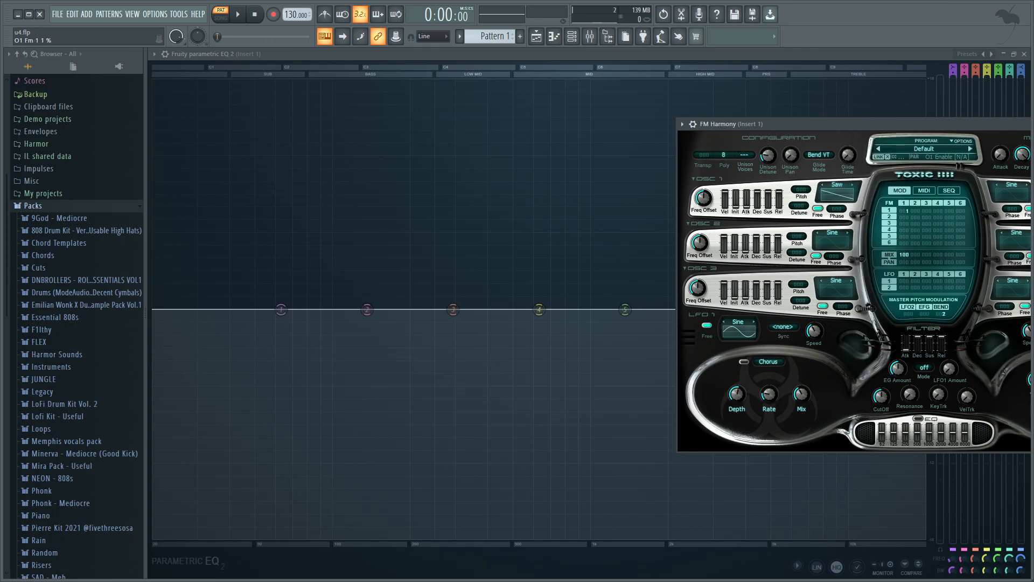
pyautogui.press('space')
pyautogui.moveTo(851, 126); pyautogui.dragTo(746, 185)
pyautogui.press('space')
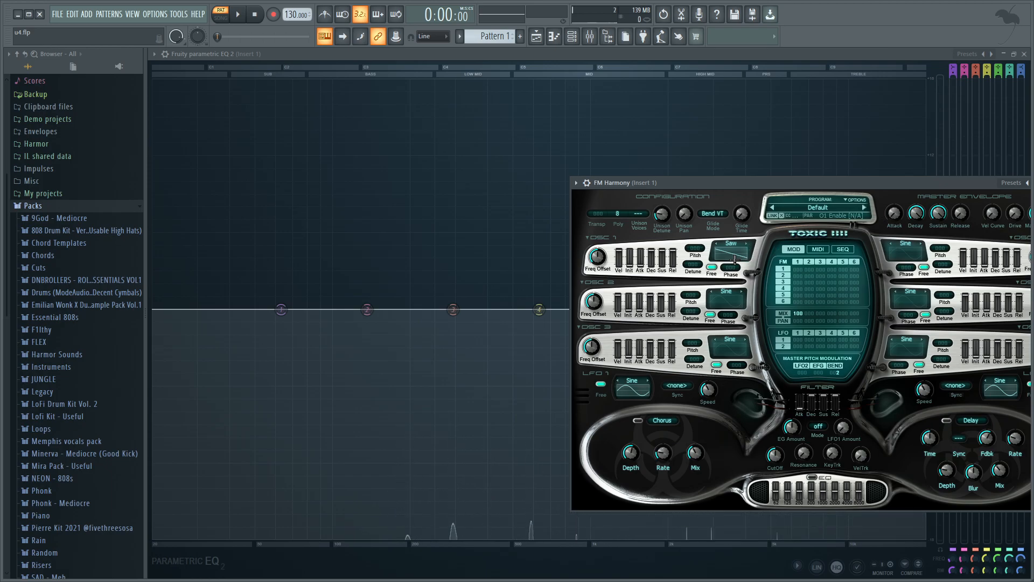
# Switch oscillator 1's waveform back to Sine and set its self-modulation amount to 31
pyautogui.click(730, 240)
pyautogui.click(765, 208)
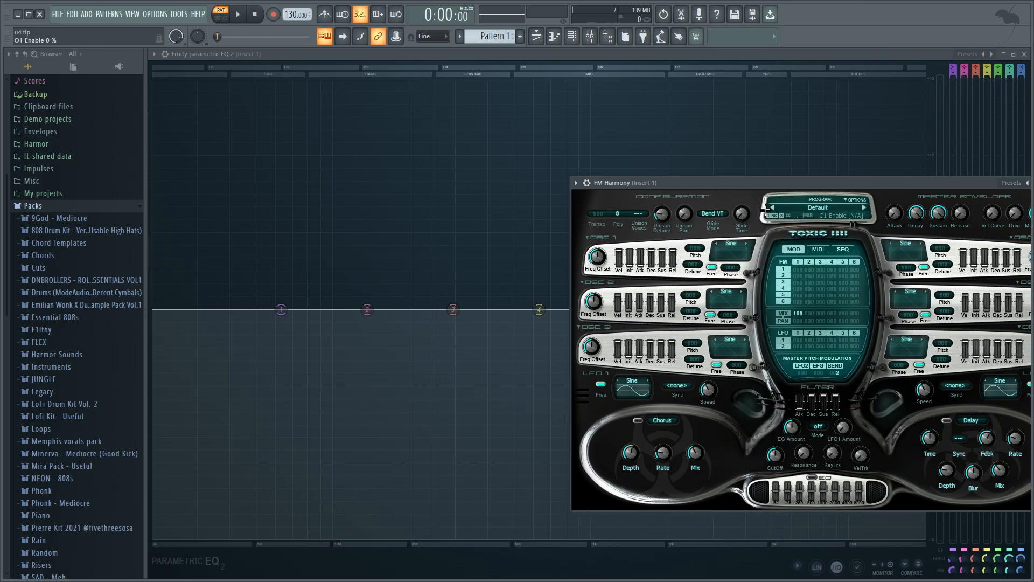
pyautogui.moveTo(799, 271); pyautogui.dragTo(798, 269)
# Play the pattern and examine the harmonics across the EQ spectrum, with the synth window moved clear of it
pyautogui.press('space')
pyautogui.moveTo(824, 179); pyautogui.dragTo(825, 176)
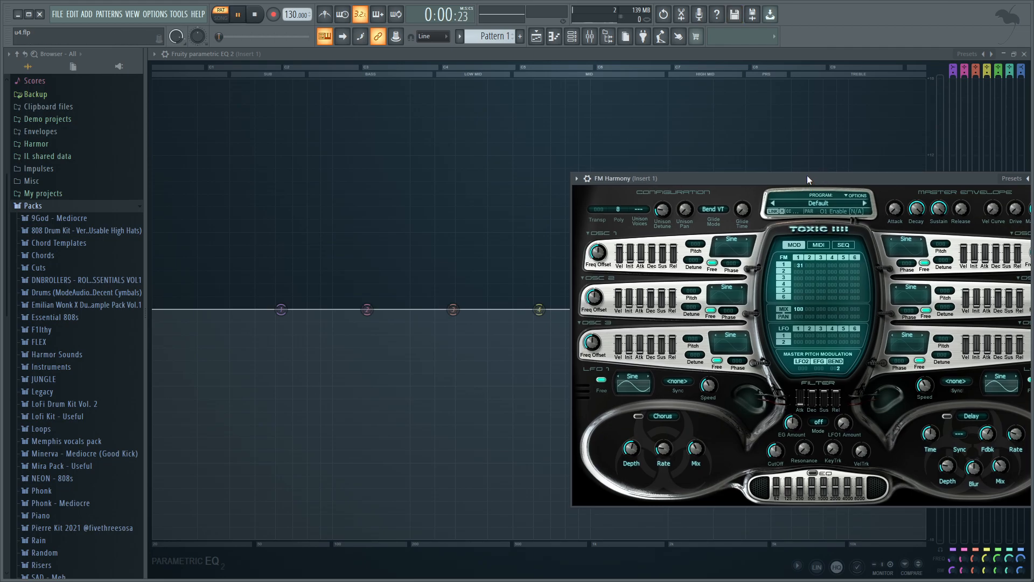
pyautogui.press('space')
pyautogui.press('space')
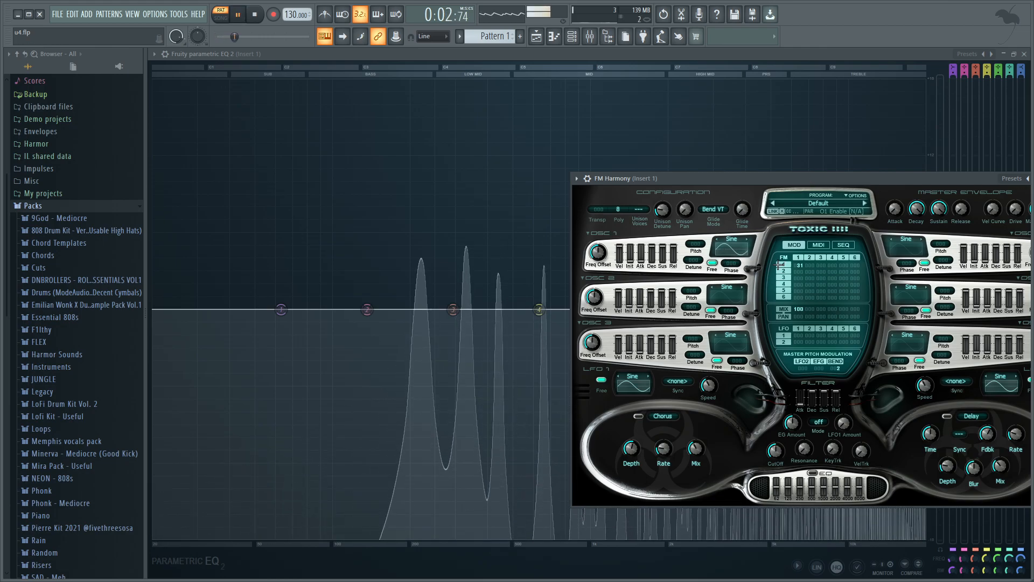
pyautogui.moveTo(787, 178); pyautogui.dragTo(600, 417)
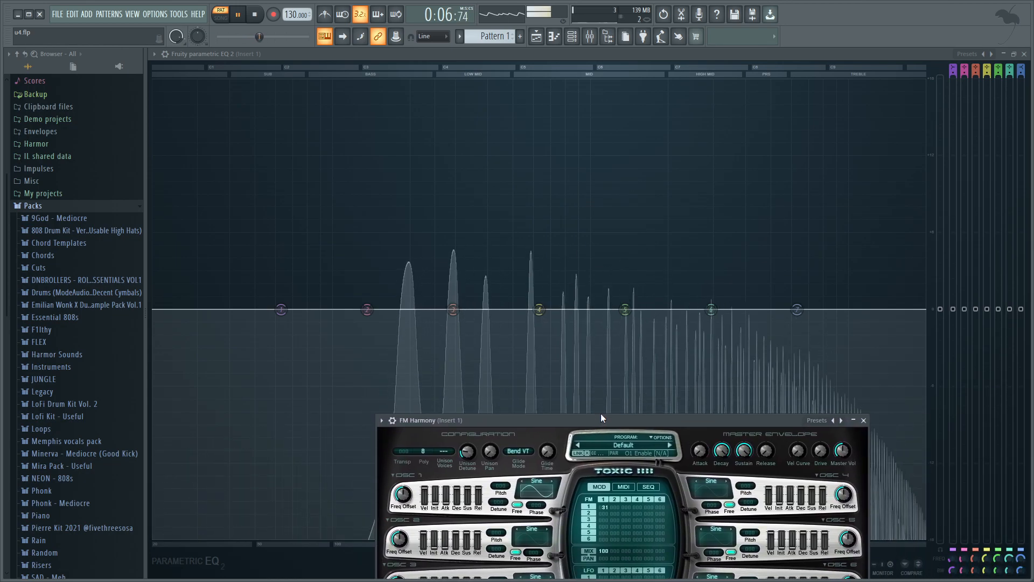
pyautogui.press('space')
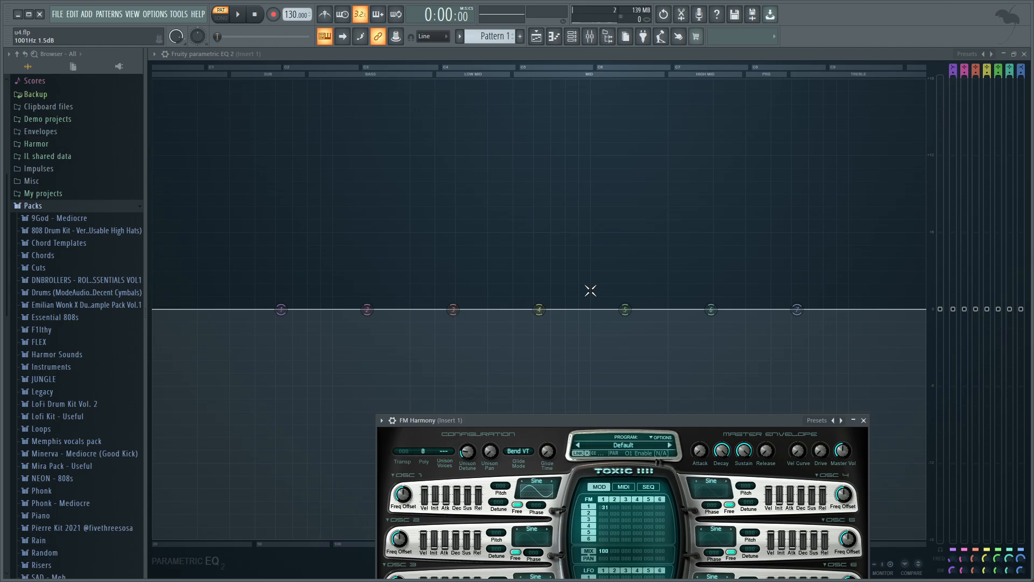
# Set the synth's polyphony to 16, unison voices to 8 and unison detune to 19% while the pattern plays
pyautogui.click(444, 451)
pyautogui.click(473, 456)
pyautogui.press('space')
pyautogui.moveTo(490, 452); pyautogui.dragTo(490, 420)
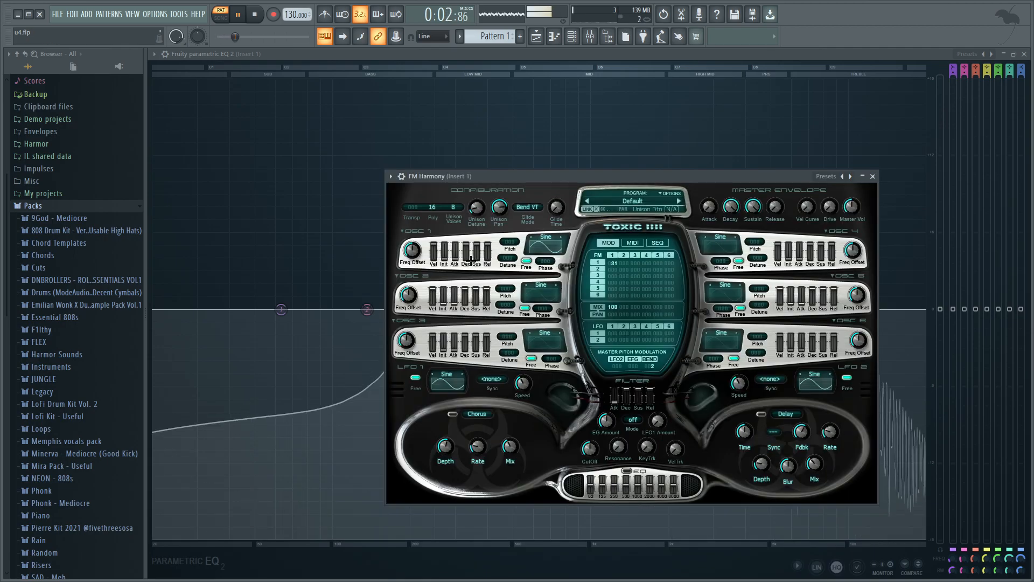
pyautogui.moveTo(477, 207); pyautogui.dragTo(477, 205)
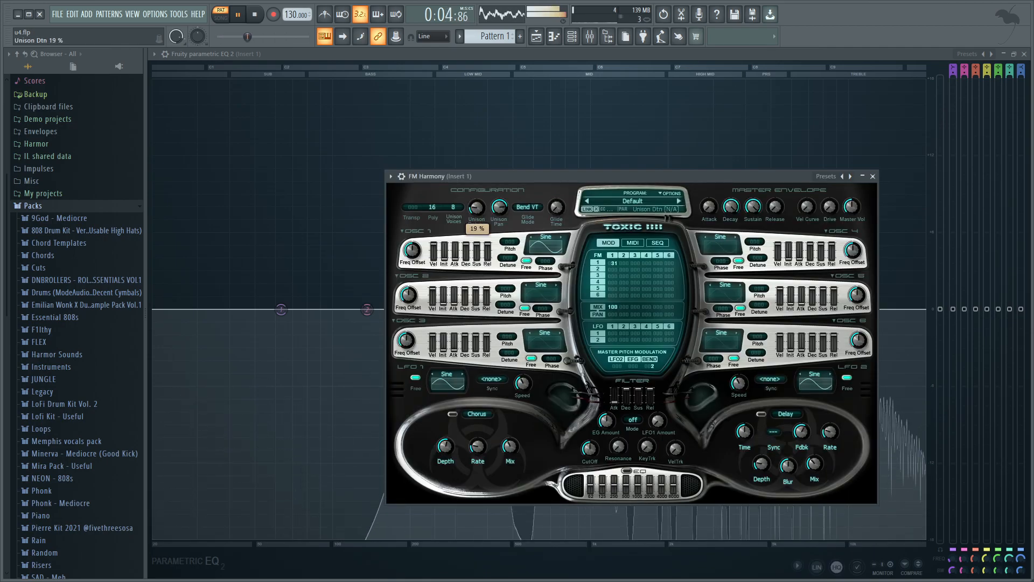
# Stop playback, clear oscillator 1's self-modulation and turn off the unison voices, with the synth window moved clear of the spectrum
pyautogui.moveTo(566, 176); pyautogui.dragTo(619, 367)
pyautogui.press('space')
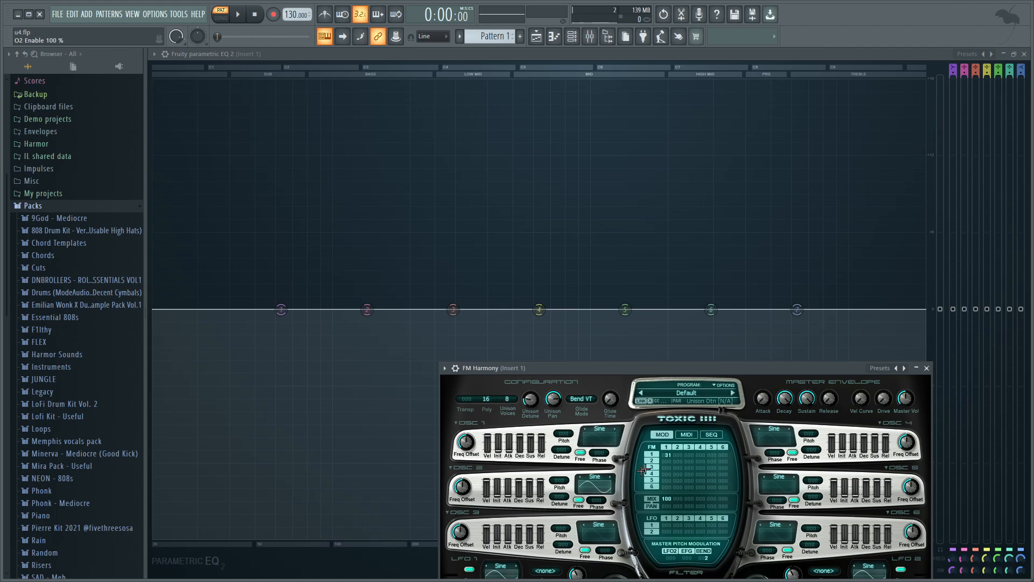
pyautogui.moveTo(668, 454); pyautogui.dragTo(668, 463)
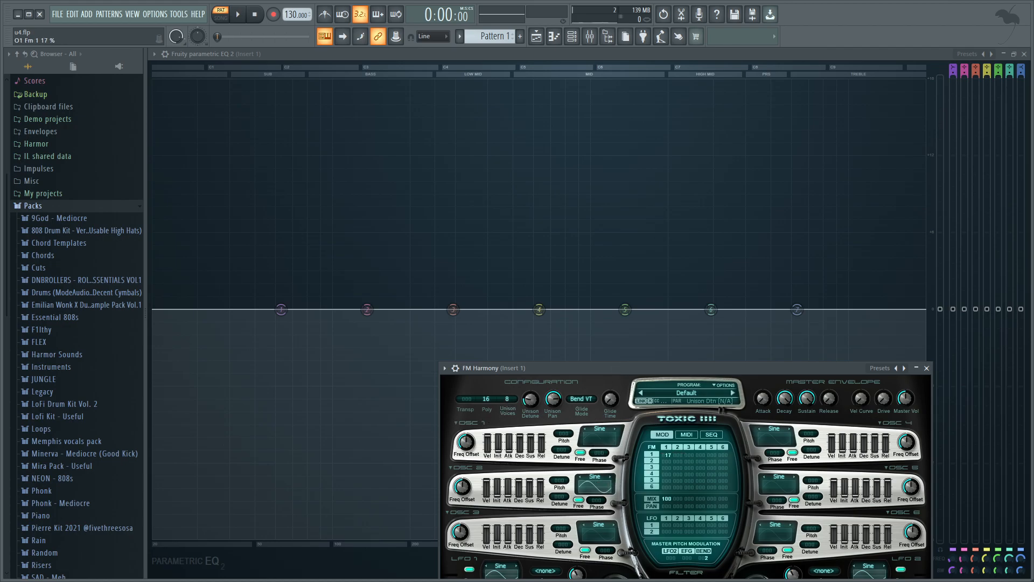
pyautogui.click(507, 398)
pyautogui.click(538, 384)
pyautogui.moveTo(603, 373); pyautogui.dragTo(794, 133)
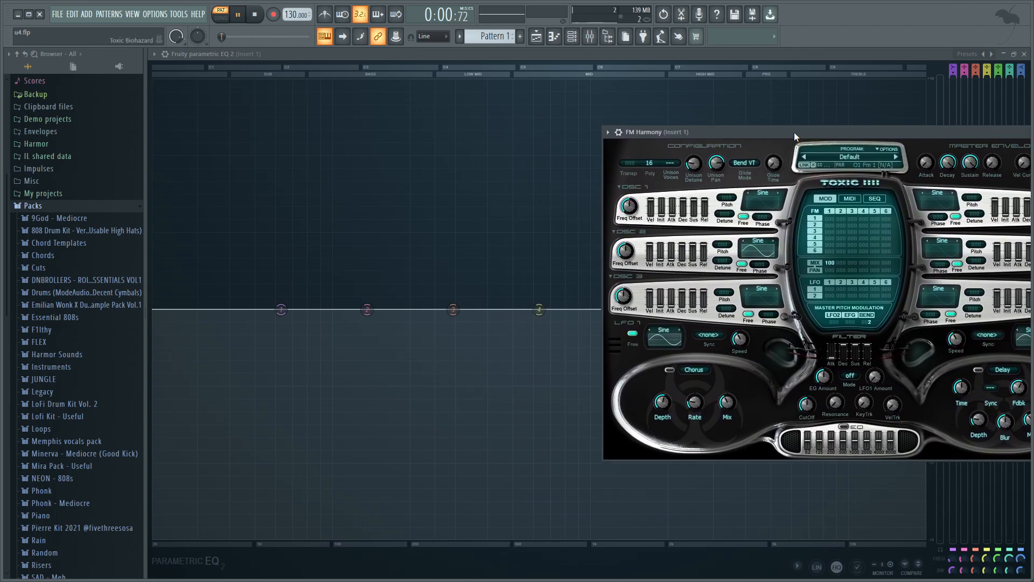
# Raise oscillator 2's mix to 100 and change its waveform to Sine 2, auditioning the sound with the synth window moved below the spectrum
pyautogui.press('space')
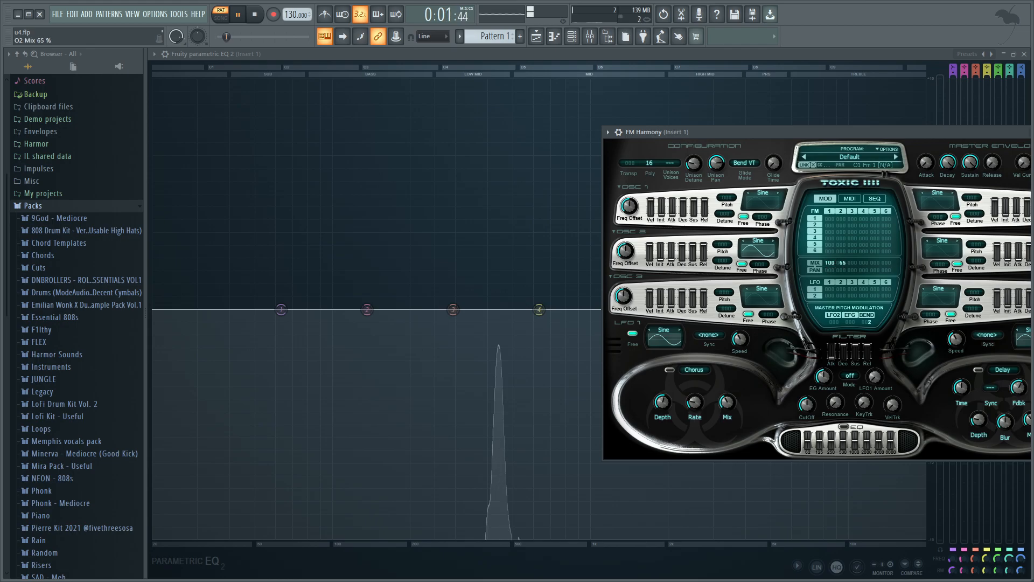
pyautogui.press('space')
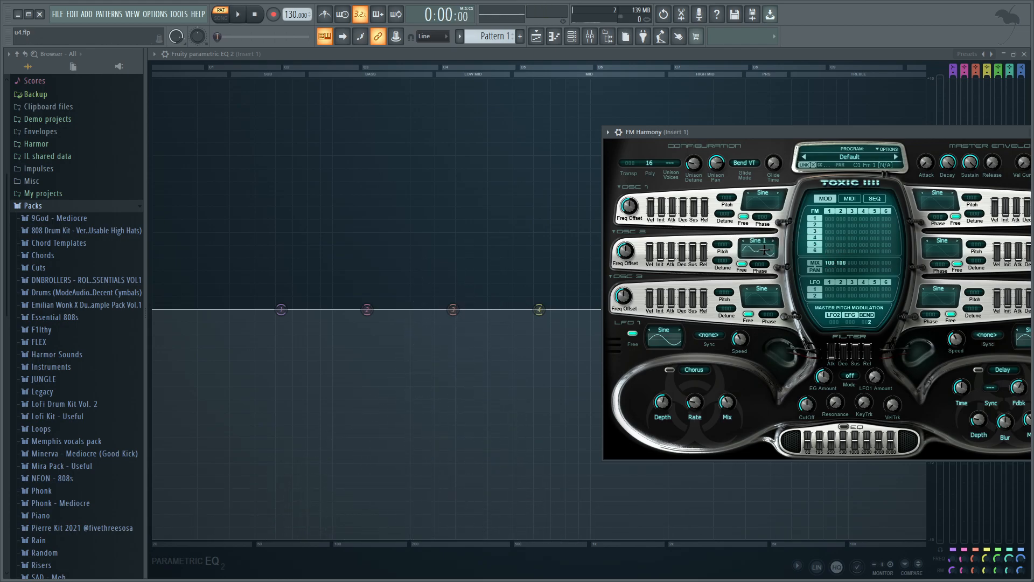
pyautogui.press('n')
pyautogui.press('q')
pyautogui.press('q')
pyautogui.press('q')
pyautogui.press('q')
pyautogui.press('q')
pyautogui.moveTo(773, 134); pyautogui.dragTo(769, 431)
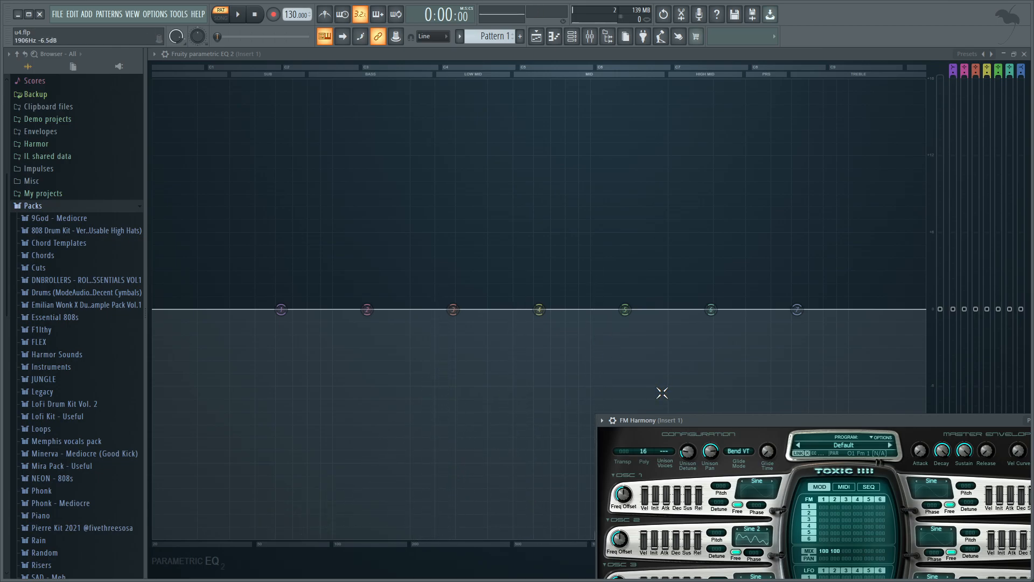
pyautogui.moveTo(736, 422); pyautogui.dragTo(725, 396)
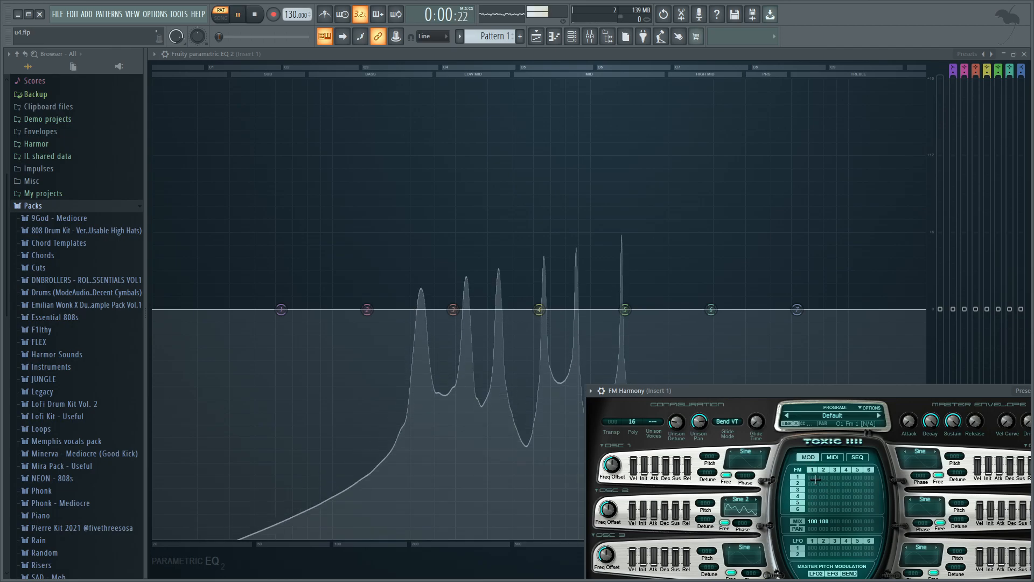
# Set oscillator 2's self-modulation amount to 17 in the FM matrix while the pattern plays
pyautogui.moveTo(824, 484)
pyautogui.mouseDown()
pyautogui.moveTo(824, 440)
pyautogui.moveTo(825, 466)
pyautogui.mouseUp()
pyautogui.press('space')
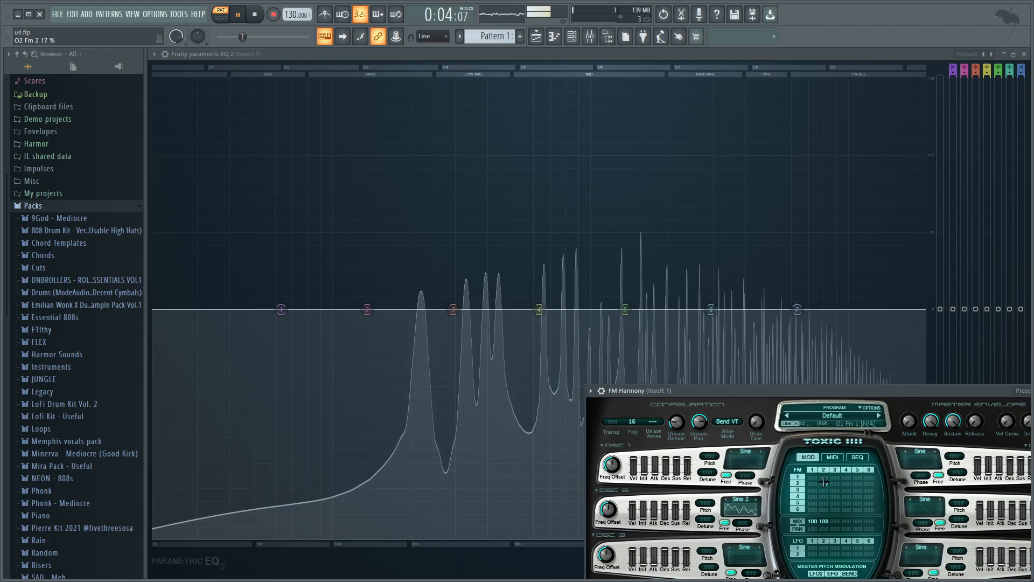
pyautogui.press('space')
# Set the synth's unison voices to 8 and replay the pattern to examine the harmonics in the EQ
pyautogui.click(650, 421)
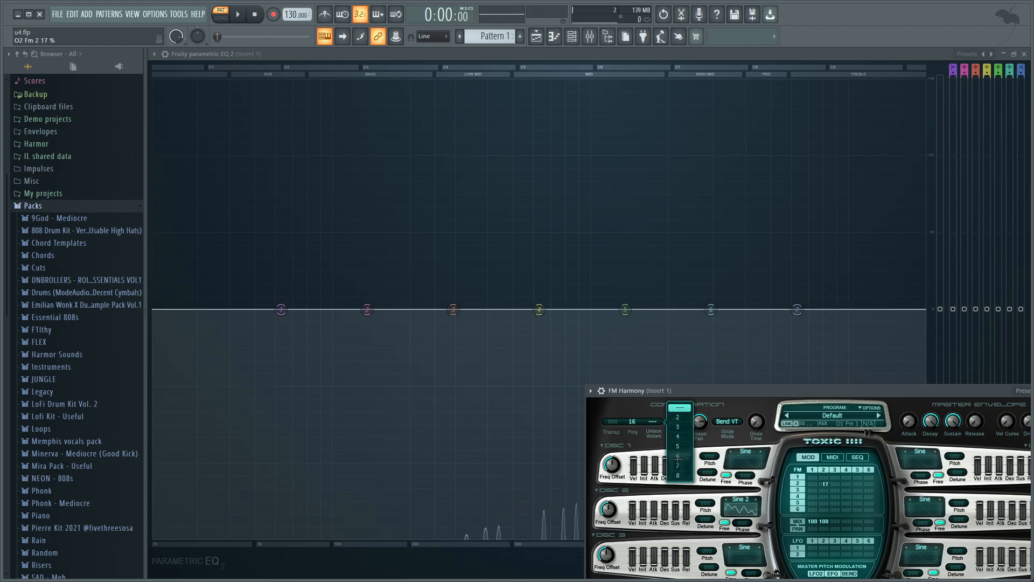
pyautogui.click(680, 475)
pyautogui.press('space')
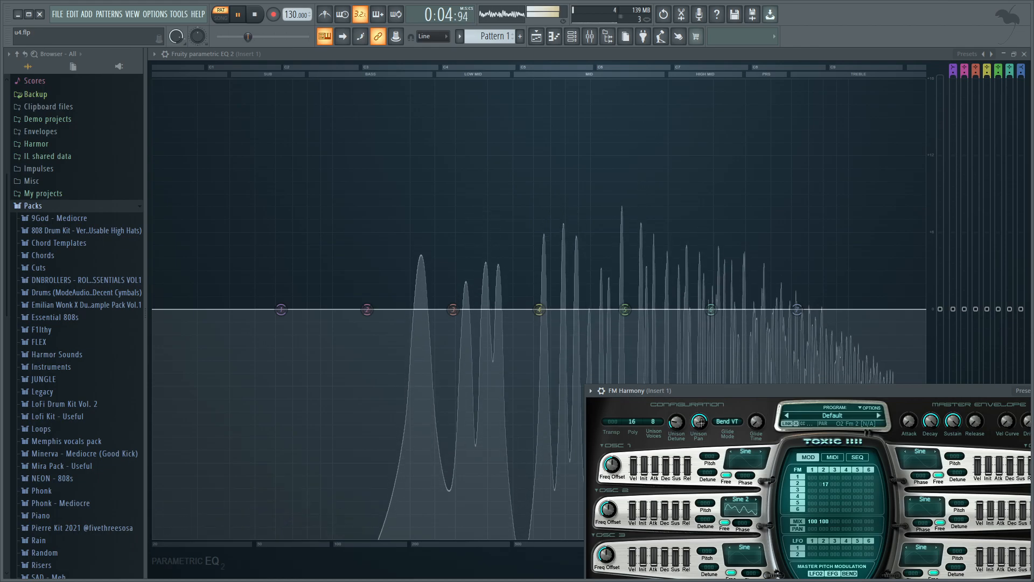
pyautogui.press('space')
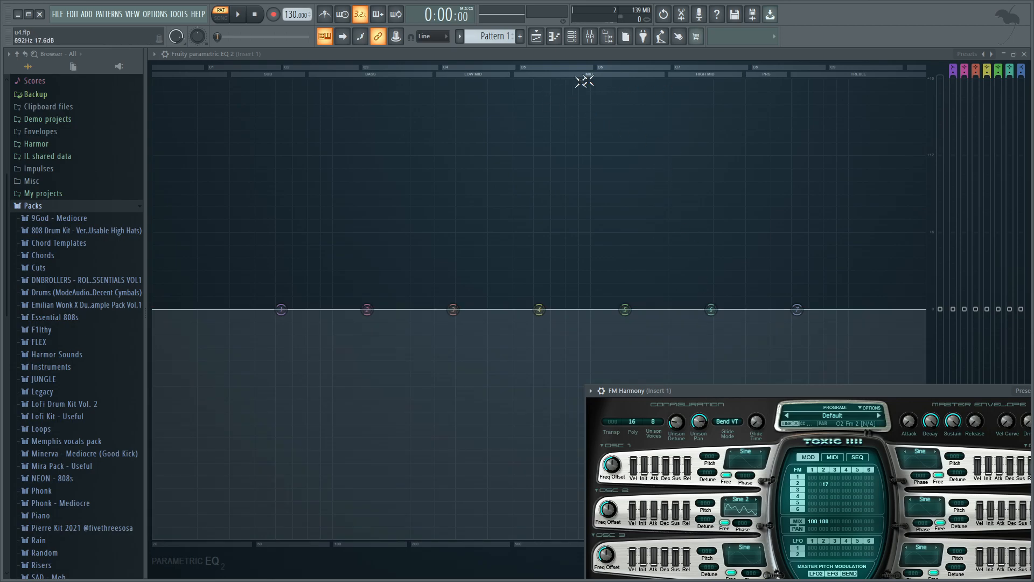
pyautogui.press('space')
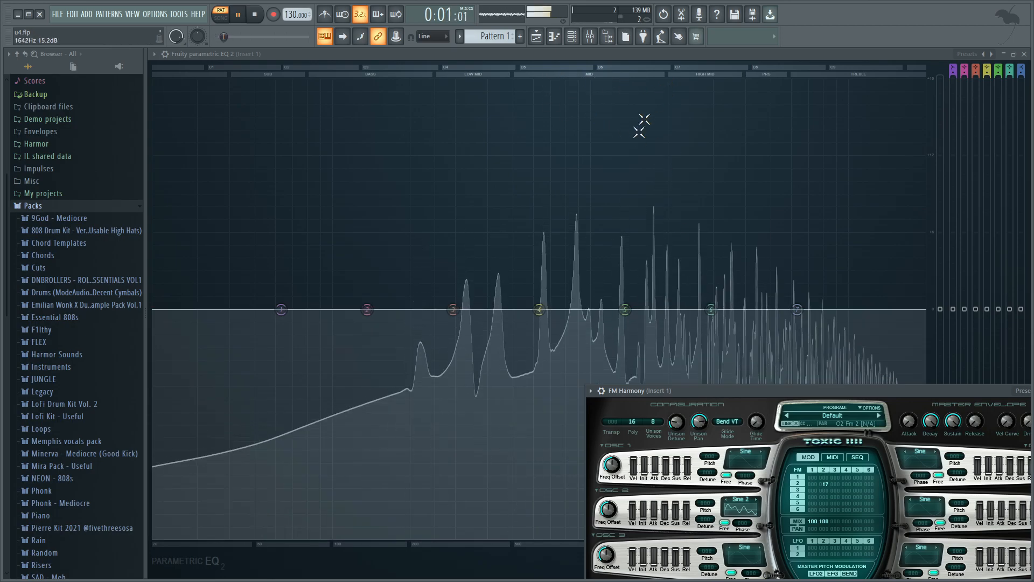
pyautogui.press('space')
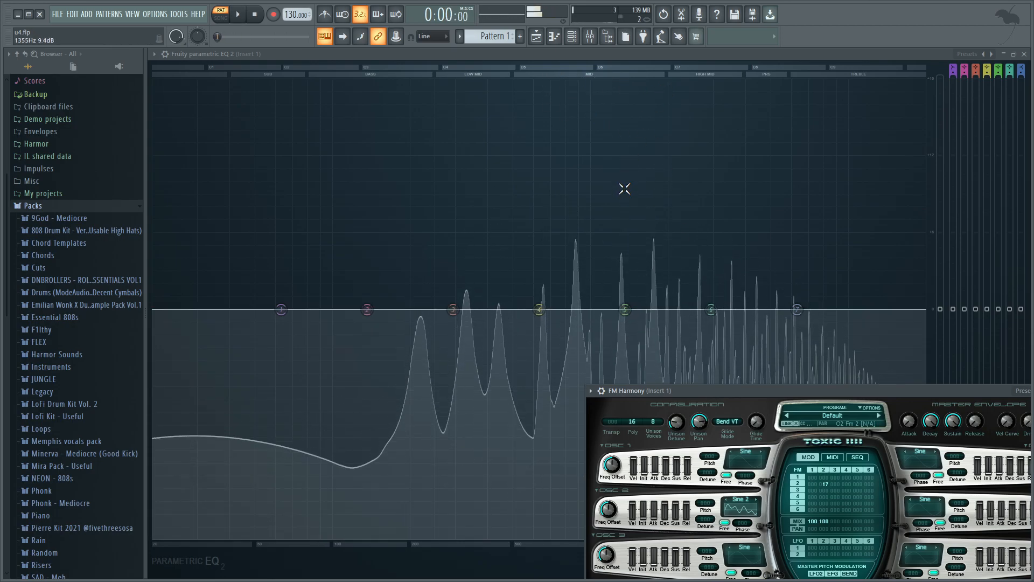
# Load the SPAN analyzer into slot 2 of mixer Insert 1 and enlarge its window across the workspace
pyautogui.press('F9')
pyautogui.moveTo(485, 320); pyautogui.dragTo(498, 156)
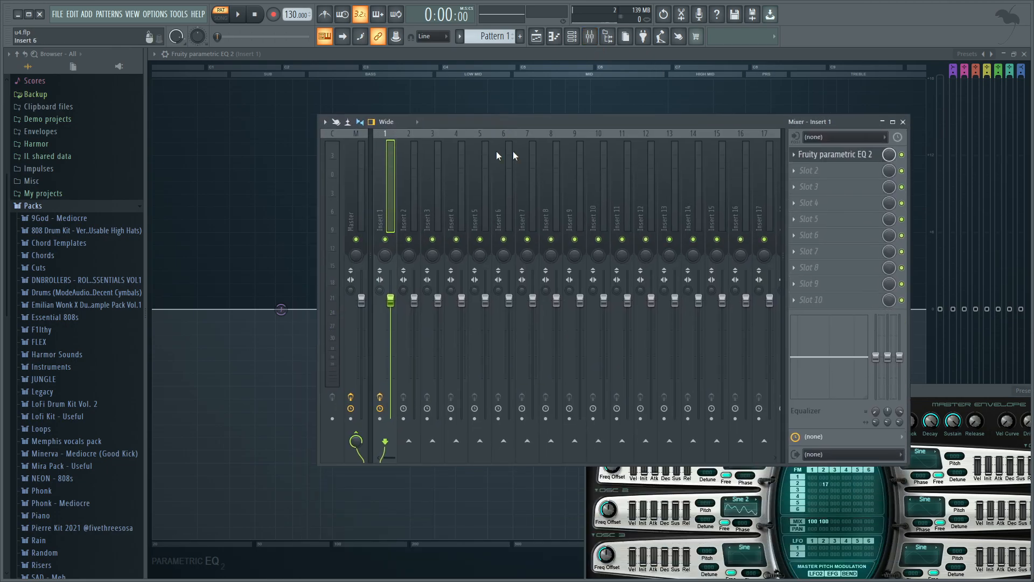
pyautogui.click(851, 171)
pyautogui.click(744, 63)
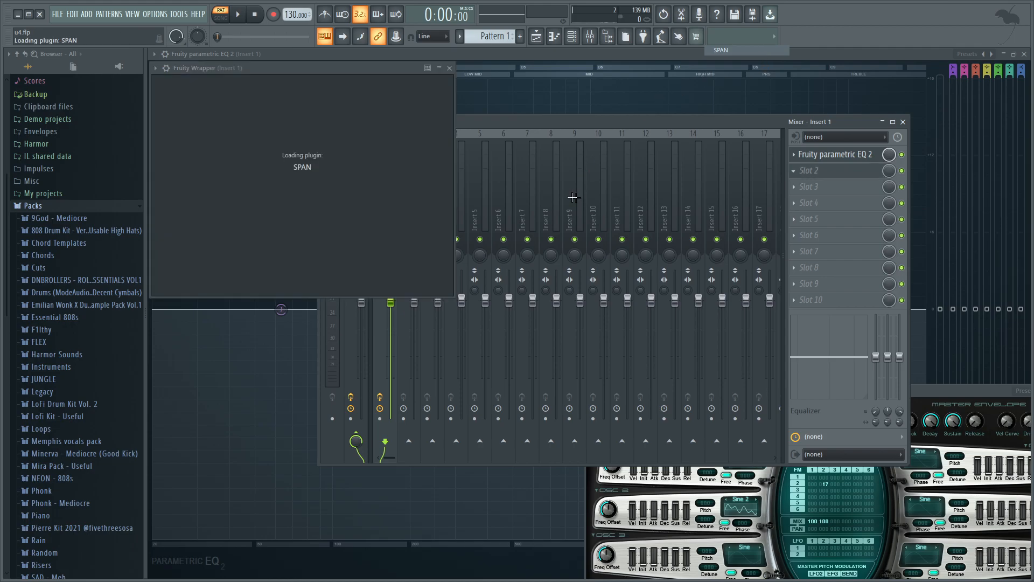
pyautogui.moveTo(399, 76); pyautogui.dragTo(591, 185)
pyautogui.moveTo(721, 187); pyautogui.dragTo(550, 77)
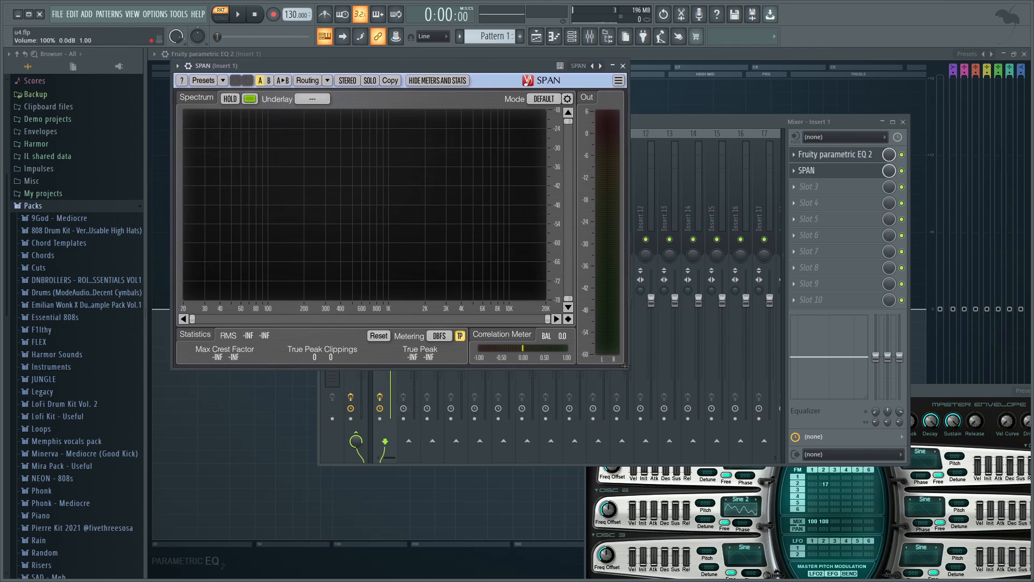
pyautogui.moveTo(628, 369); pyautogui.dragTo(1018, 568)
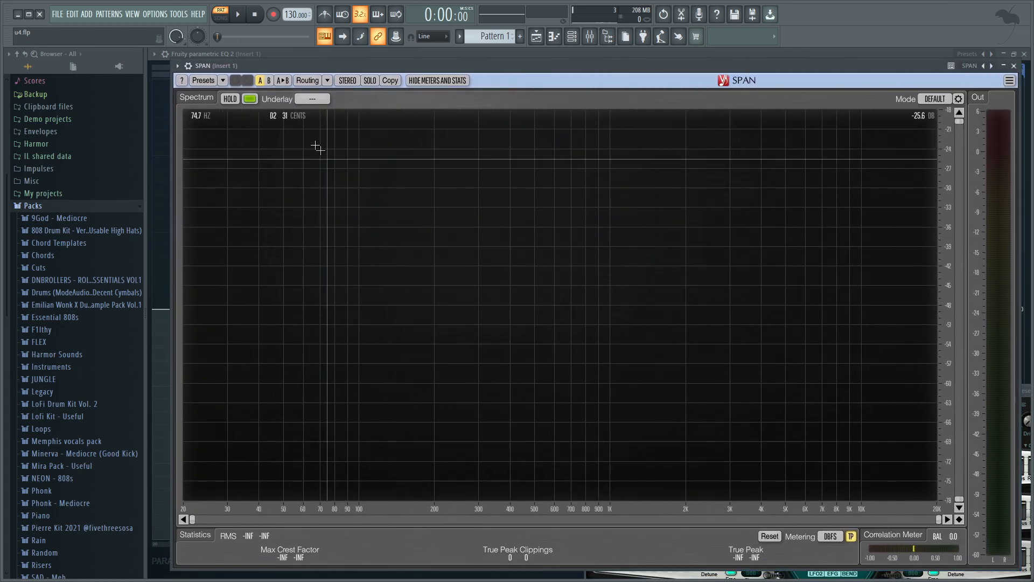
# Play the pattern and hold SPAN's spectrum display to examine the harmonics
pyautogui.press('space')
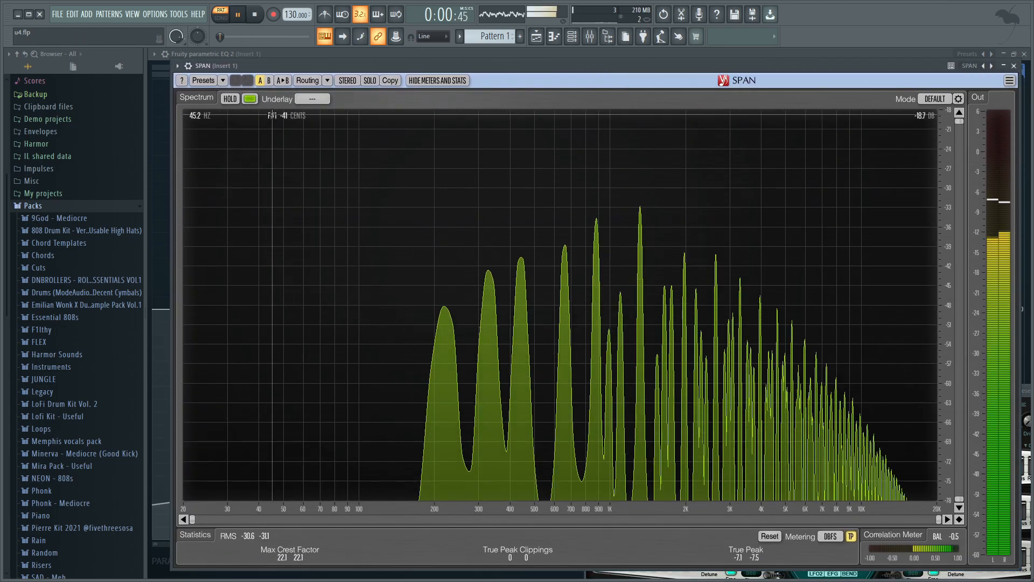
pyautogui.click(250, 97)
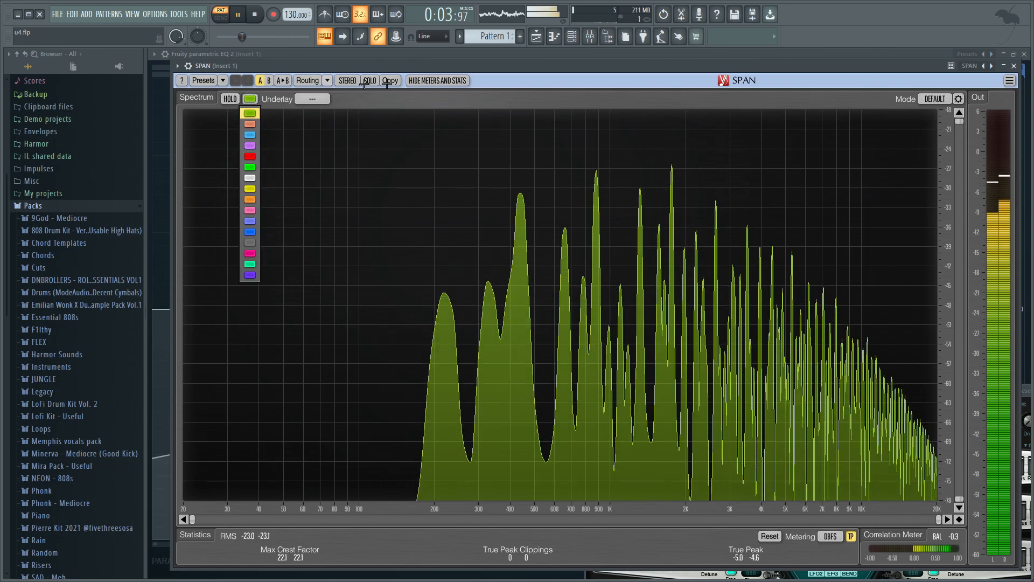
pyautogui.click(230, 99)
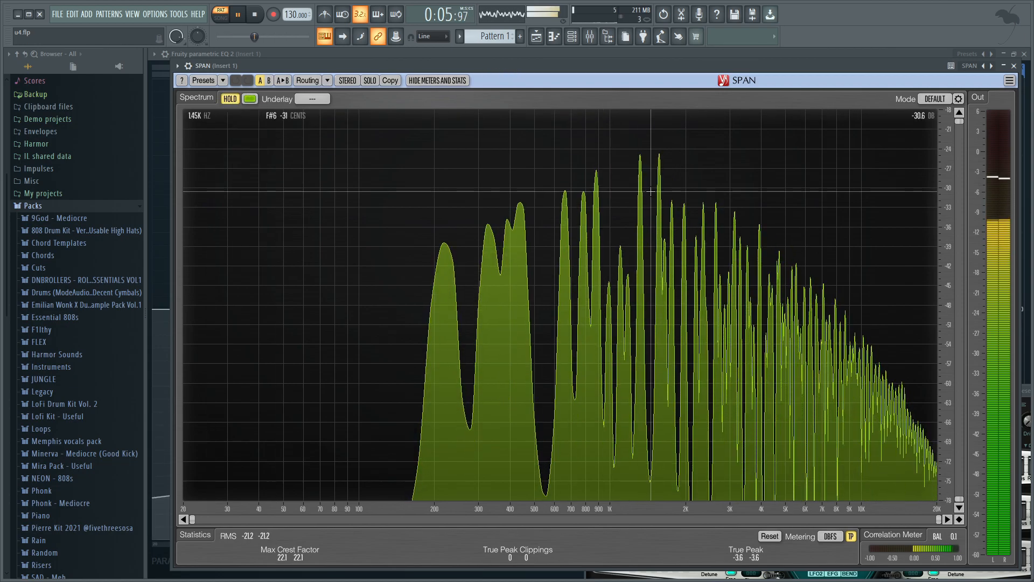
pyautogui.press('space')
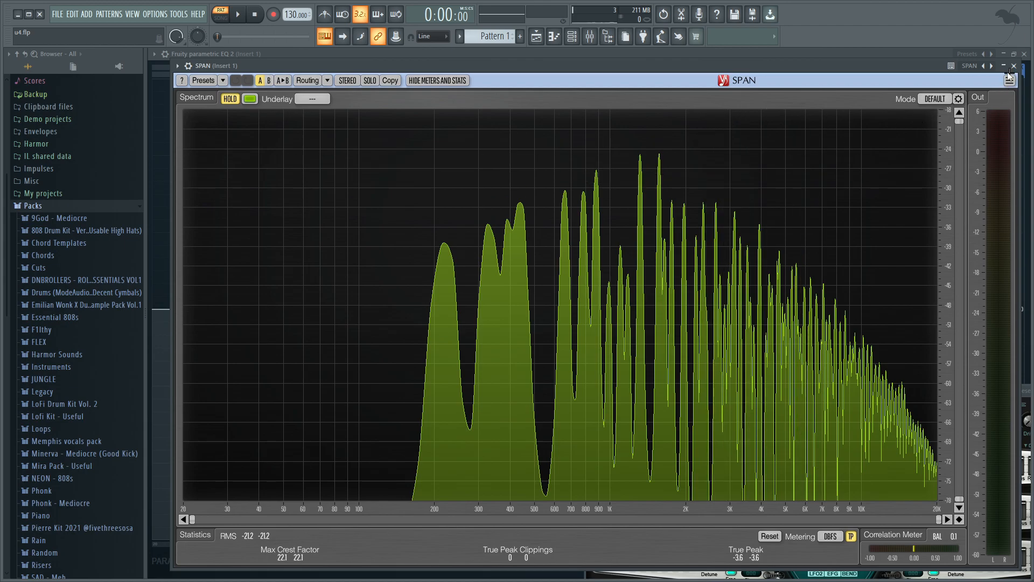
# Close the SPAN window and move the FM Harmony synth window into full view over the mixer
pyautogui.moveTo(893, 73); pyautogui.dragTo(670, 260)
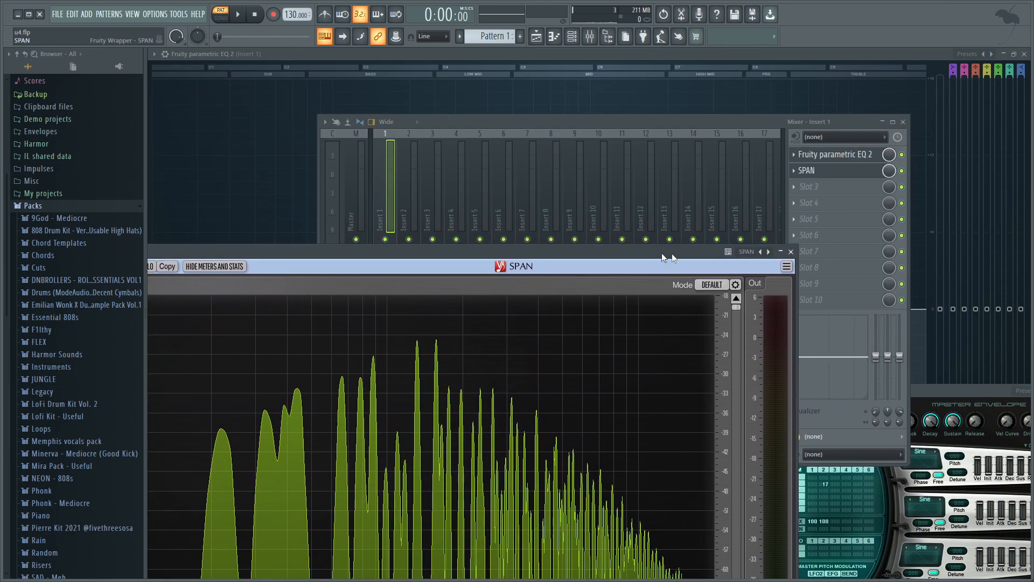
pyautogui.click(792, 252)
pyautogui.moveTo(946, 392); pyautogui.dragTo(742, 132)
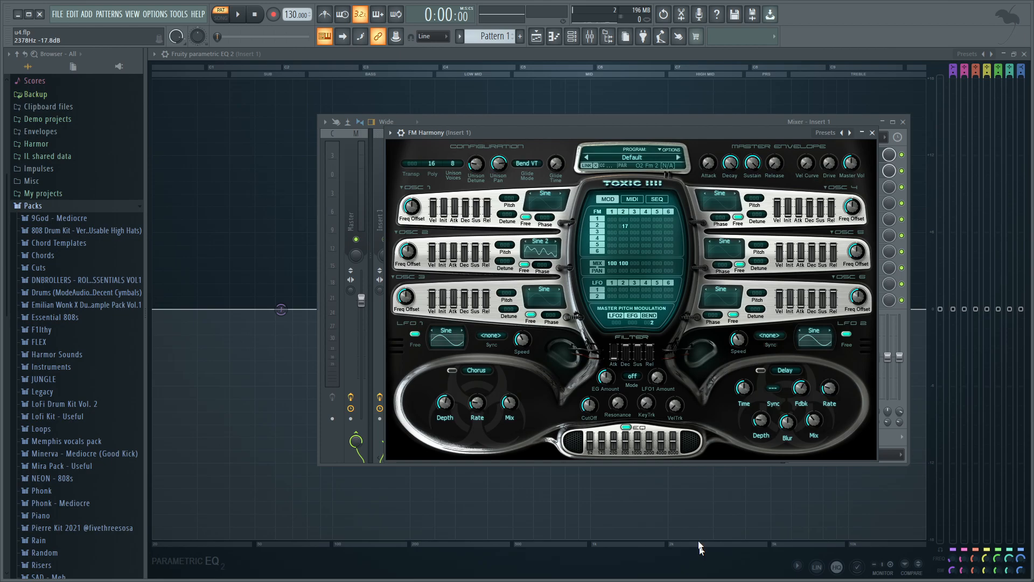
# Adjust bands of the synth's built-in EQ during playback, with unison voices set to 5 and the chorus enabled
pyautogui.press('space')
pyautogui.moveTo(661, 441); pyautogui.dragTo(662, 446)
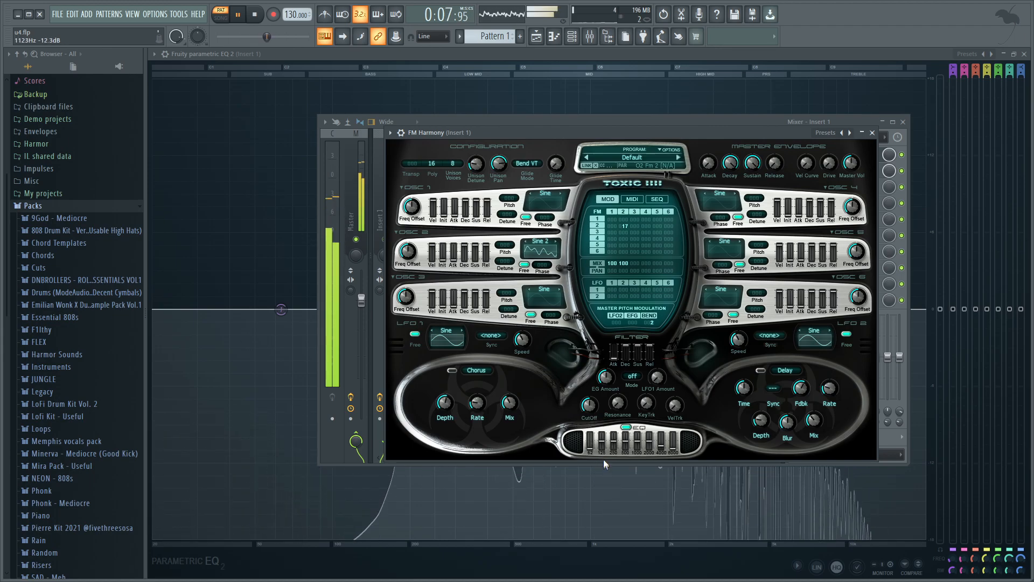
pyautogui.moveTo(613, 441); pyautogui.dragTo(626, 443)
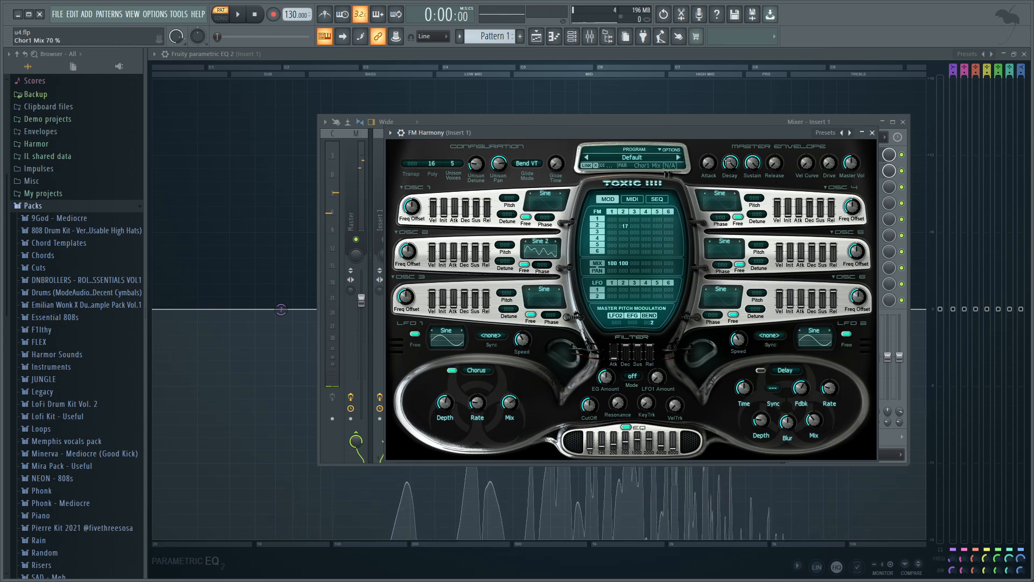
# Set the master envelope's release to 0.604 s, adjust its decay and play the pattern to hear the change
pyautogui.moveTo(774, 163); pyautogui.dragTo(775, 156)
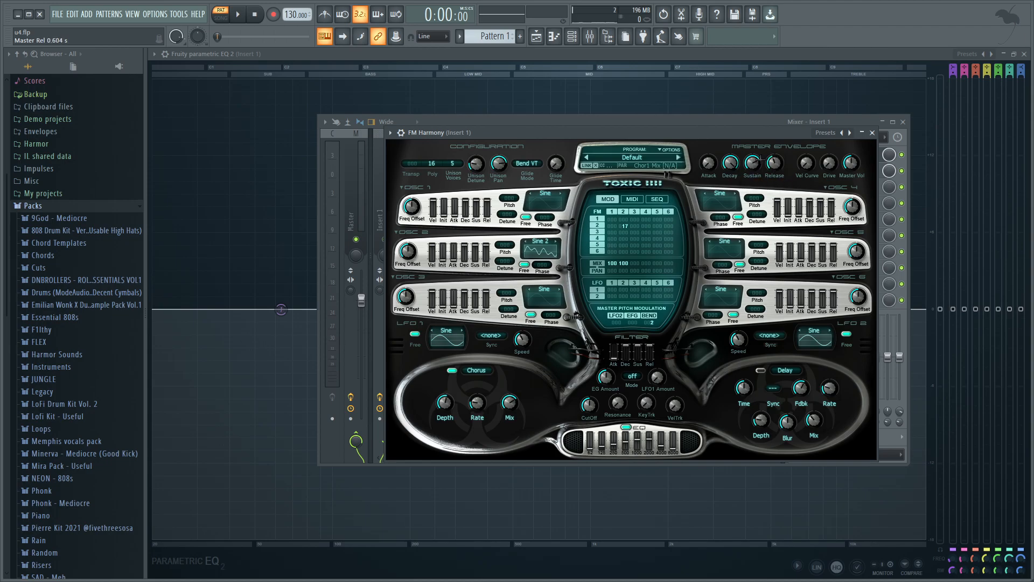
pyautogui.moveTo(730, 162)
pyautogui.mouseDown()
pyautogui.moveTo(709, 162)
pyautogui.moveTo(729, 162)
pyautogui.mouseUp()
pyautogui.press('space')
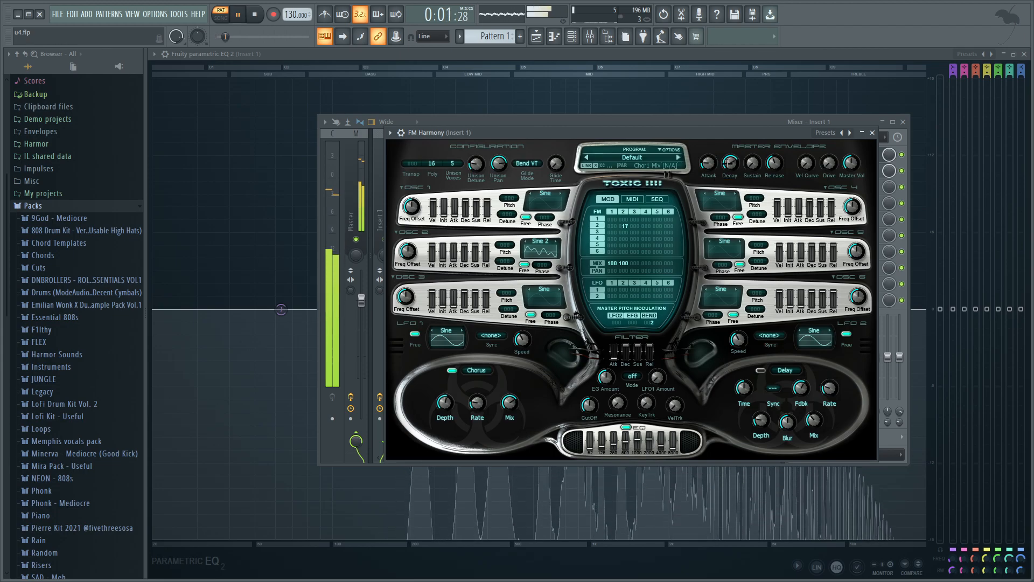
pyautogui.press('space')
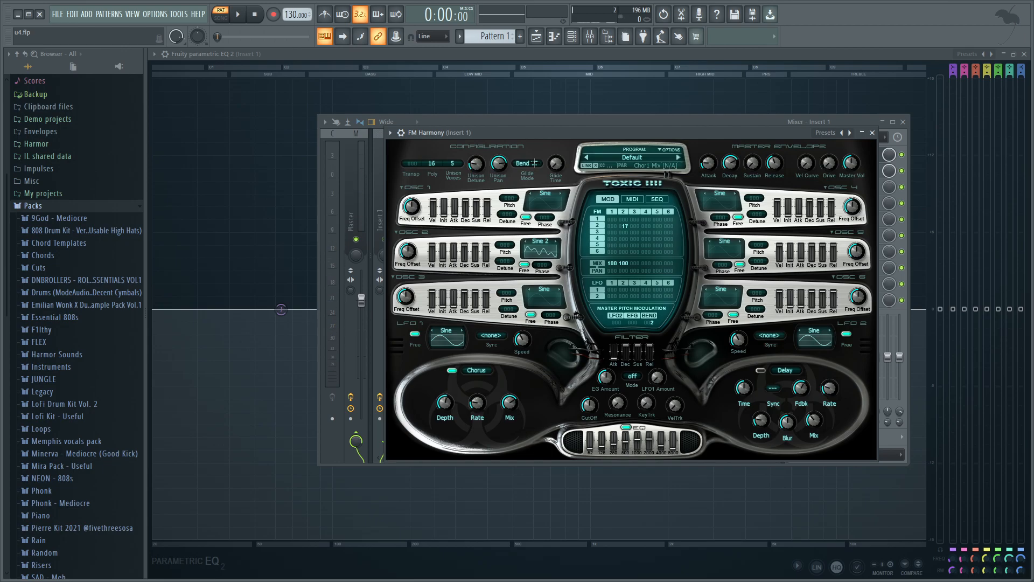
# Enable oscillator 1 as a Sine with its pitch shifted by 12, and set the O2 Fm 1 amount to 31 while the pattern plays
pyautogui.click(535, 201)
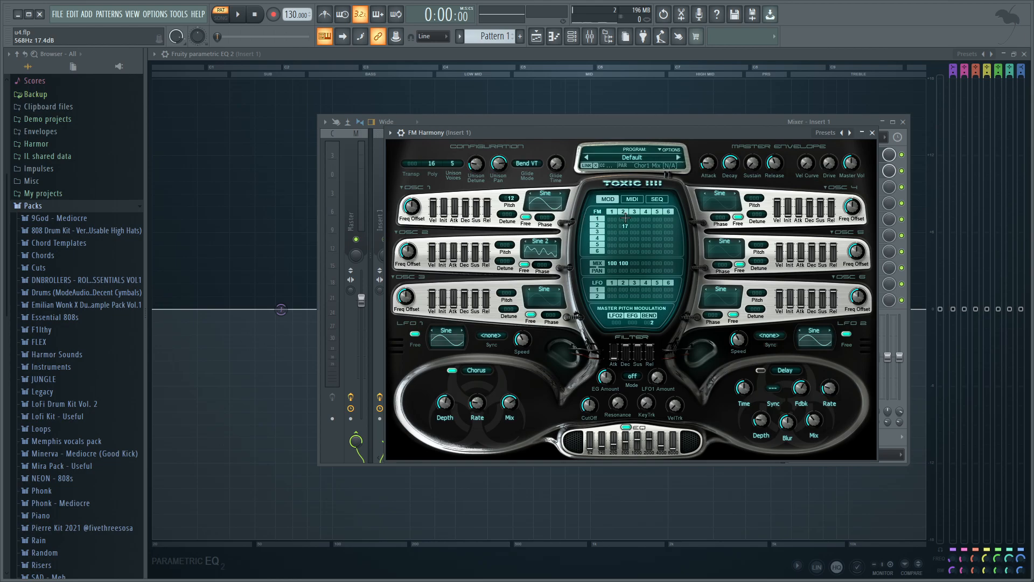
pyautogui.press('space')
pyautogui.moveTo(625, 218); pyautogui.dragTo(625, 201)
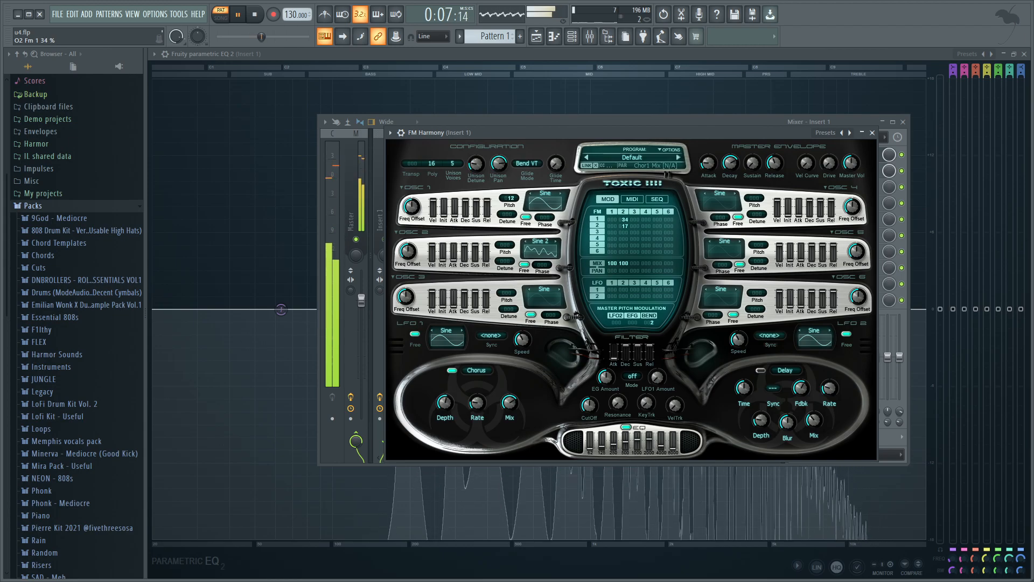
pyautogui.press('space')
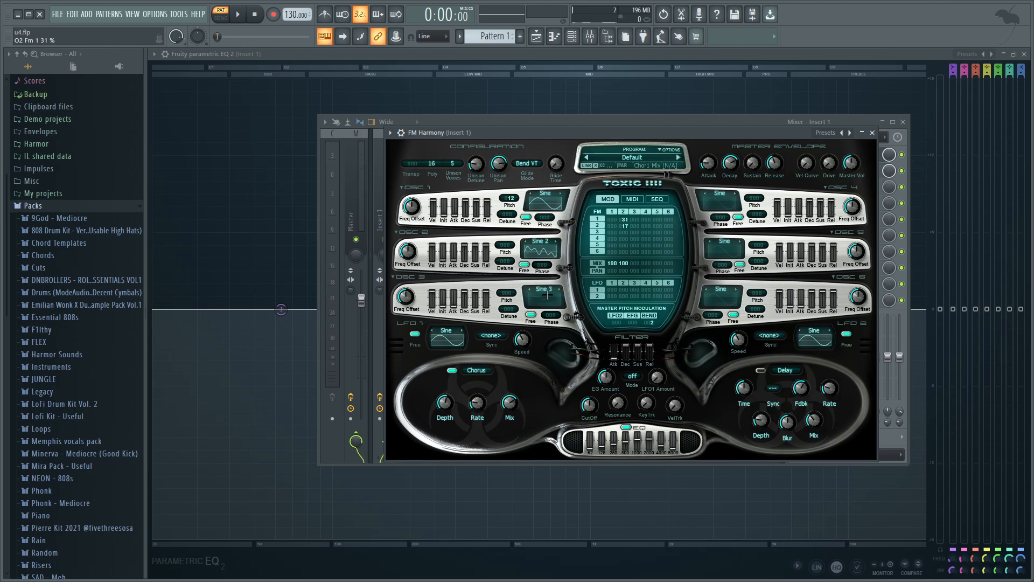
# Set oscillator 3 to a Triangle waveform with pitch 24, and modulate oscillator 2 from oscillators 1 and 3 by 24 each
pyautogui.click(558, 289)
pyautogui.click(558, 290)
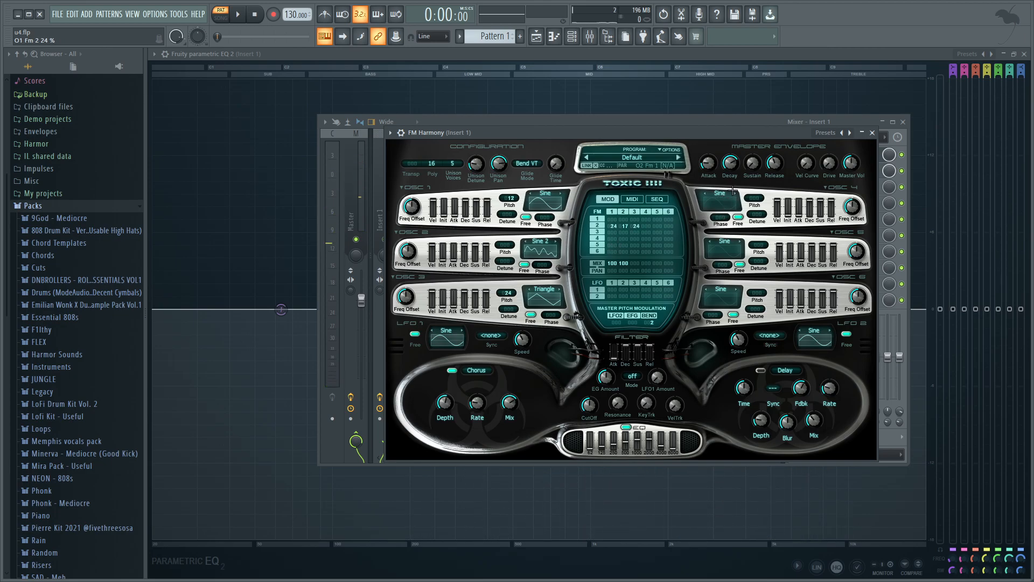
# Enable oscillator 4 as a Sine with pitch -12 and set its modulation of oscillator 2 to 15 while the pattern plays
pyautogui.click(721, 198)
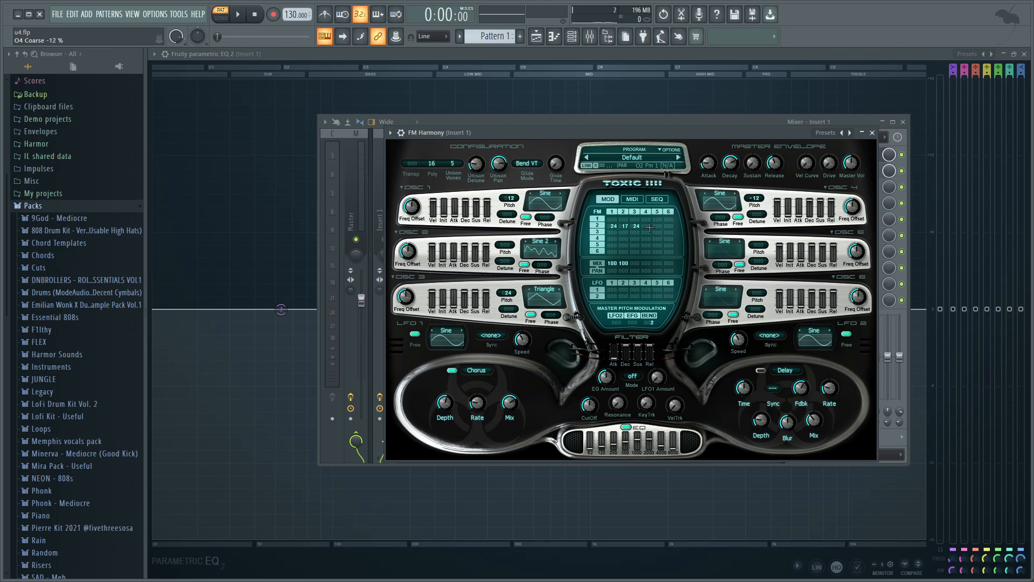
pyautogui.press('space')
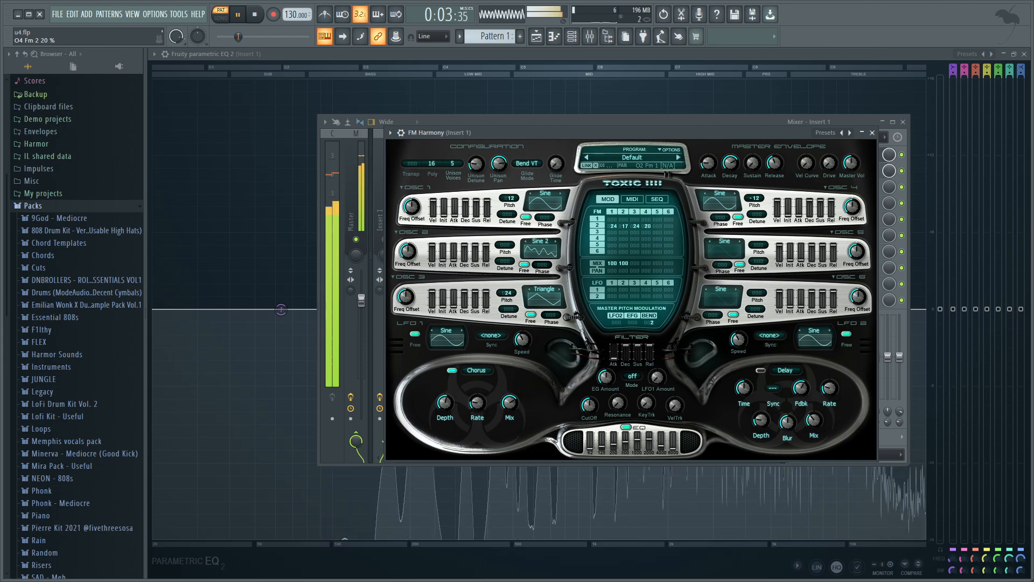
pyautogui.moveTo(647, 226); pyautogui.dragTo(647, 227)
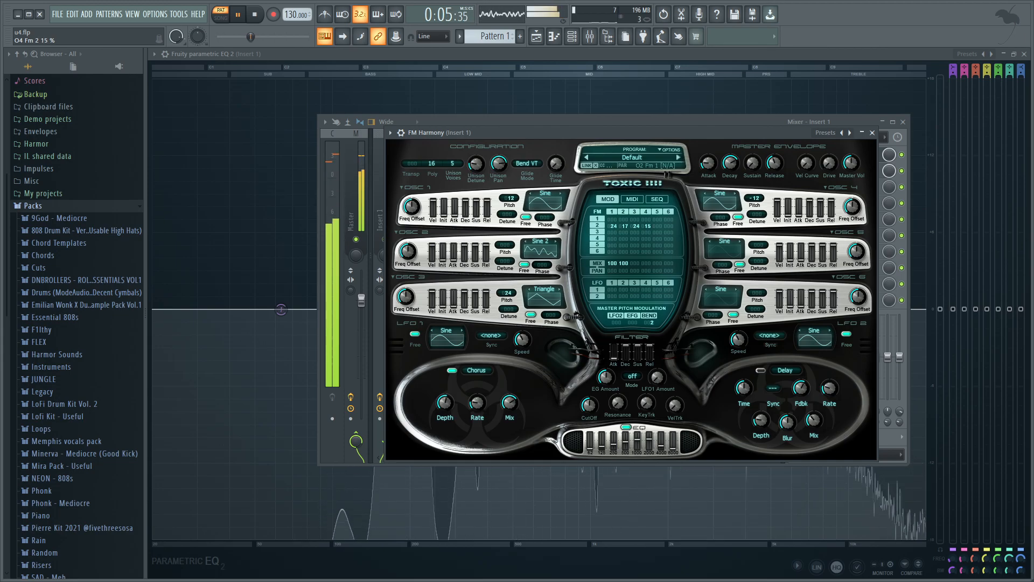
# Stop playback, close the open plugin windows and reopen the FM Harmony synth from the channel rack
pyautogui.press('space')
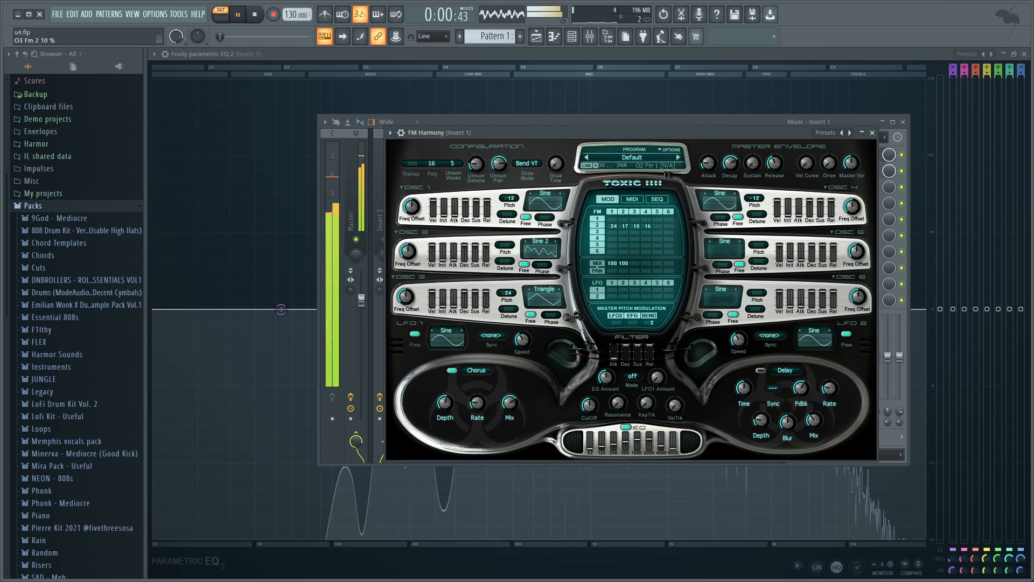
pyautogui.click(661, 36)
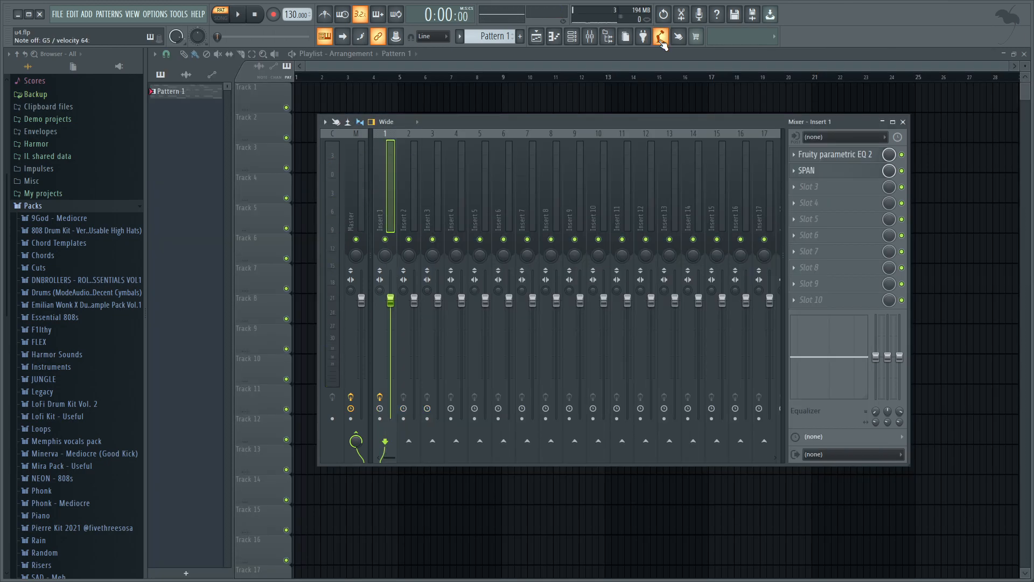
pyautogui.click(592, 36)
pyautogui.click(591, 37)
pyautogui.click(575, 37)
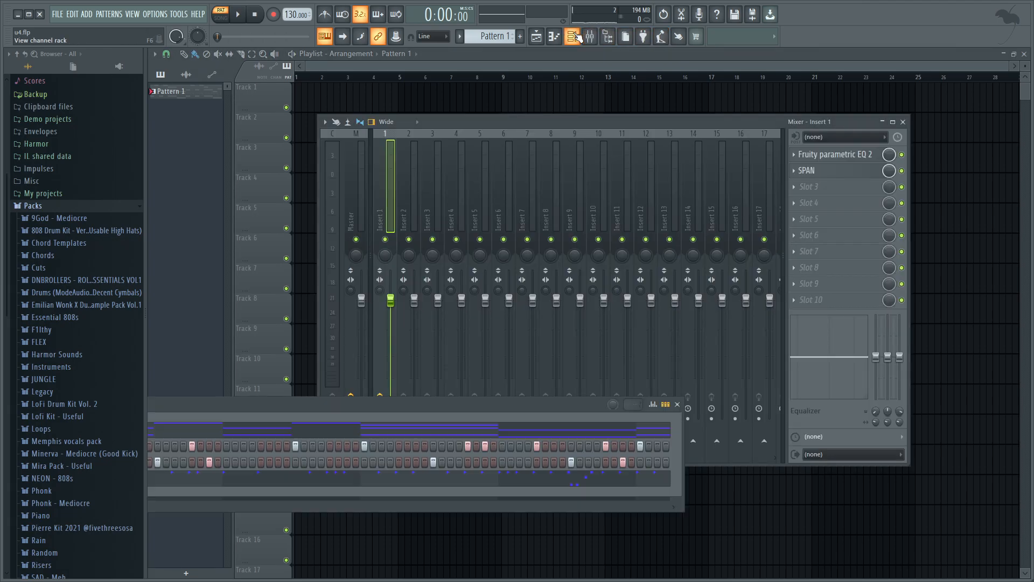
pyautogui.moveTo(456, 407); pyautogui.dragTo(723, 153)
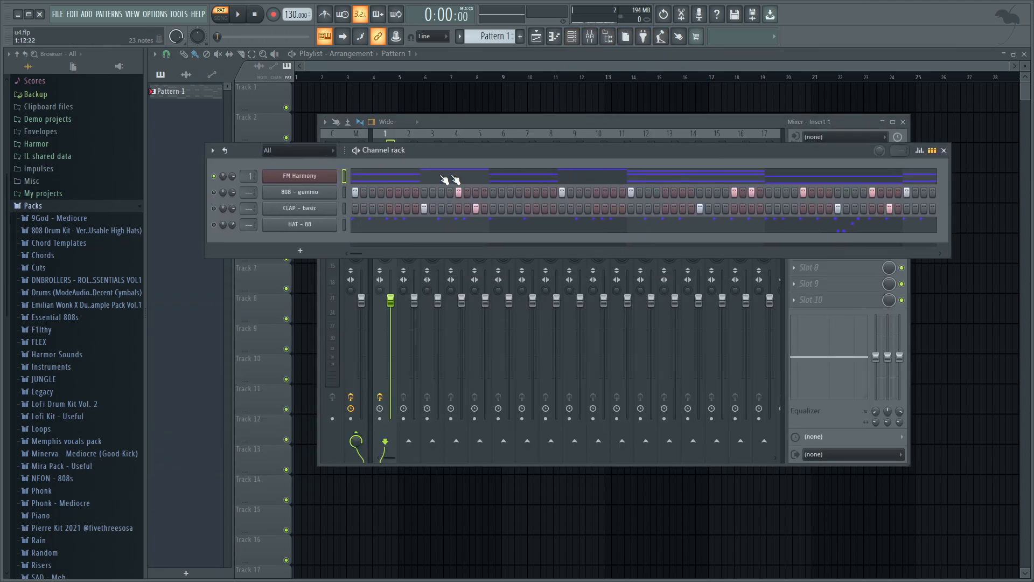
pyautogui.click(287, 176)
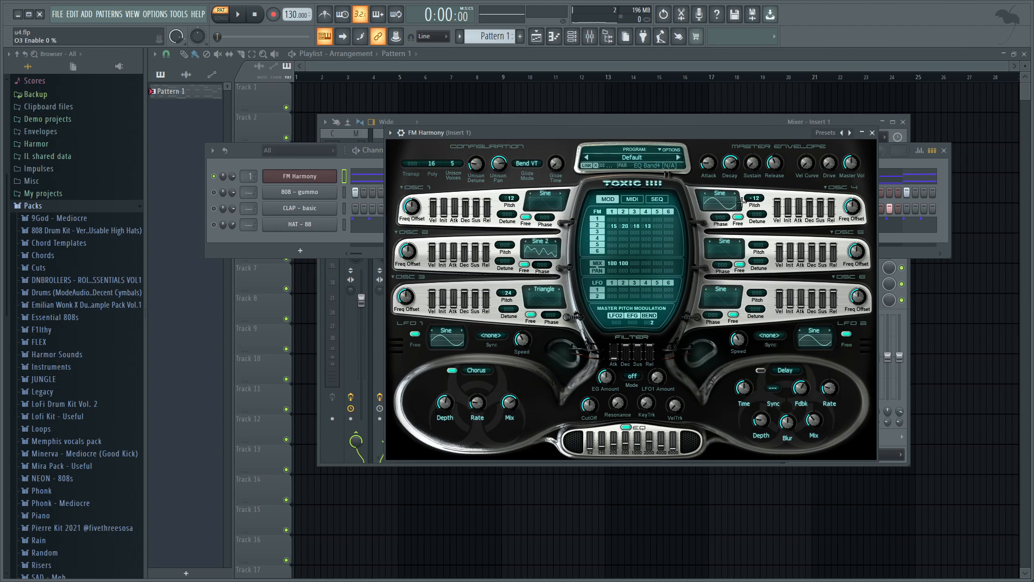
# Set the patch's transpose to -1 and turn off the synth's EQ, auditioning the pattern along the way
pyautogui.press('space')
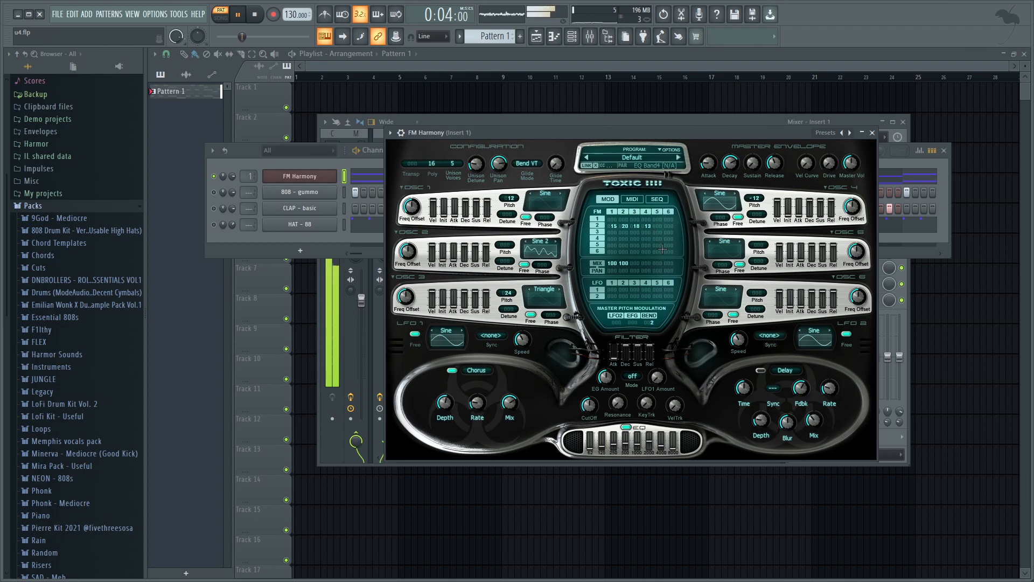
pyautogui.press('space')
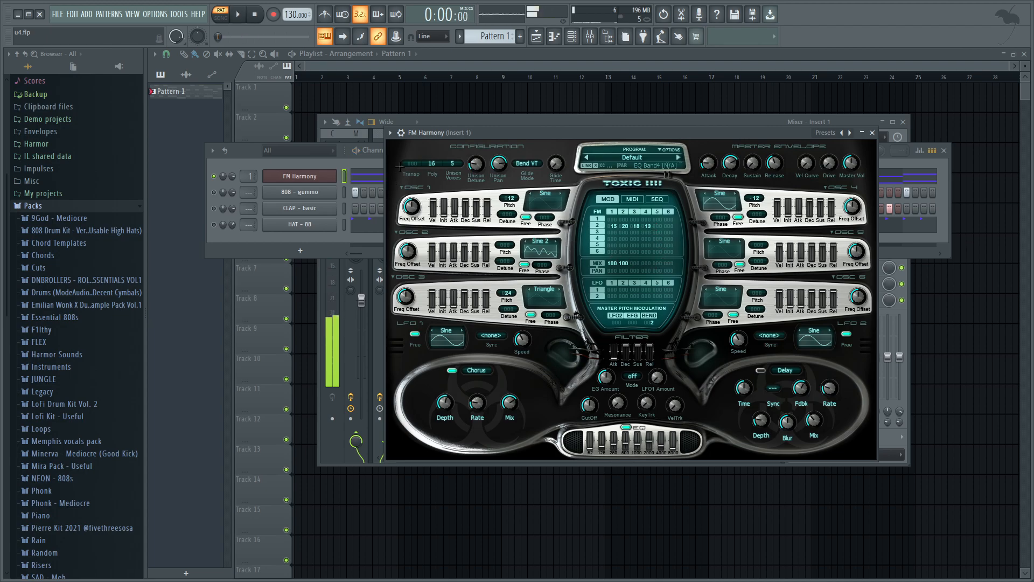
pyautogui.press('space')
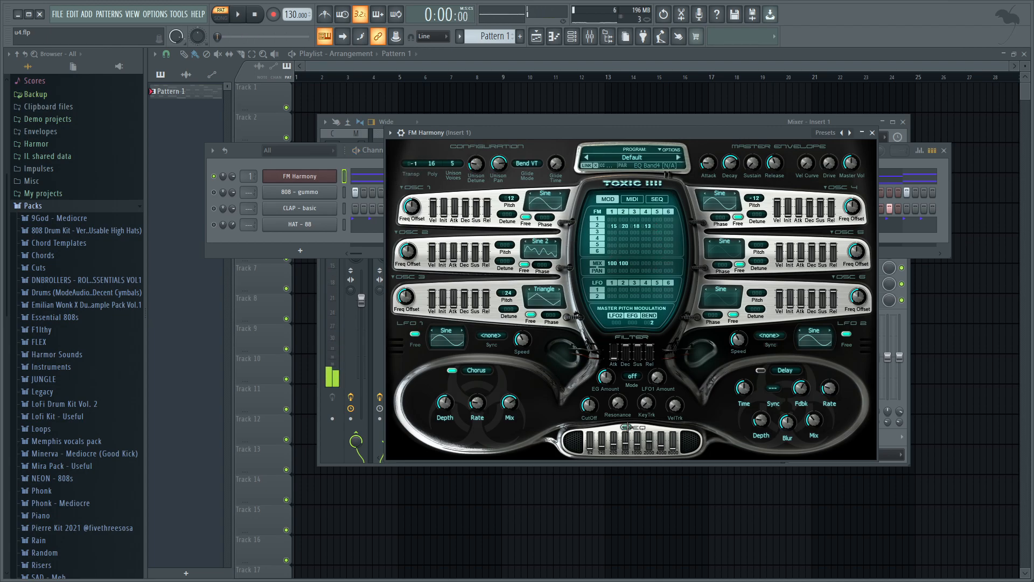
# Roll off the lows and highs in Insert 1's Fruity parametric EQ 2, raising the low cut into the bass range, and close the equalizer
pyautogui.click(684, 123)
pyautogui.click(811, 154)
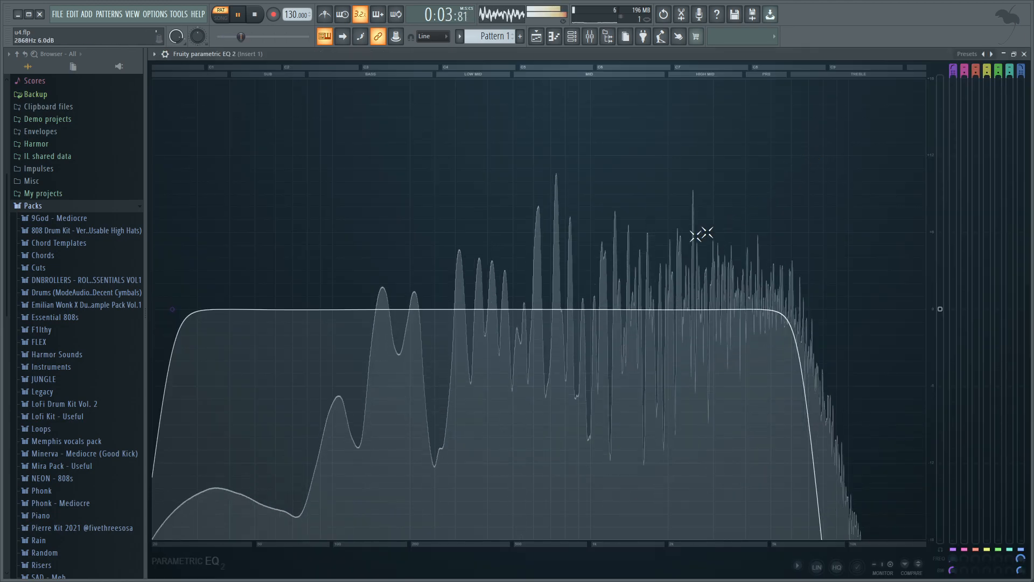
pyautogui.moveTo(172, 310); pyautogui.dragTo(310, 310)
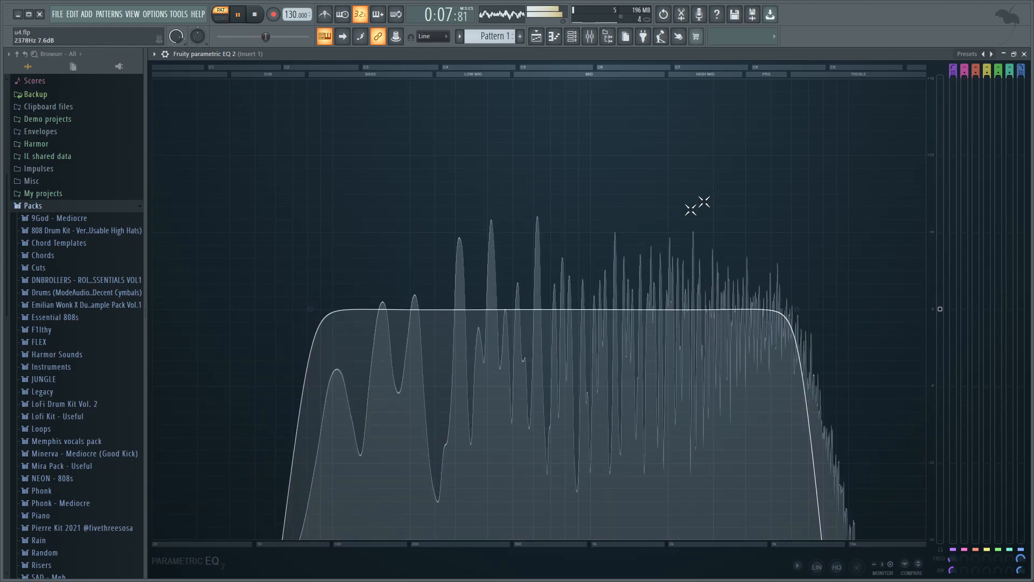
pyautogui.click(1025, 54)
# Load FabFilter Pro-Q 3 into effect slot 3 of Insert 1 and cut three resonant peaks with narrow bell bands
pyautogui.click(812, 186)
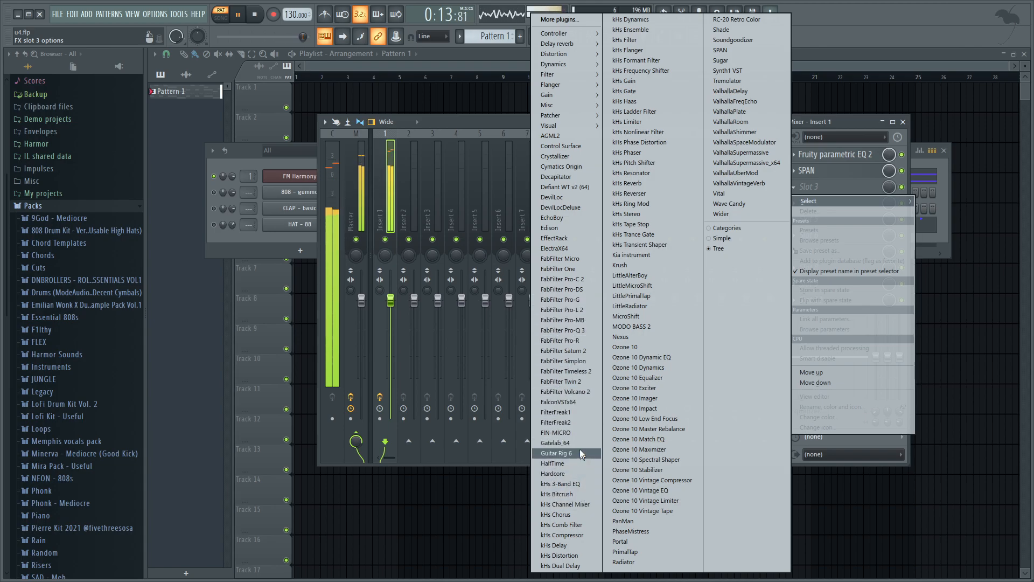
pyautogui.click(564, 331)
pyautogui.press('space')
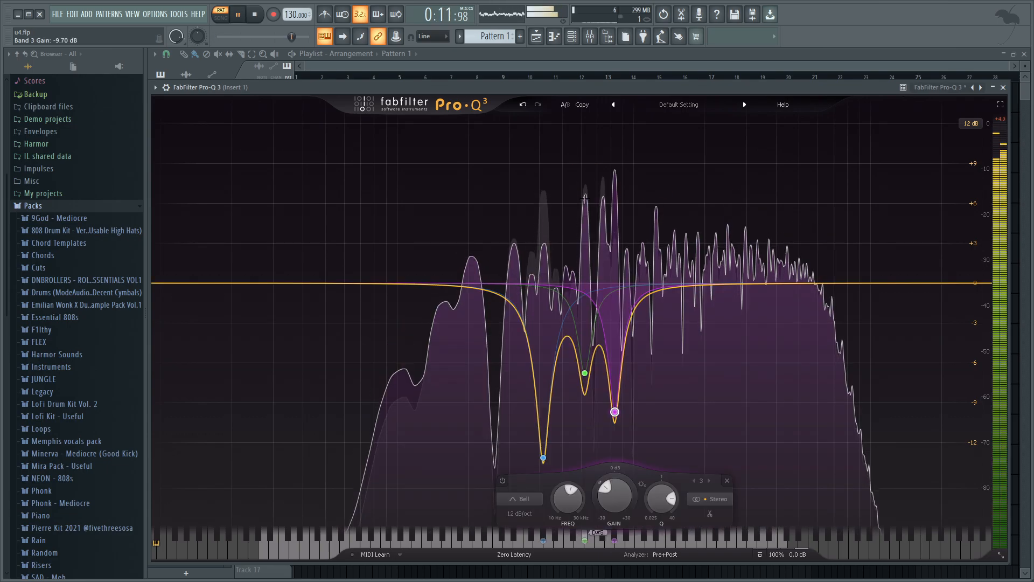
# Add three more narrow bell cuts on the remaining resonant peaks and a wide -5.60 dB bell at 2161.6 Hz in Pro-Q 3
pyautogui.click(585, 199)
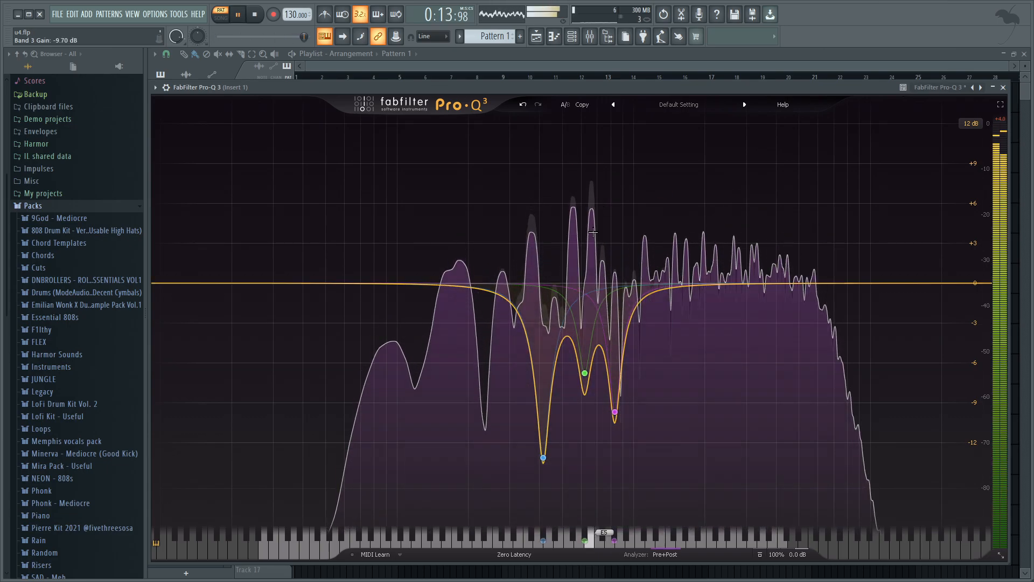
pyautogui.moveTo(592, 213); pyautogui.dragTo(593, 201)
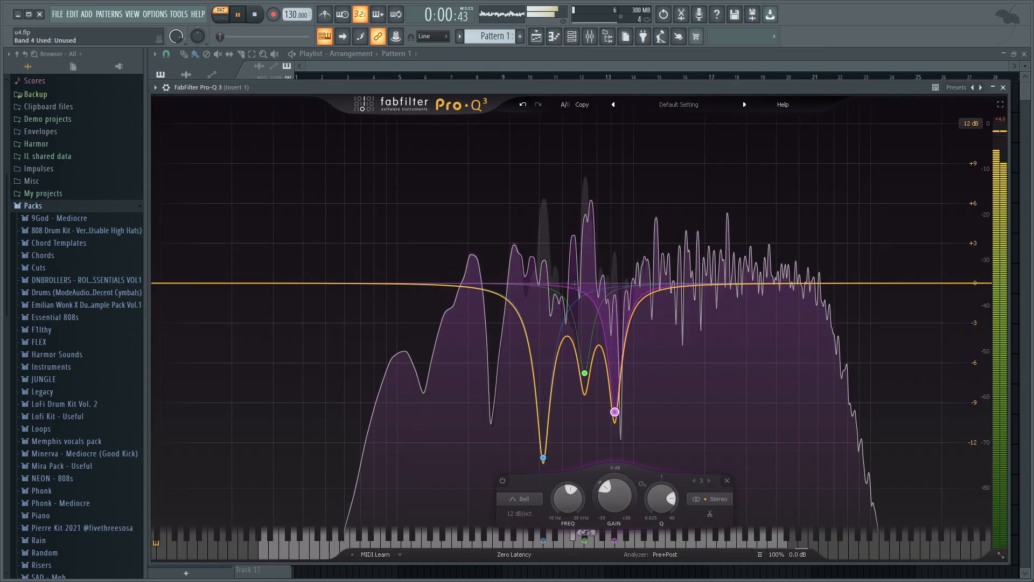
pyautogui.click(578, 285)
pyautogui.moveTo(589, 200)
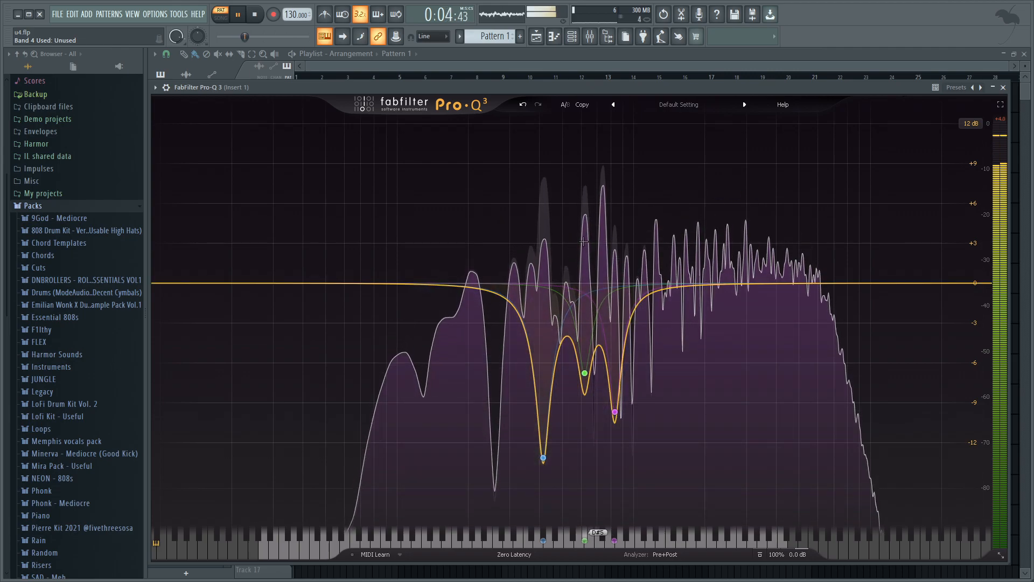
pyautogui.moveTo(585, 209); pyautogui.dragTo(585, 238)
pyautogui.moveTo(730, 285); pyautogui.dragTo(713, 358)
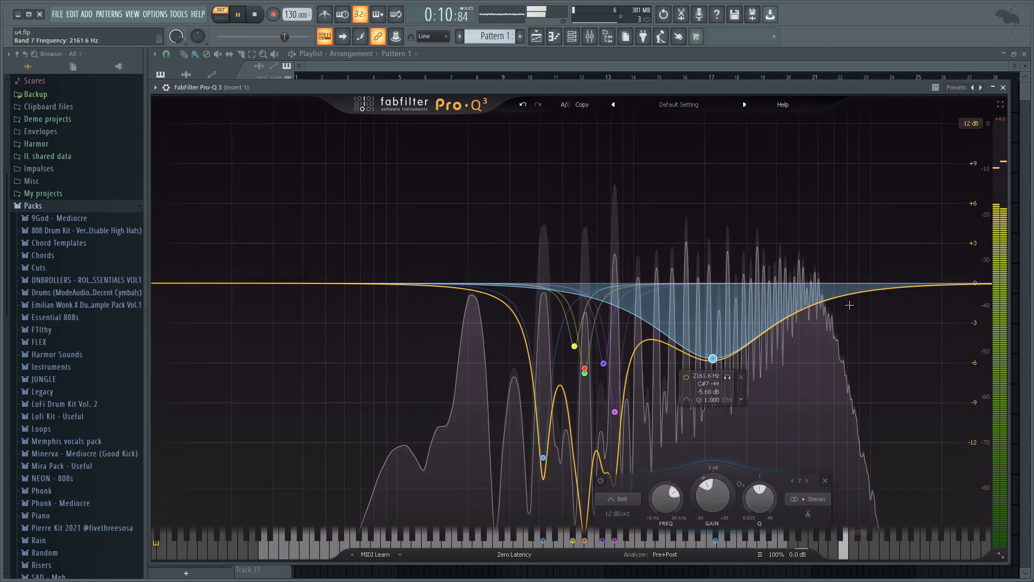
# Add a Pro-Q 3 high-shelf band at 14406 Hz with -1.30 dB gain and change its filter shape
pyautogui.moveTo(896, 286); pyautogui.dragTo(907, 291)
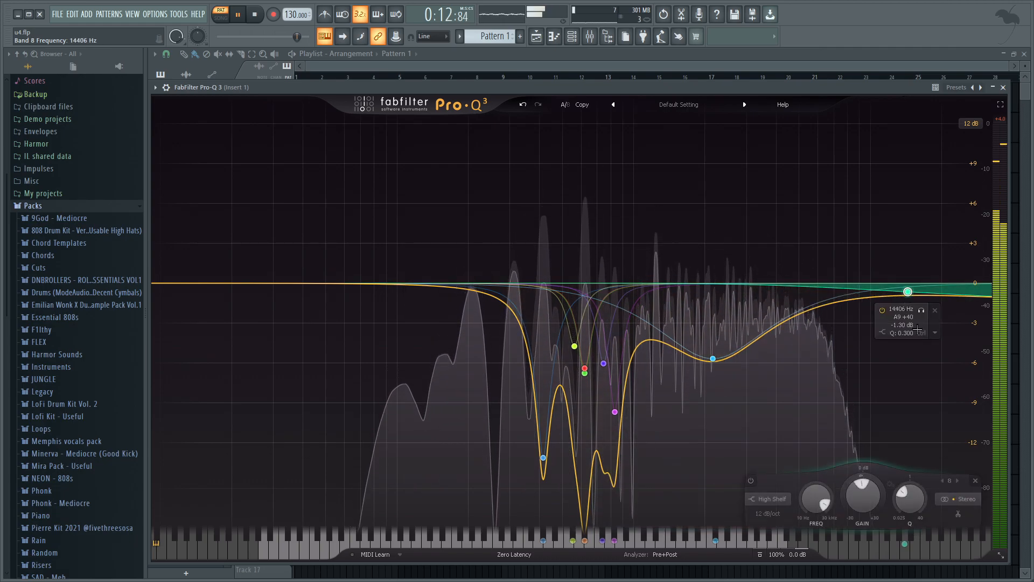
pyautogui.moveTo(883, 332)
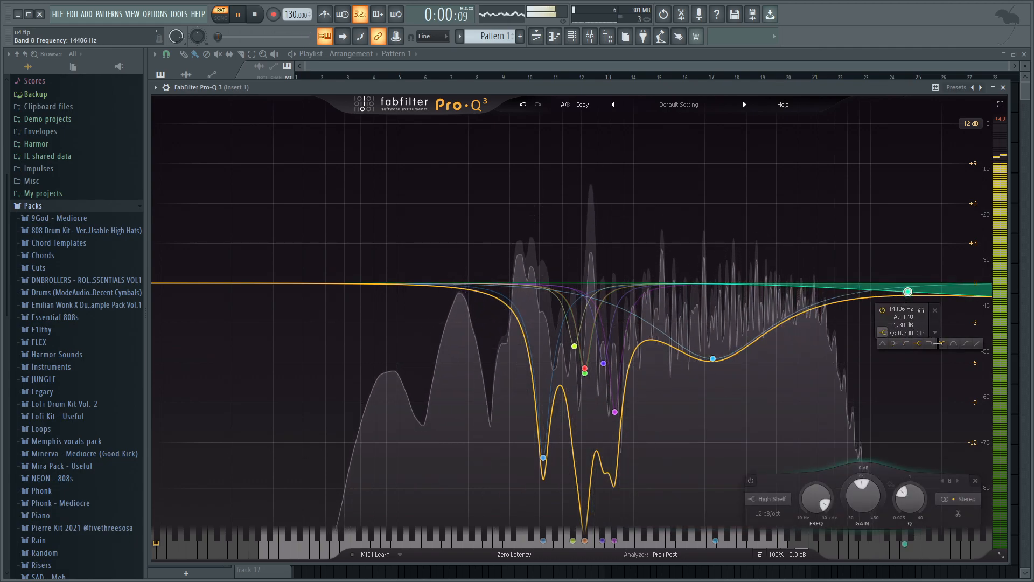
pyautogui.click(933, 342)
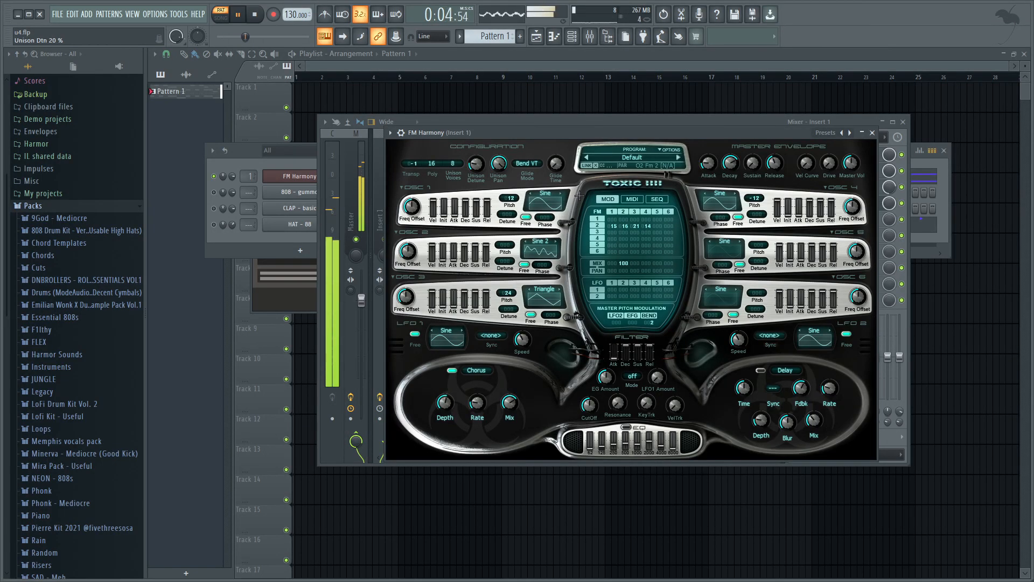
pyautogui.click(632, 377)
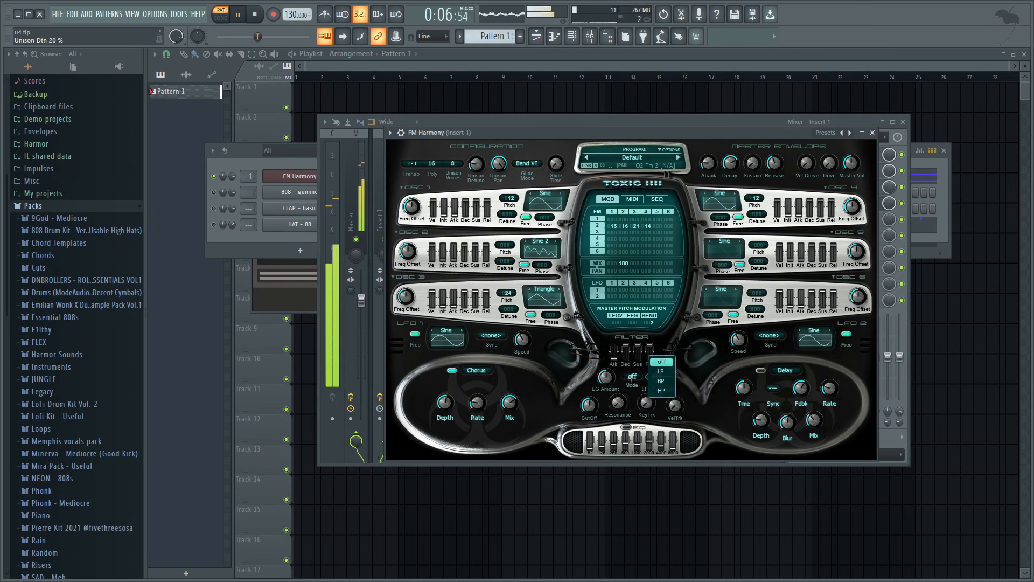
pyautogui.click(634, 381)
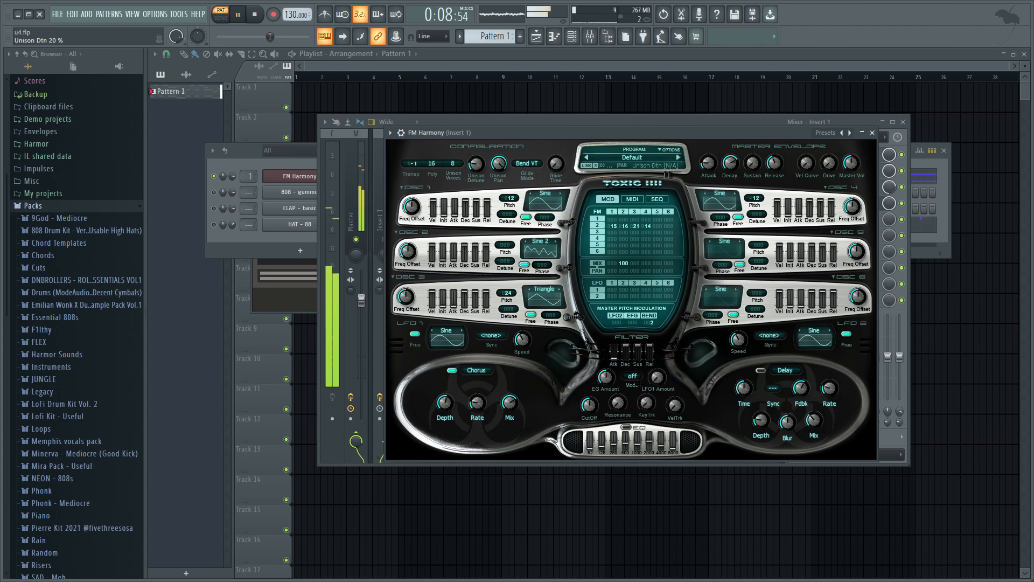
pyautogui.press('space')
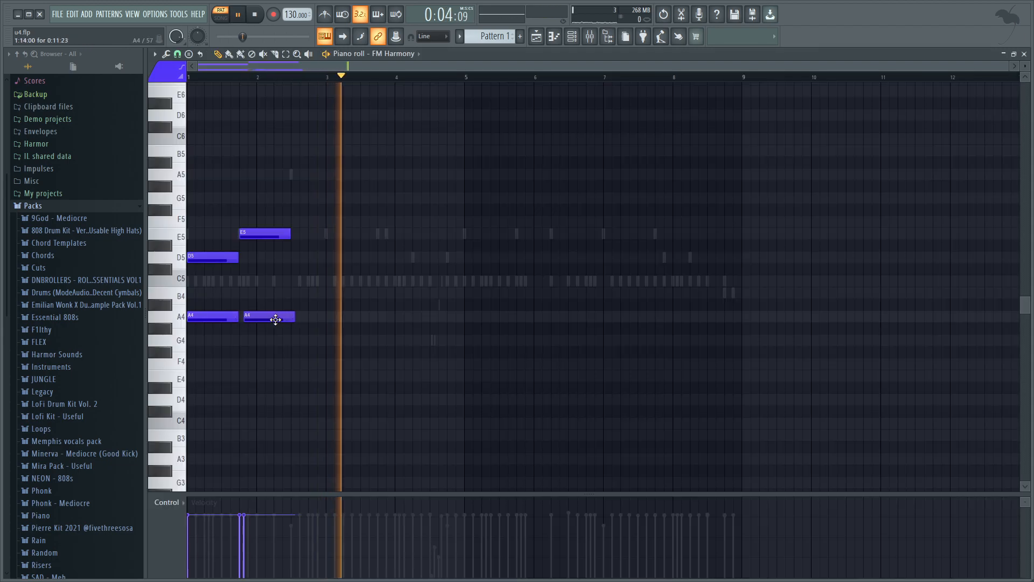
# Write the FM Harmony melody from D5, E5, F5, A5 and G5 notes over sustained A4 notes, and duplicate the four-bar phrase through bar 8
pyautogui.press('space')
pyautogui.moveTo(275, 319); pyautogui.dragTo(271, 319)
pyautogui.press('space')
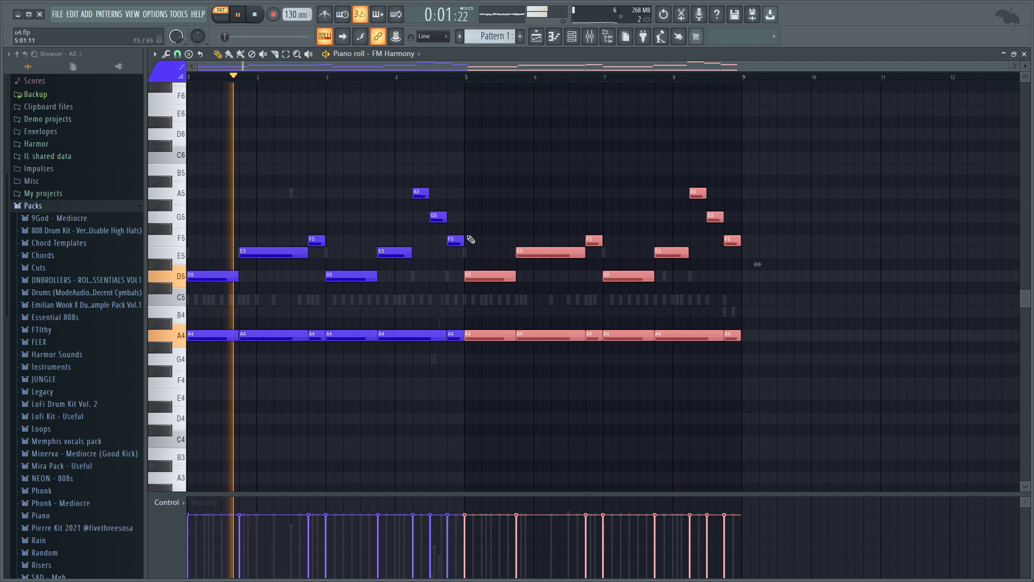
pyautogui.hotkey('ctrl', 'd')
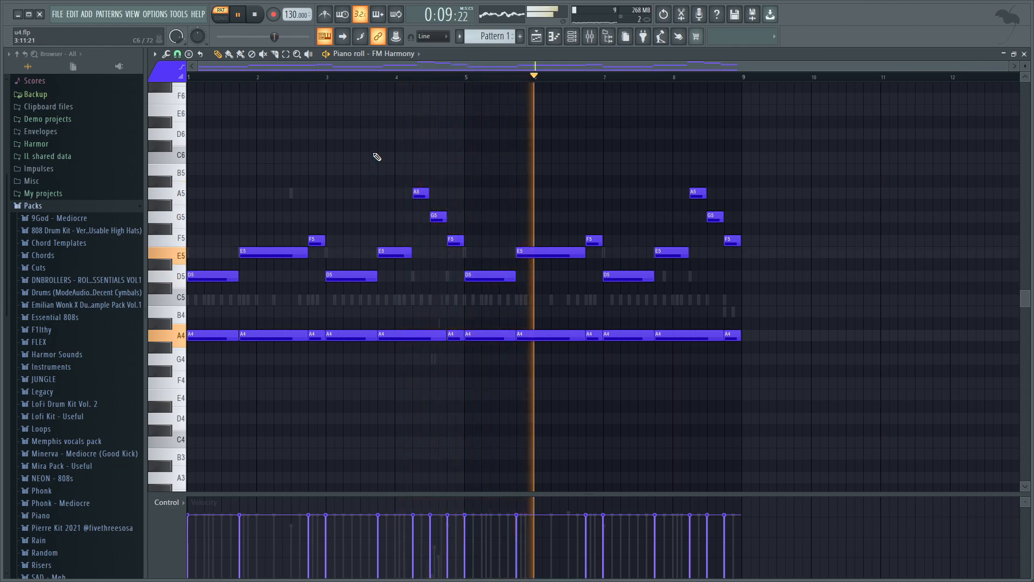
# Play back the melody and re-pitch the 808 - gummo notes in the piano roll to follow it
pyautogui.press('space')
pyautogui.press('space')
pyautogui.press('space')
pyautogui.press('F6')
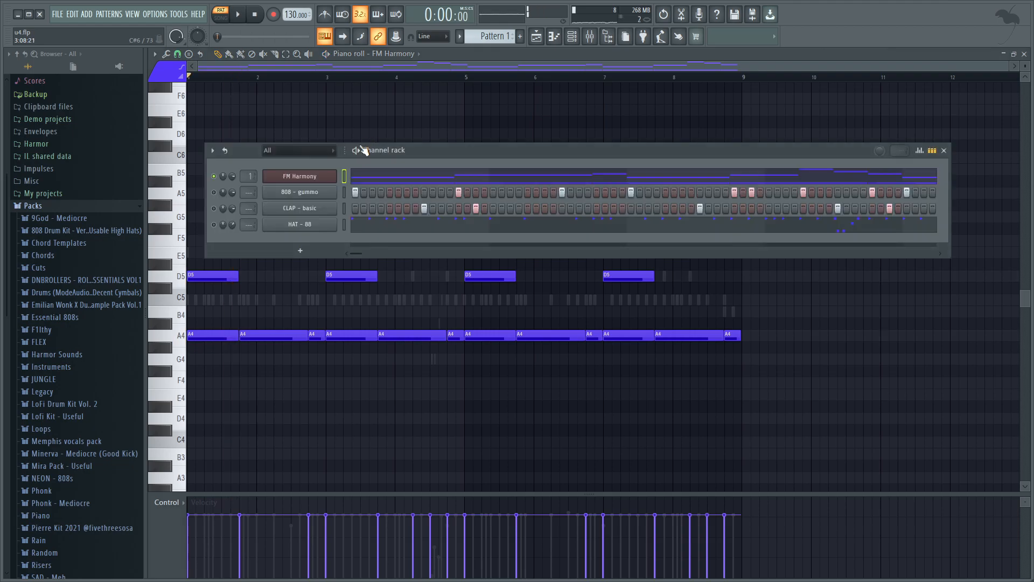
pyautogui.press('space')
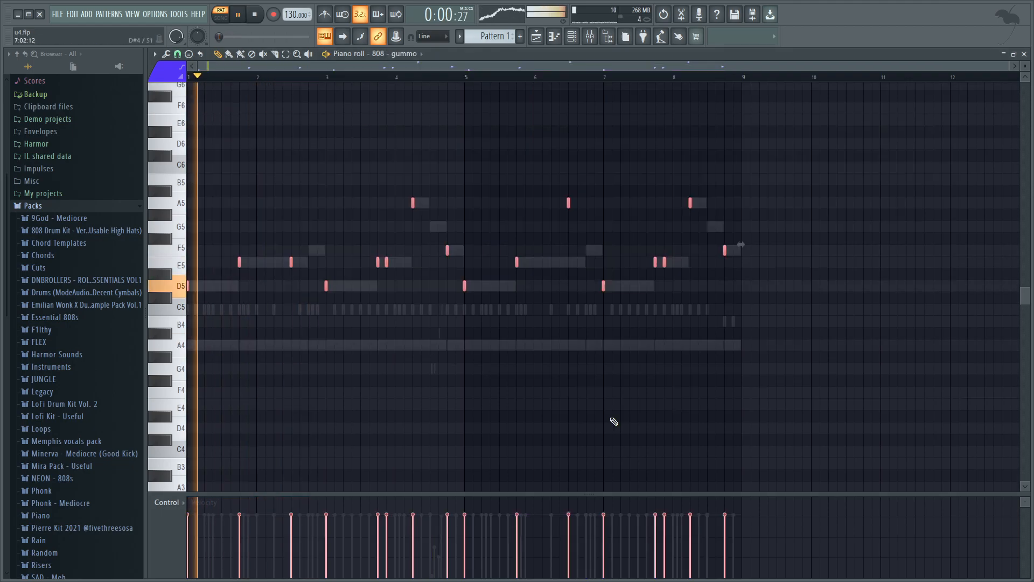
# Enable the drum channels for playback with the melody, and set oscillator 5 to a Square waveform modulating oscillator 2
pyautogui.press('F6')
pyautogui.press('space')
pyautogui.click(215, 208)
pyautogui.press('space')
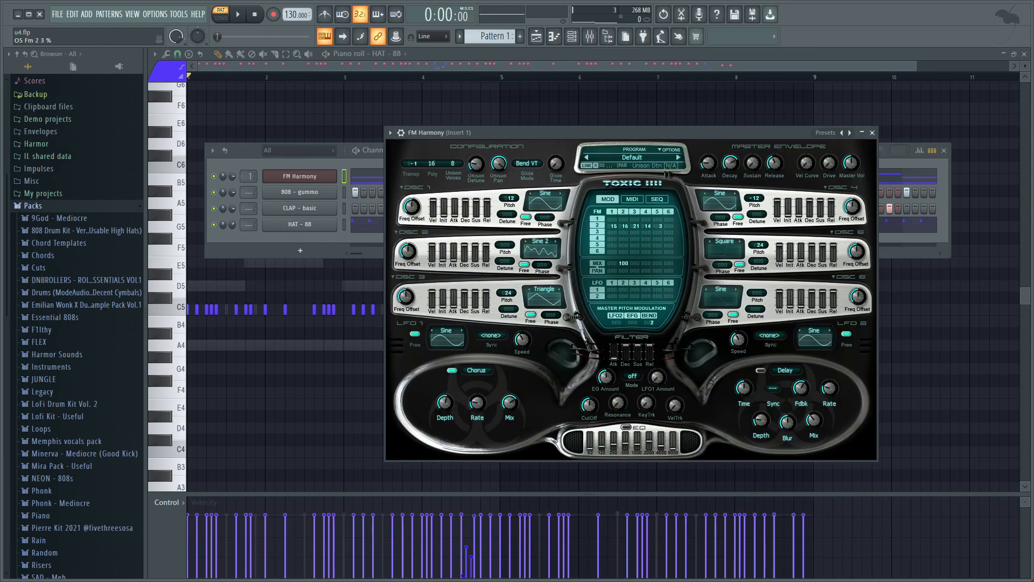
pyautogui.press('space')
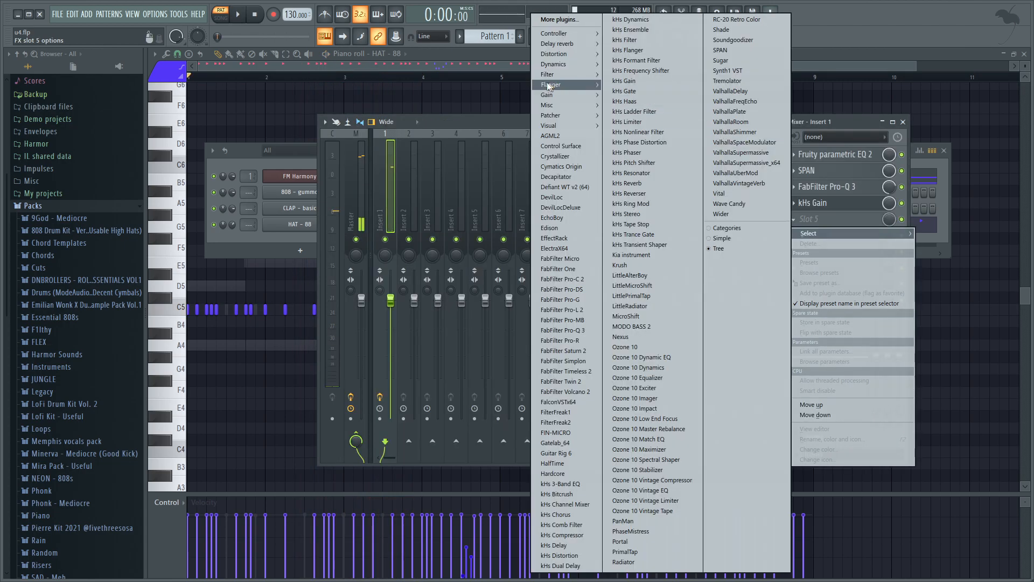
# Load Fruity Parametric EQ 2 into effect slot 5 of Insert 1 and play the pattern to view its spectrum
pyautogui.moveTo(559, 72)
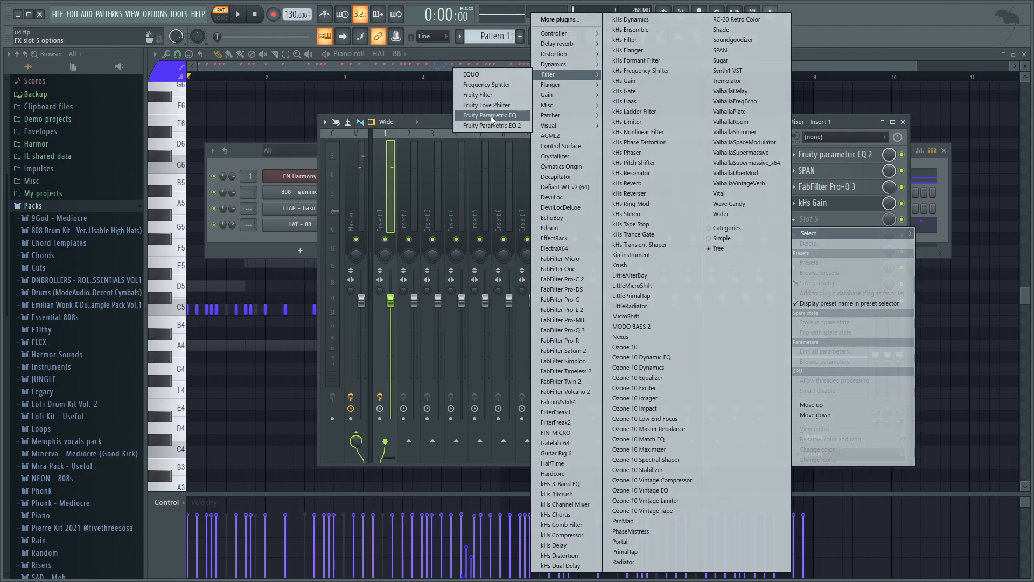
pyautogui.click(512, 116)
pyautogui.click(518, 104)
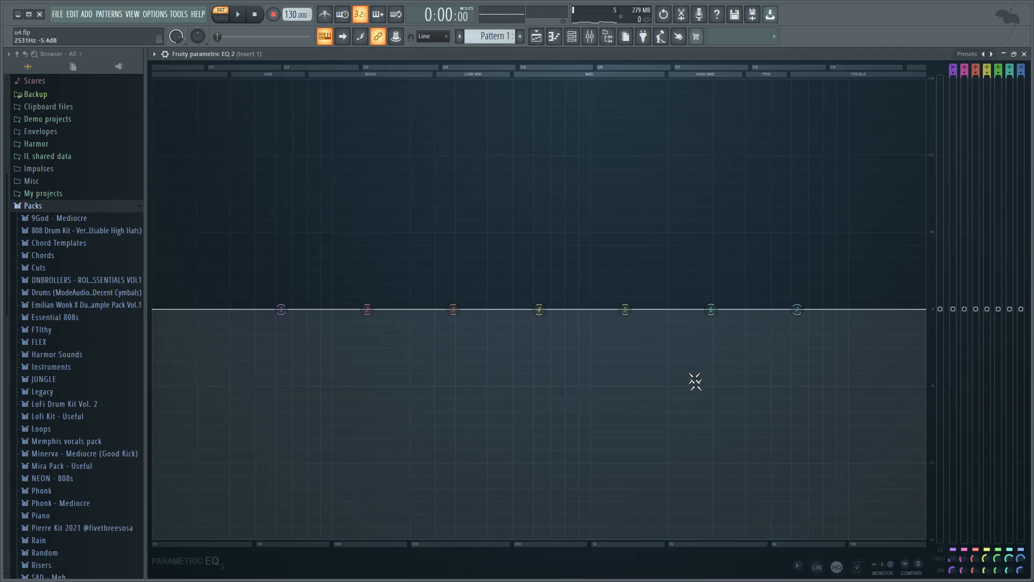
pyautogui.press('space')
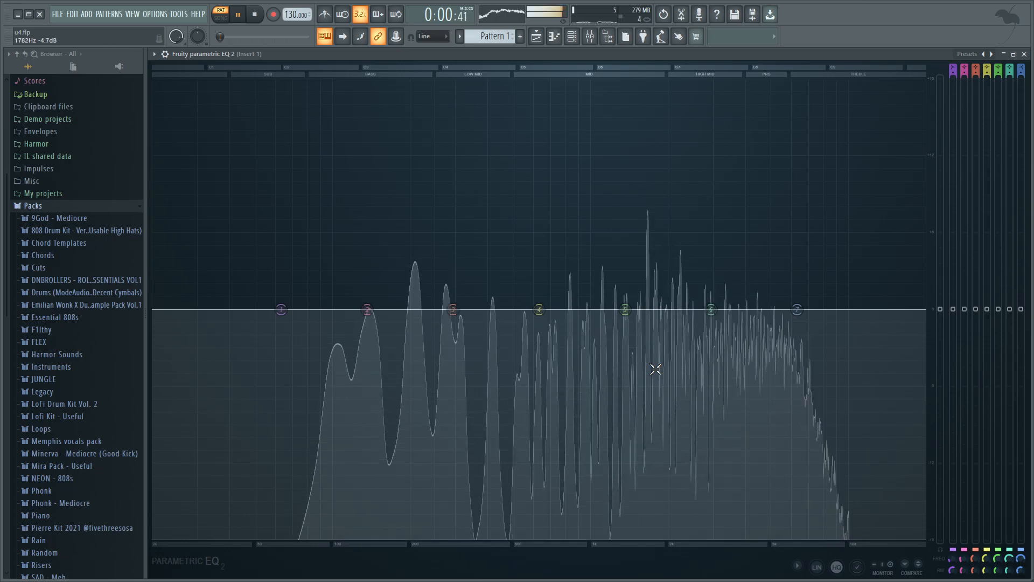
# Try a band 7 high-shelf cut of -18.0 dB at 2703 Hz during playback and reset the band to flat
pyautogui.press('space')
pyautogui.moveTo(796, 317); pyautogui.dragTo(705, 542)
pyautogui.press('space')
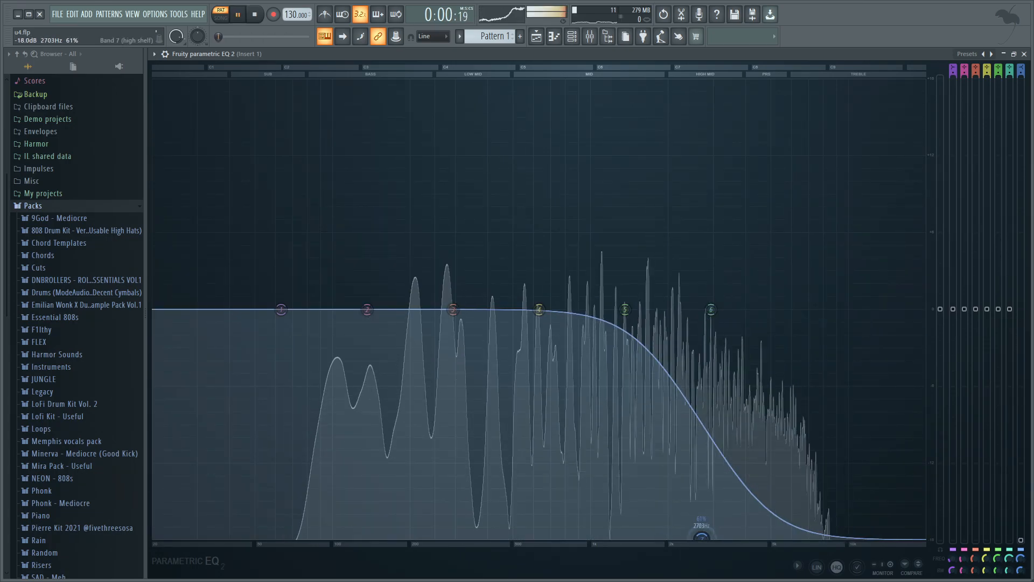
pyautogui.rightClick(701, 535)
pyautogui.click(713, 532)
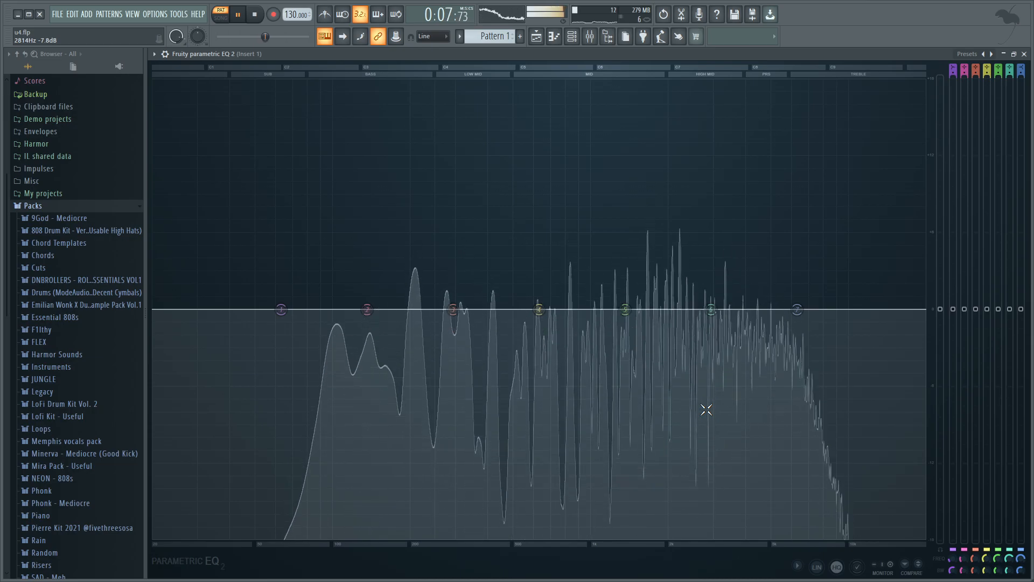
# Stop the playback and bring up the channel rack over the equalizer
pyautogui.press('space')
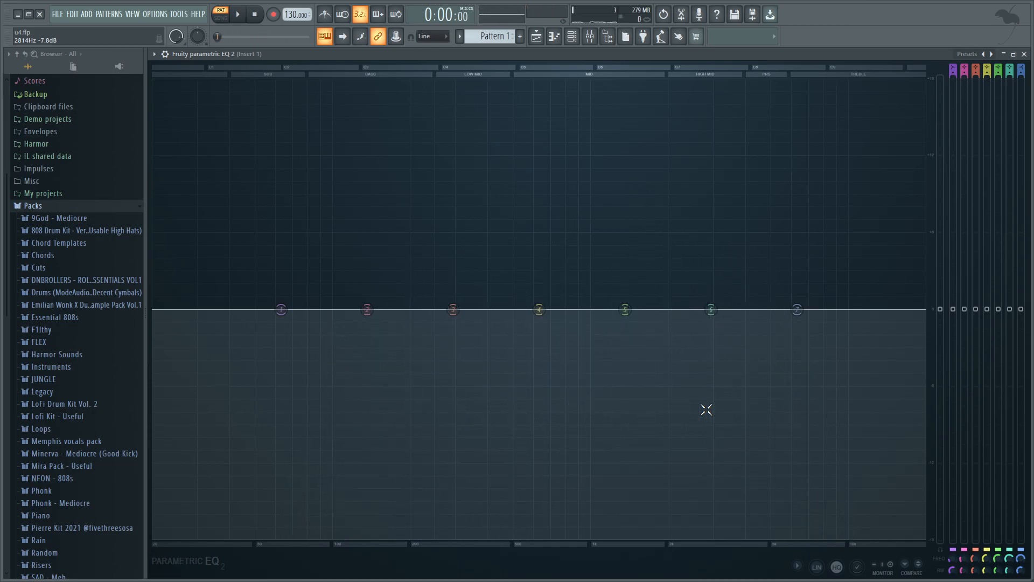
pyautogui.press('F6')
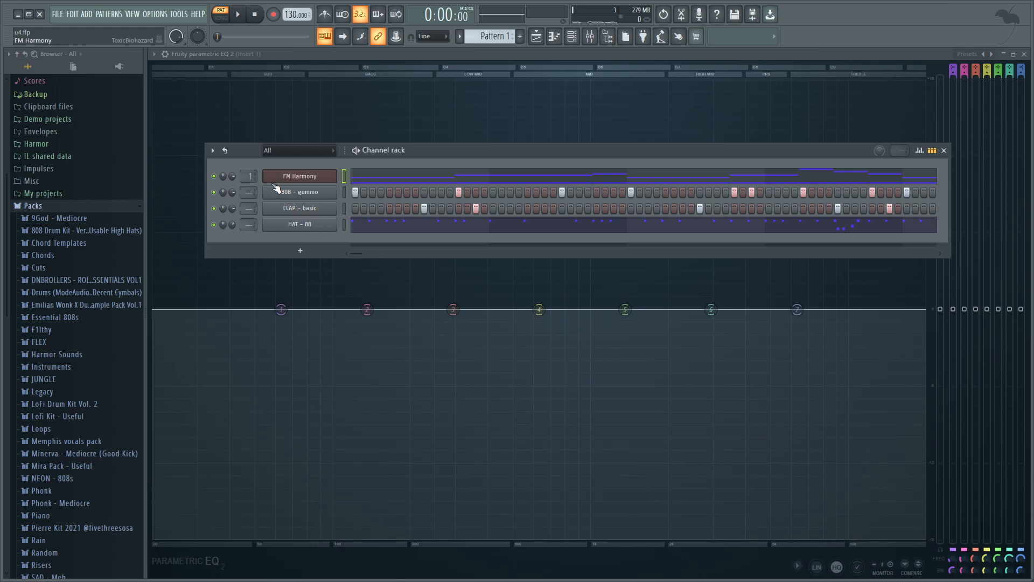
# Clone the FM Harmony channel and load the Default program from the Default bank into the FM Harmony #2 synth
pyautogui.rightClick(316, 189)
pyautogui.click(403, 269)
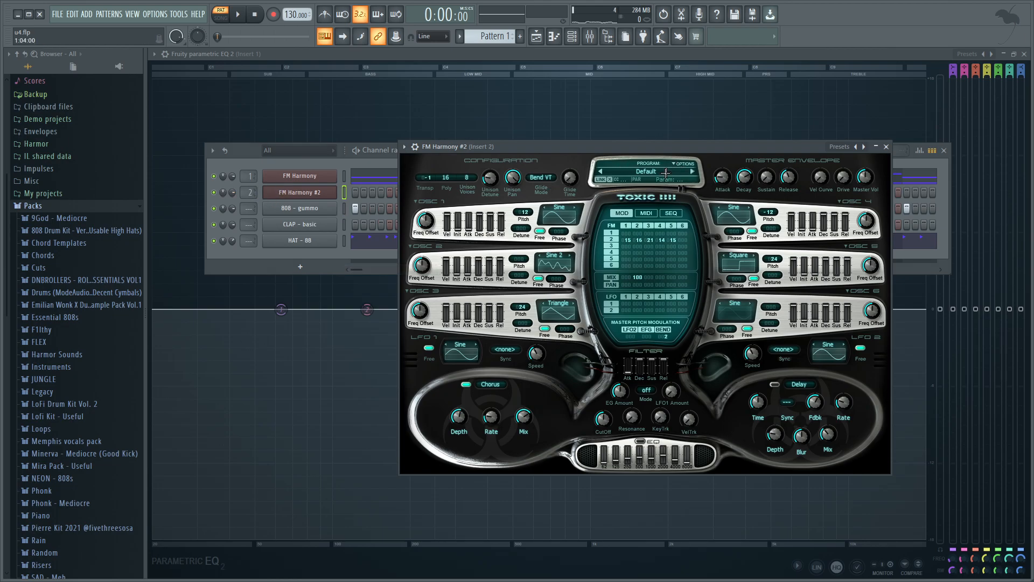
pyautogui.click(650, 180)
pyautogui.click(584, 285)
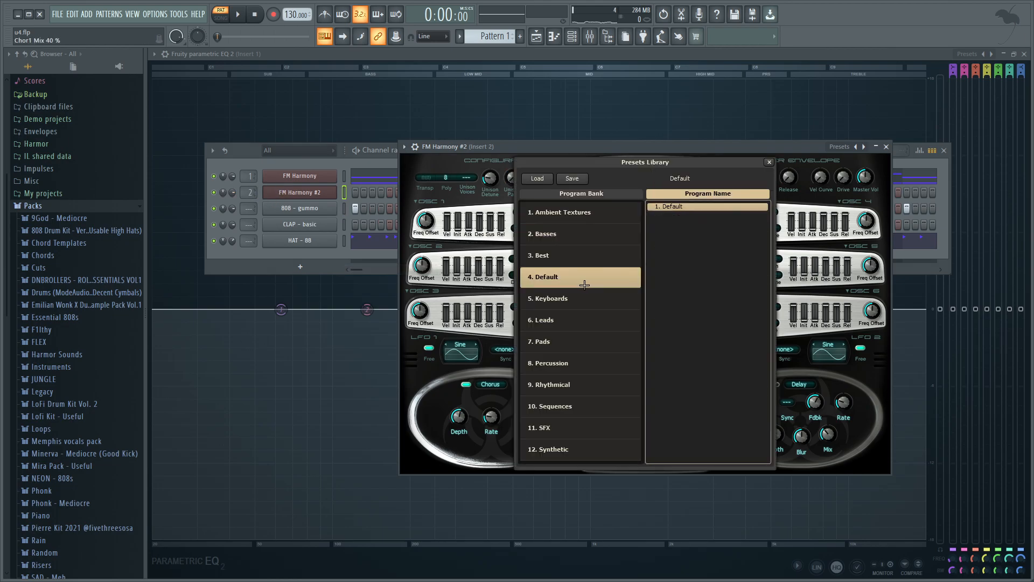
pyautogui.click(529, 177)
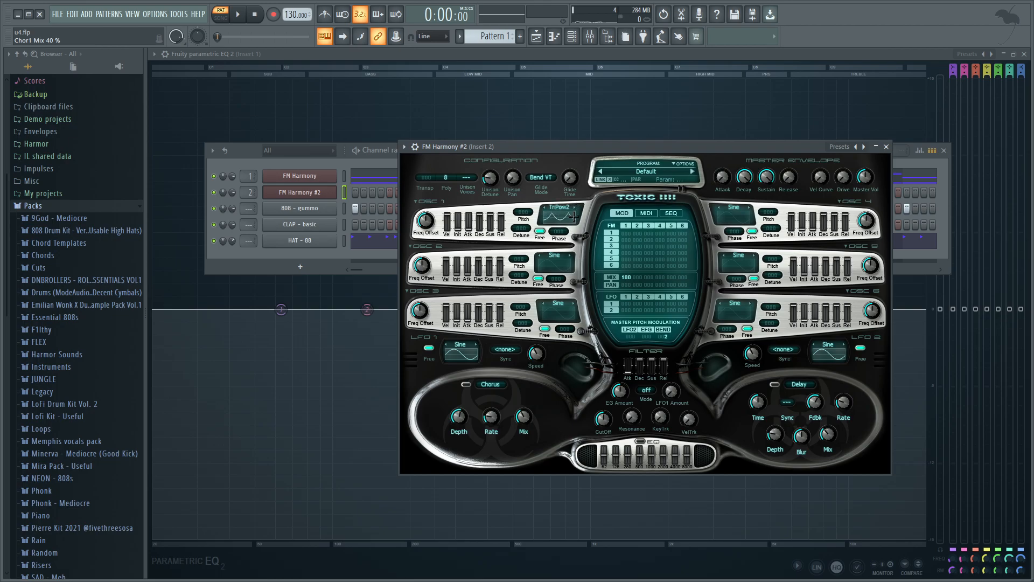
# Load Fruity Parametric EQ 2 into effect slot 1 of Insert 2, maximize it and play test notes to view the spectrum
pyautogui.click(590, 37)
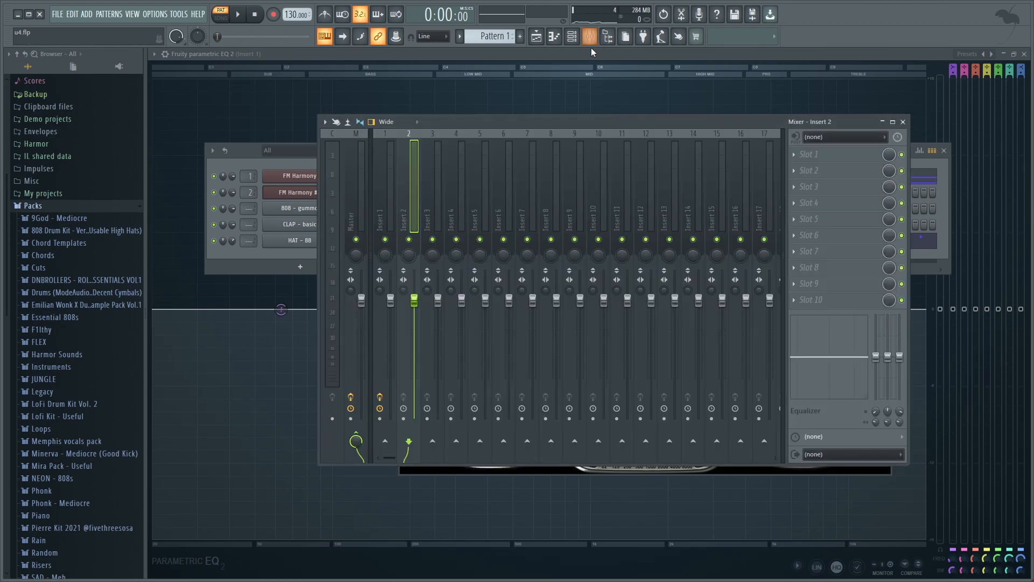
pyautogui.click(806, 155)
pyautogui.moveTo(565, 76)
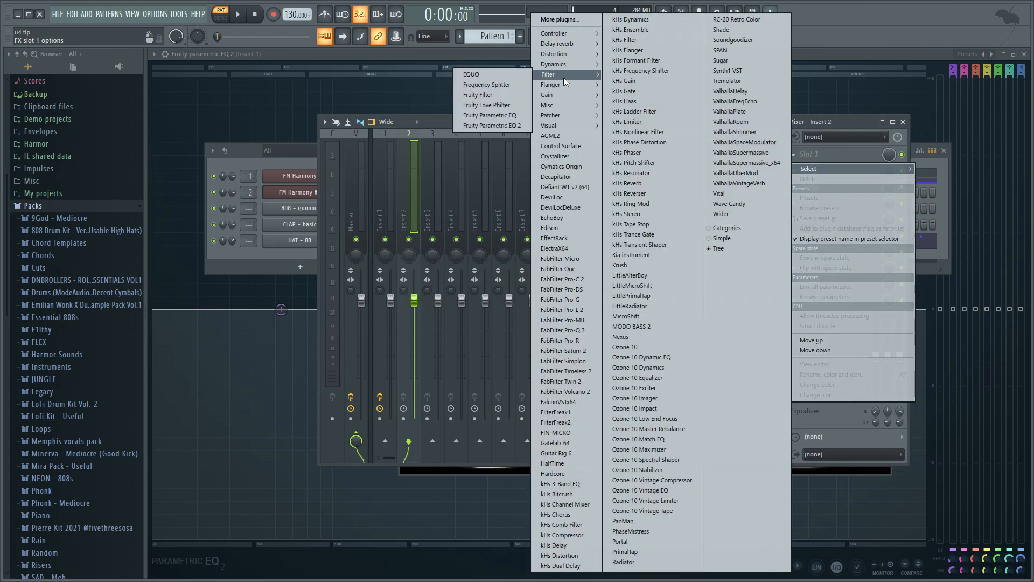
pyautogui.click(492, 125)
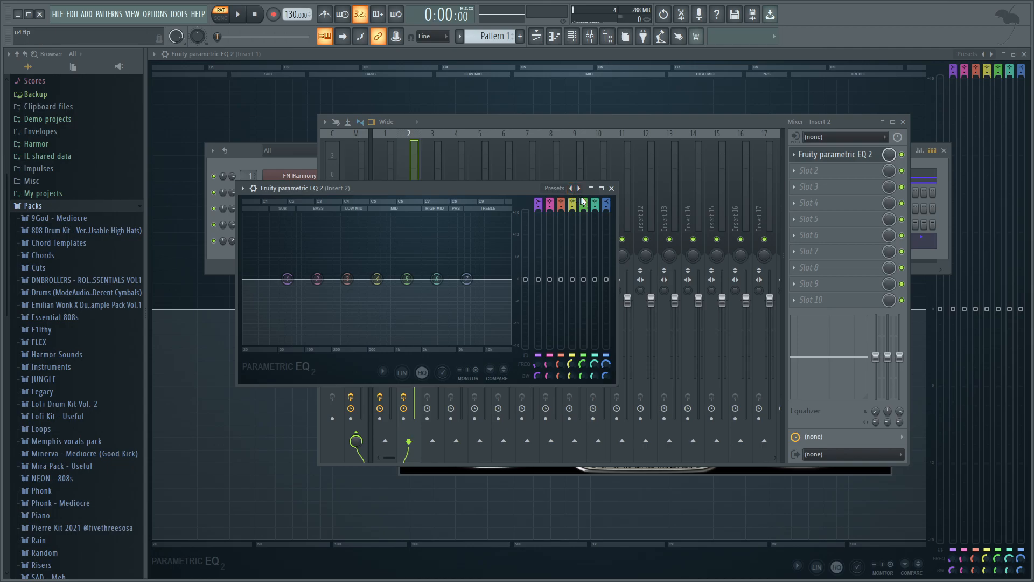
pyautogui.click(601, 188)
pyautogui.press('z')
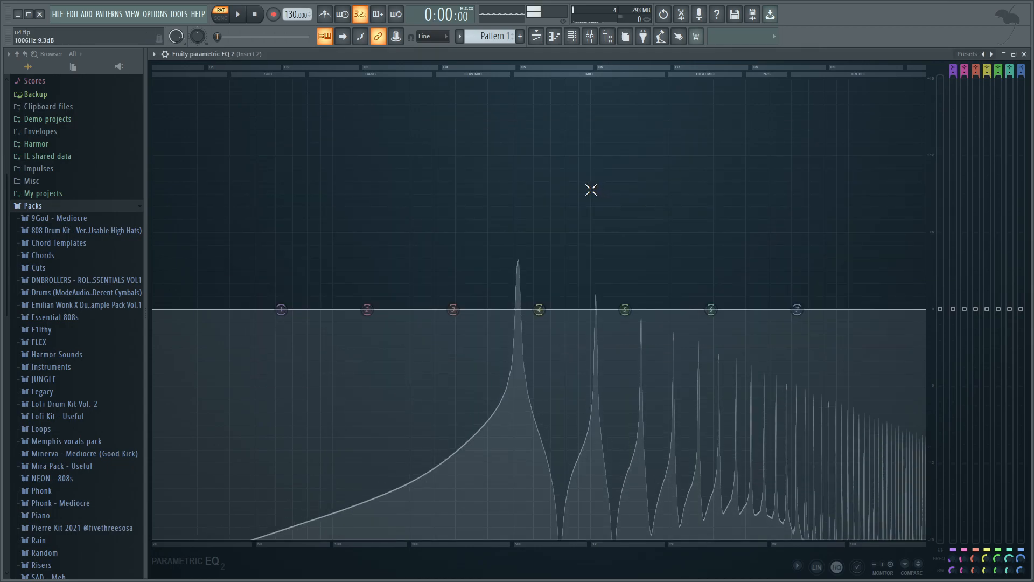
pyautogui.press('x')
pyautogui.press('c')
pyautogui.press('v')
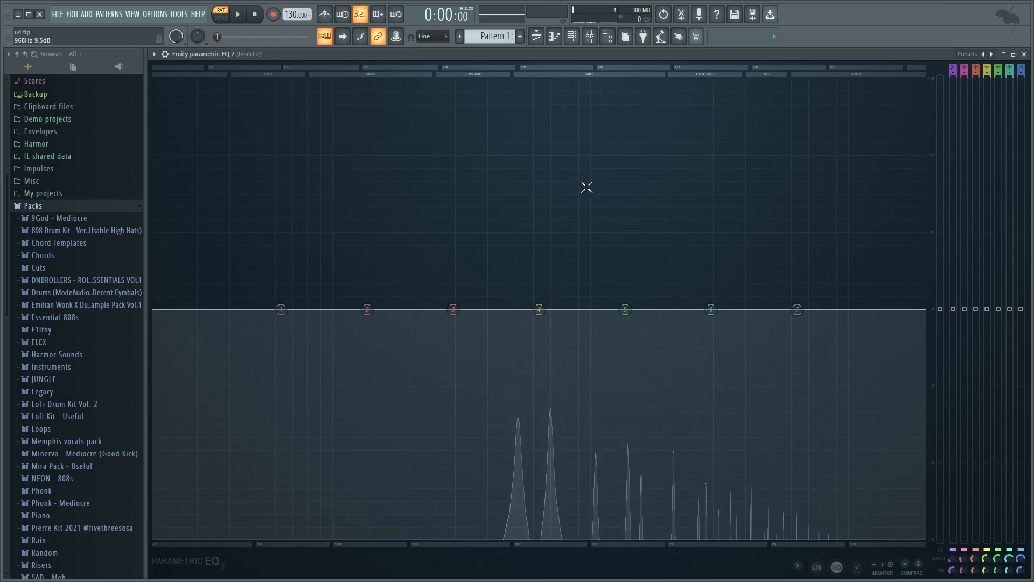
# Reopen the FM Harmony #2 synth, set oscillator 2 to Sine 3 with an FM amount of 35, and use 8 unison voices
pyautogui.press('F6')
pyautogui.press('F9')
pyautogui.press('F5')
pyautogui.press('F7')
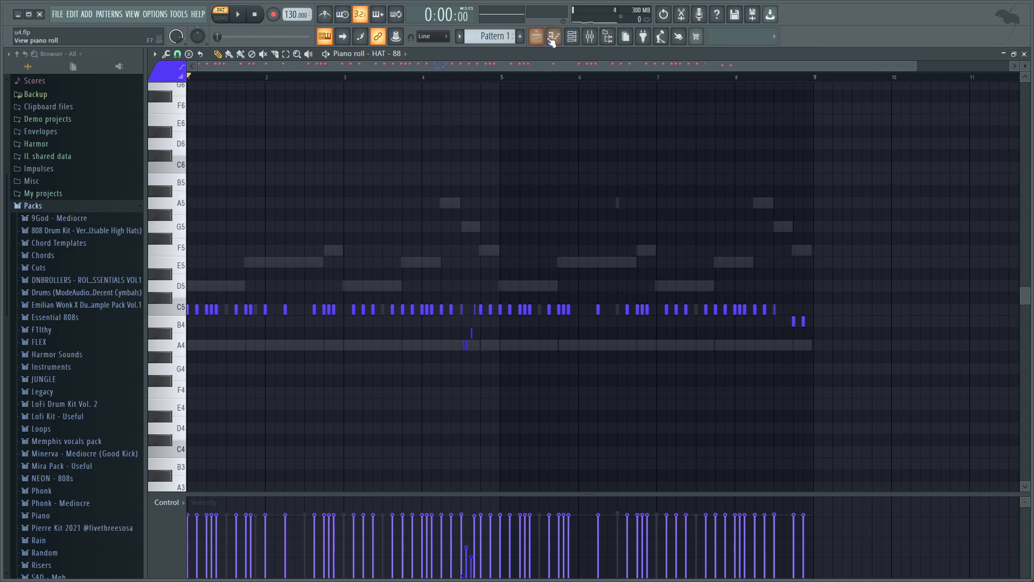
pyautogui.click(572, 38)
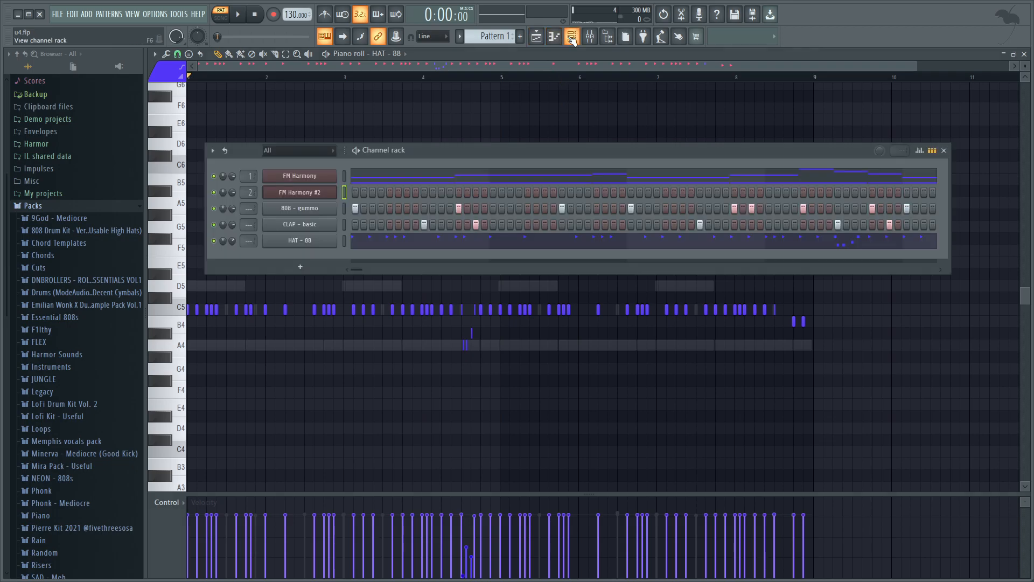
pyautogui.click(322, 192)
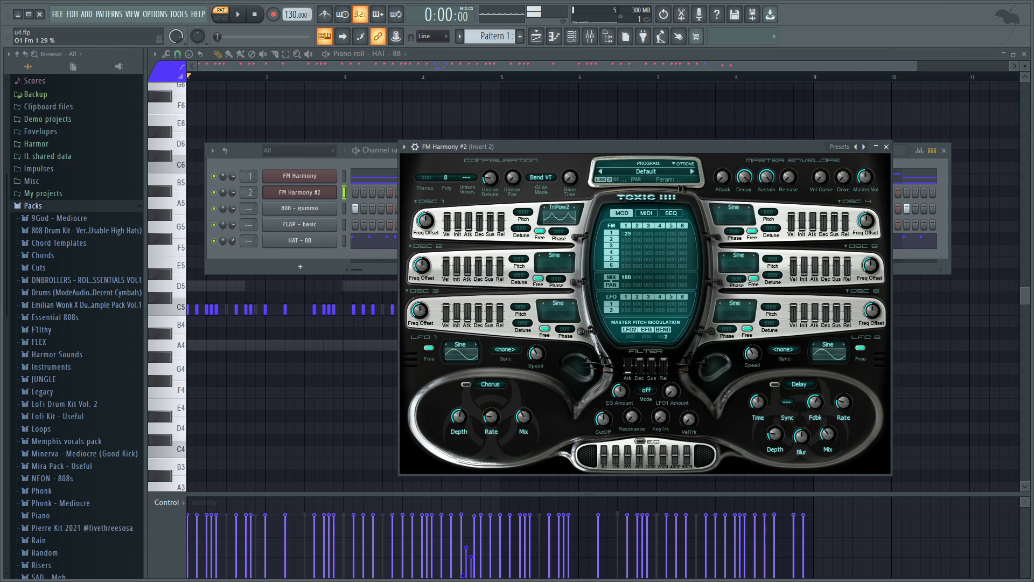
pyautogui.click(573, 264)
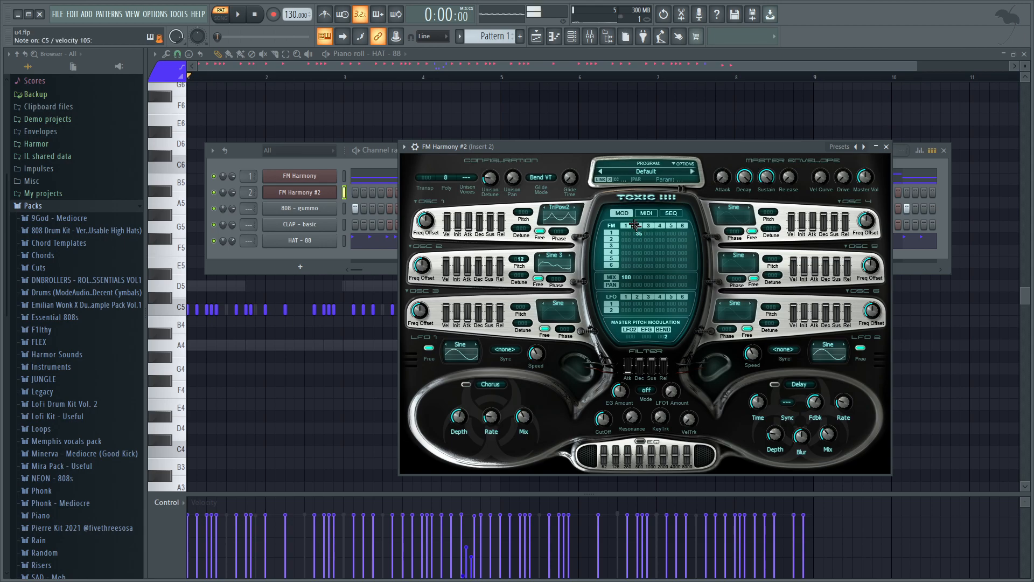
pyautogui.click(471, 180)
pyautogui.click(493, 217)
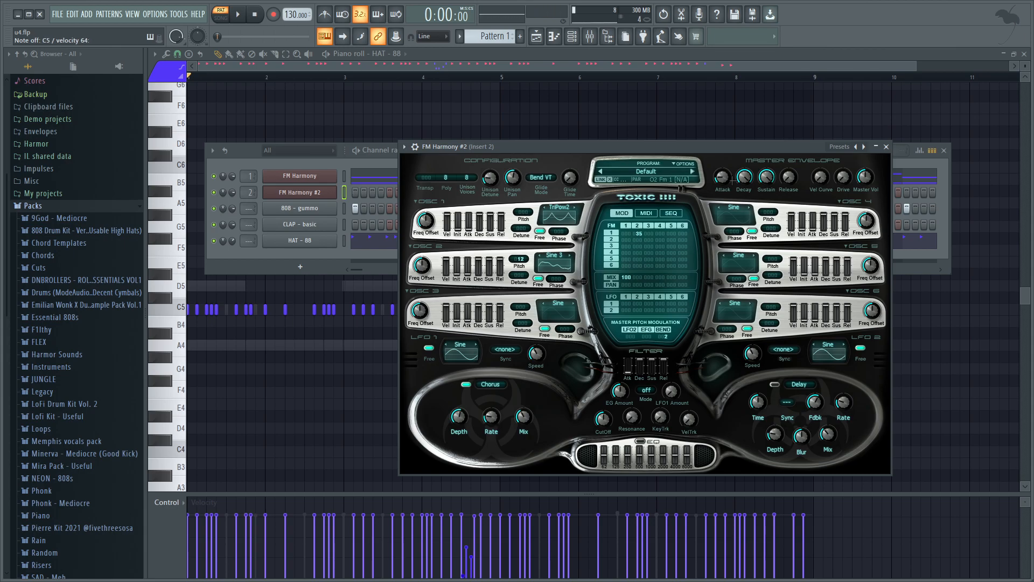
# Open the piano roll for FM Harmony #2 and place a D5 note at the start of bar 1
pyautogui.rightClick(323, 196)
pyautogui.click(356, 193)
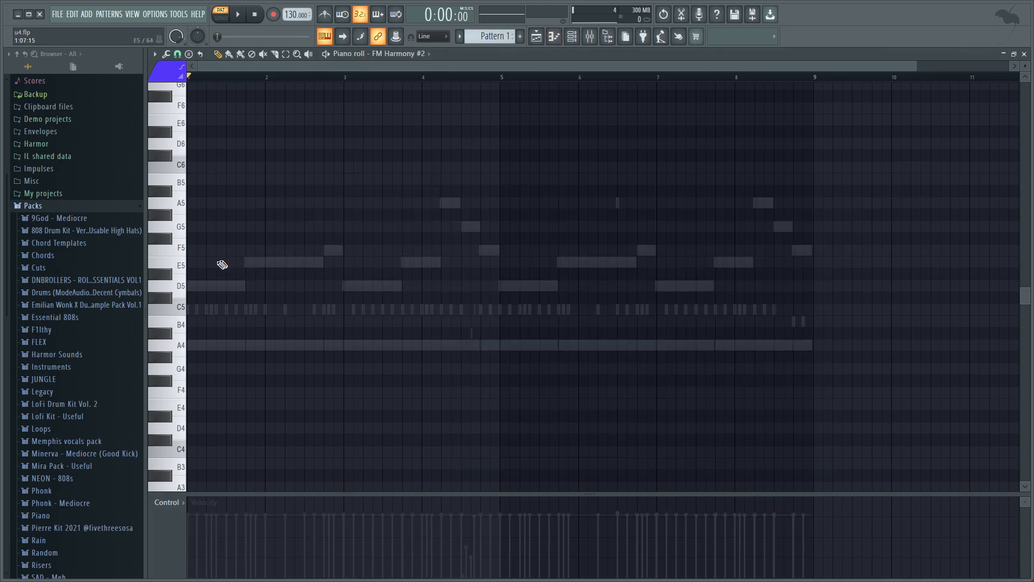
pyautogui.doubleClick(191, 286)
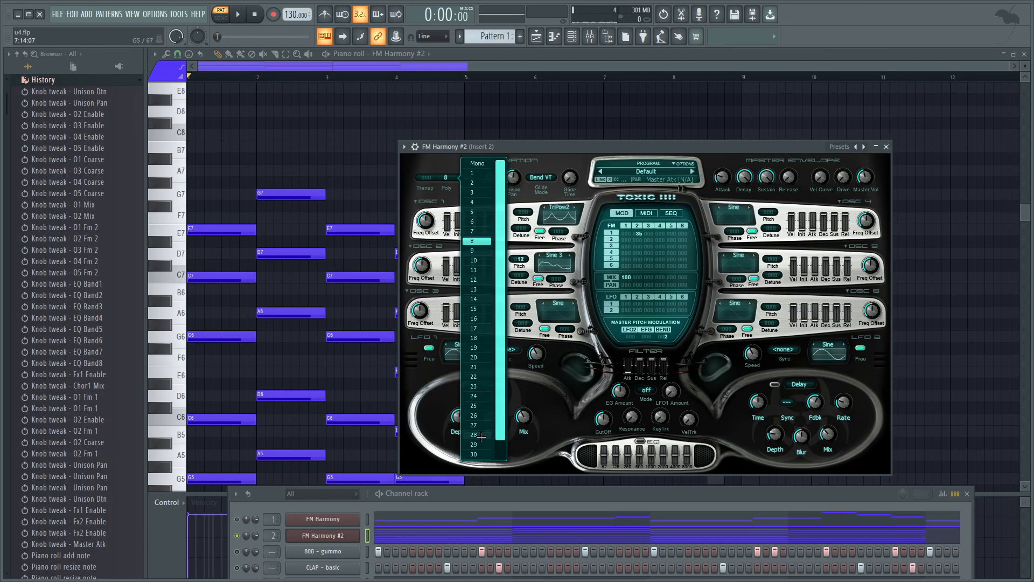
# Set the FM Harmony #2 polyphony to 30 and audition the chord pattern in the piano roll
pyautogui.click(475, 454)
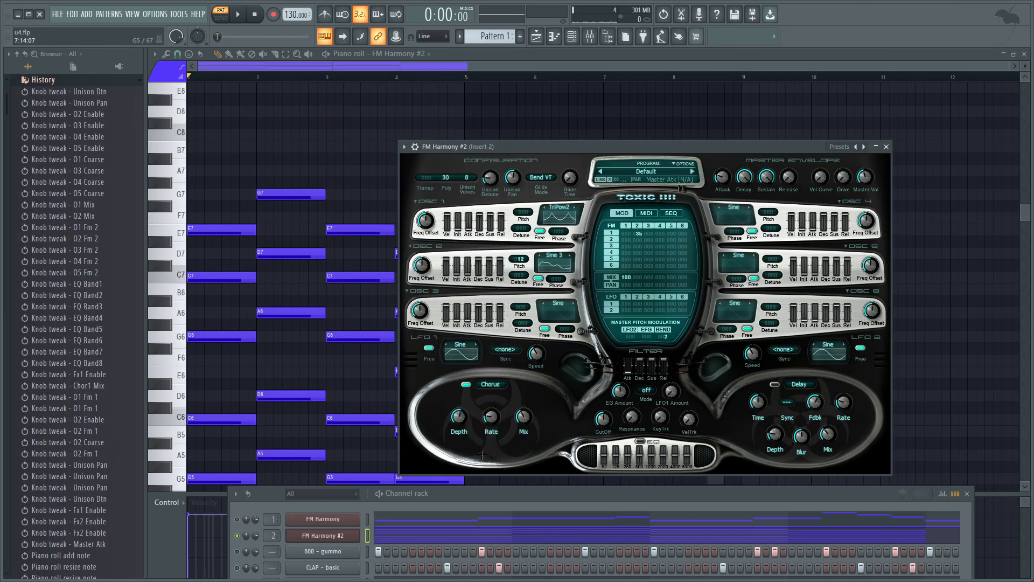
pyautogui.press('space')
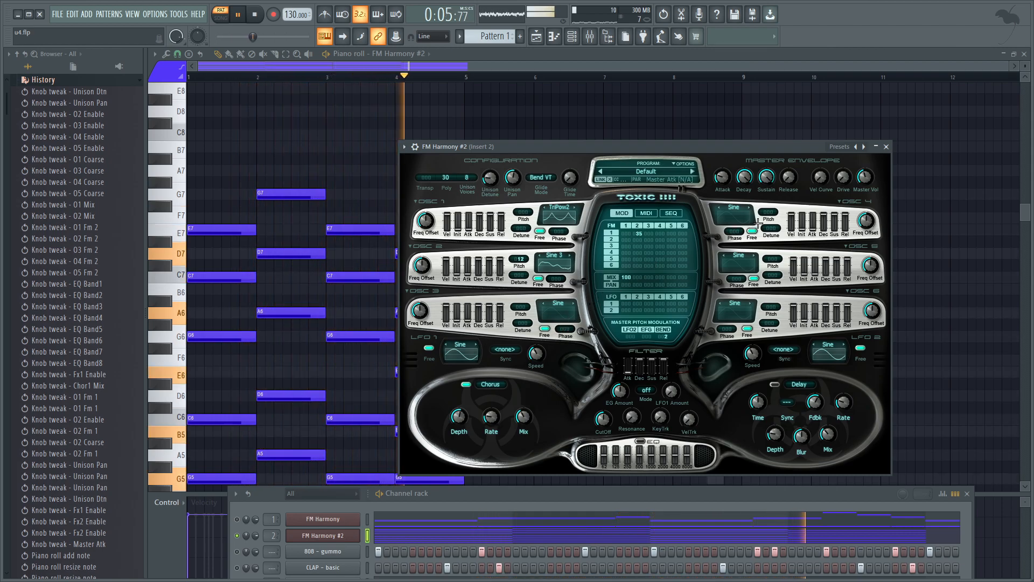
pyautogui.rightClick(586, 124)
pyautogui.press('space')
pyautogui.scroll(-4, 525, 181)
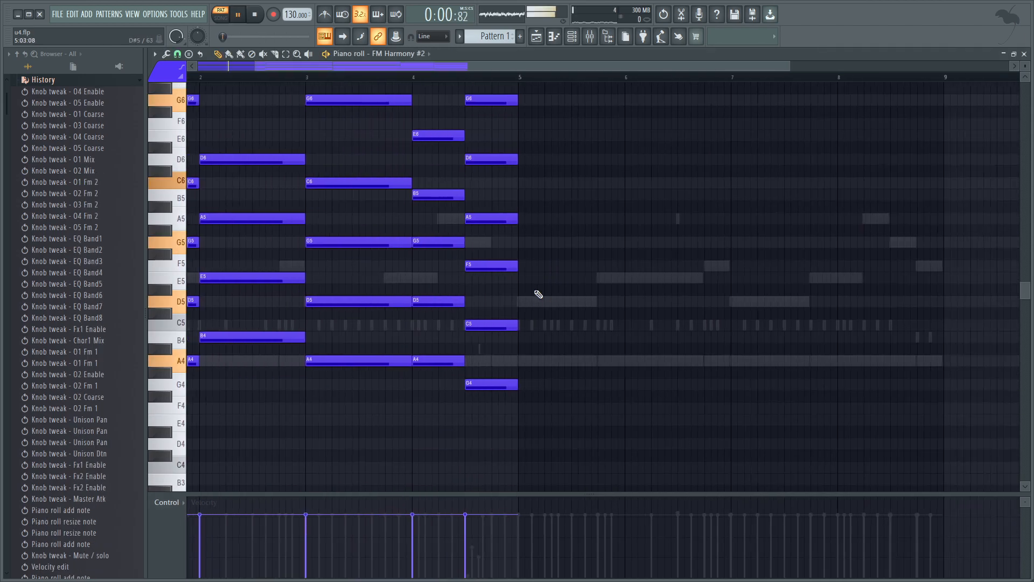
pyautogui.scroll(-2, 537, 296)
pyautogui.scroll(6, 538, 303)
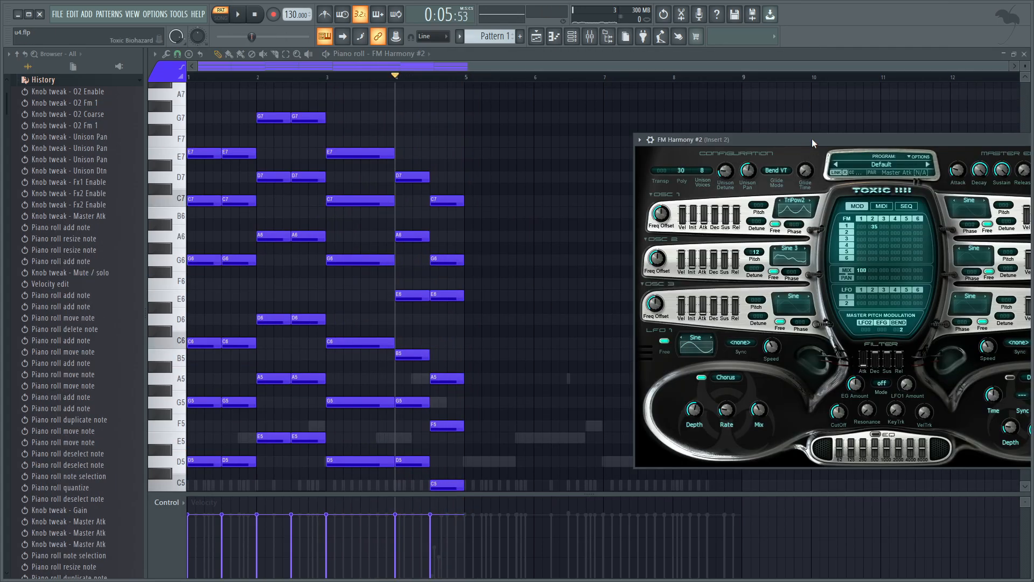
# Enable the built-in EQ of FM Harmony #2 and adjust its high-frequency bands while the pattern plays
pyautogui.moveTo(812, 138); pyautogui.dragTo(553, 95)
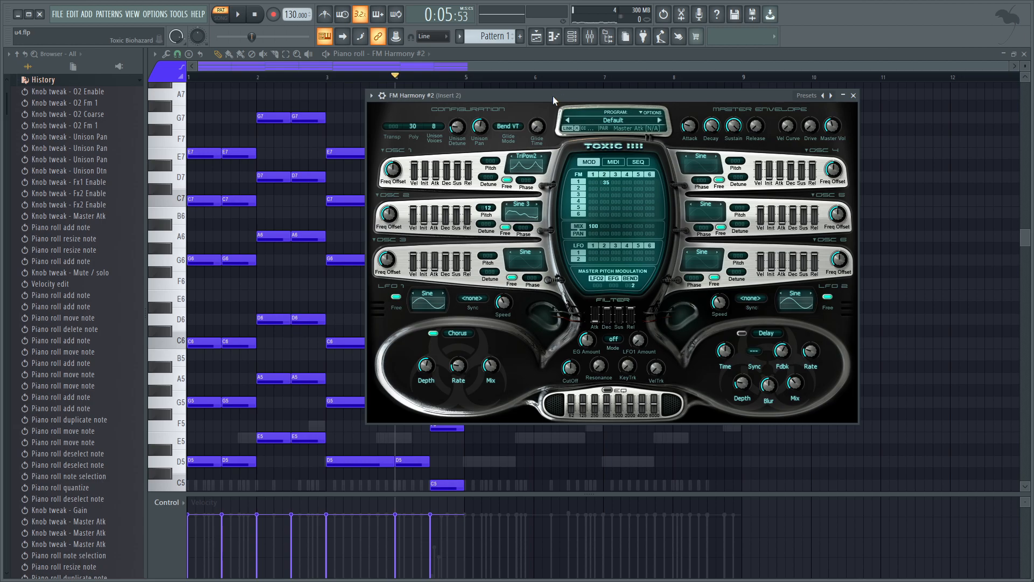
pyautogui.click(607, 390)
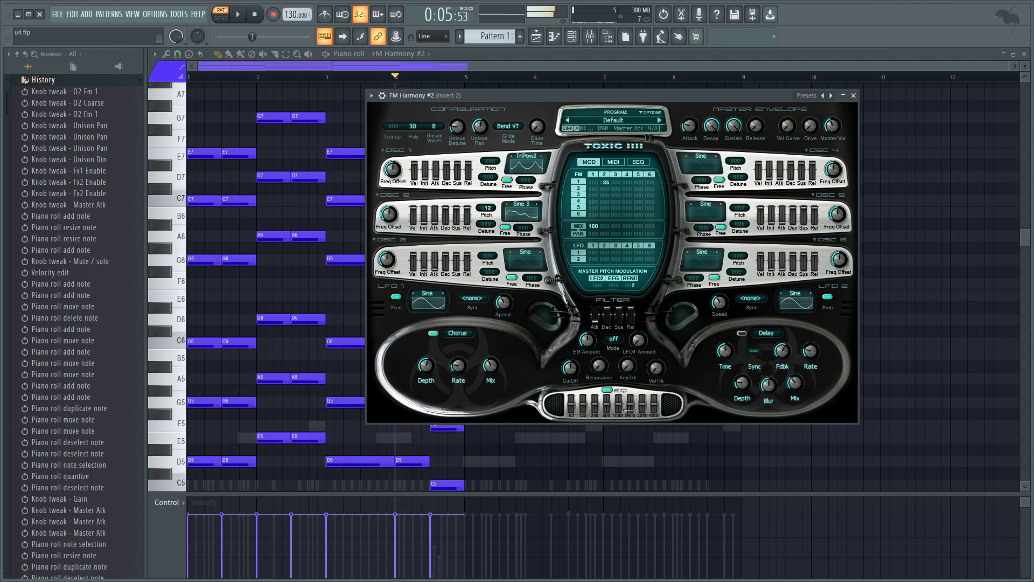
pyautogui.press('space')
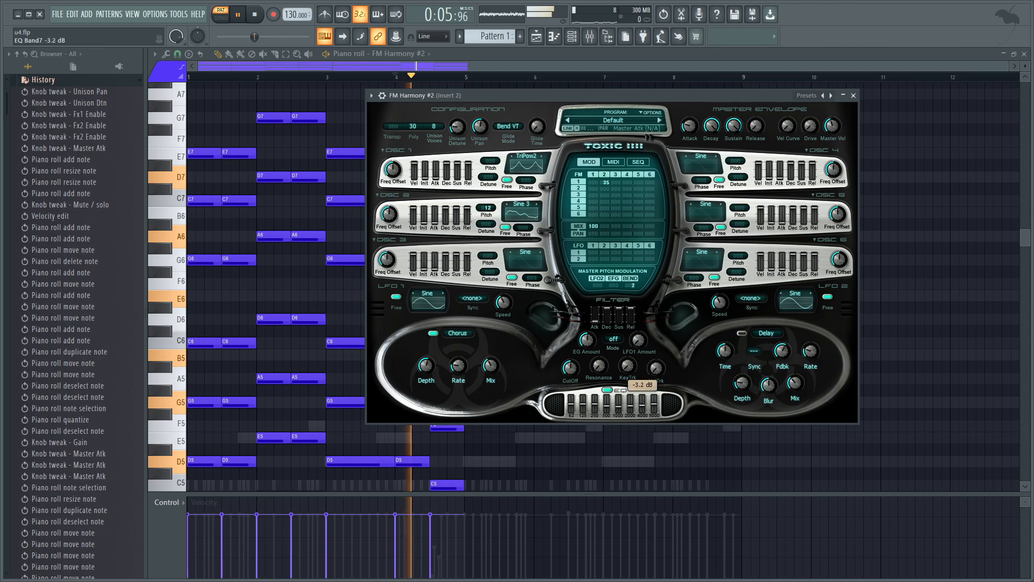
pyautogui.moveTo(650, 401); pyautogui.dragTo(649, 410)
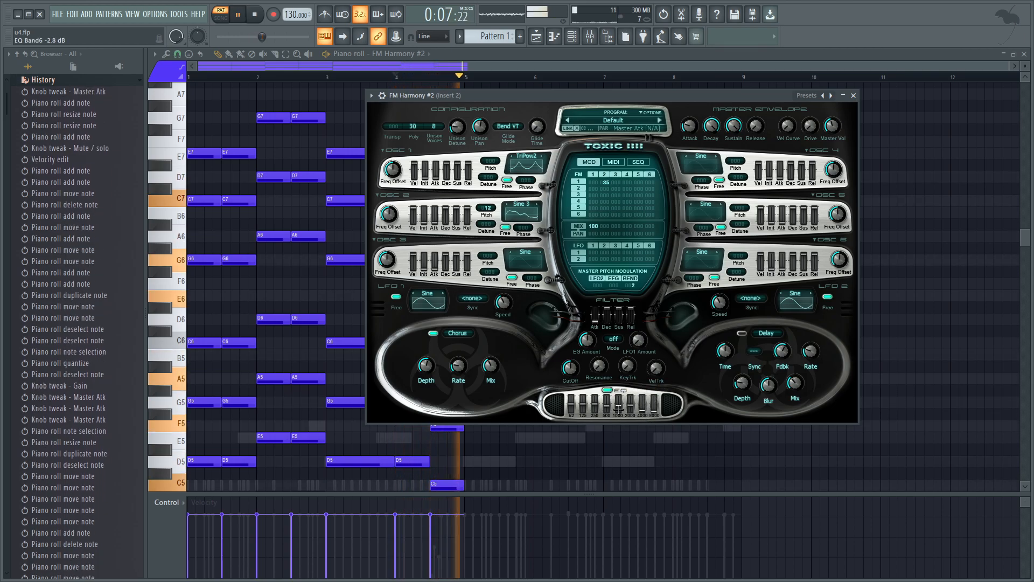
pyautogui.moveTo(628, 410); pyautogui.dragTo(628, 396)
# Load FabFilter Pro-Q 3 into effect slot 2 of Insert 2 and play the pattern to view its spectrum
pyautogui.press('F9')
pyautogui.press('space')
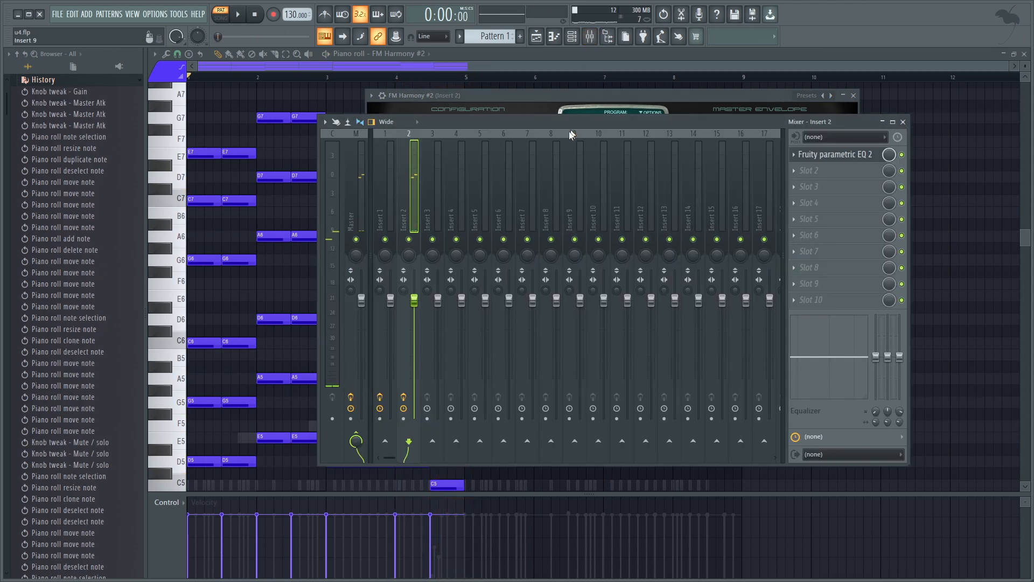
pyautogui.click(797, 170)
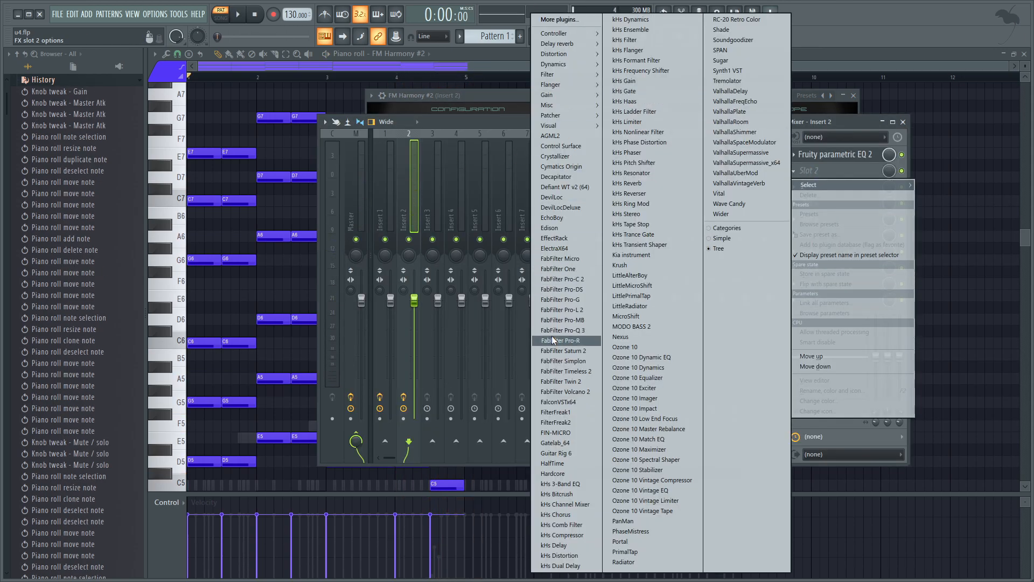
pyautogui.click(571, 330)
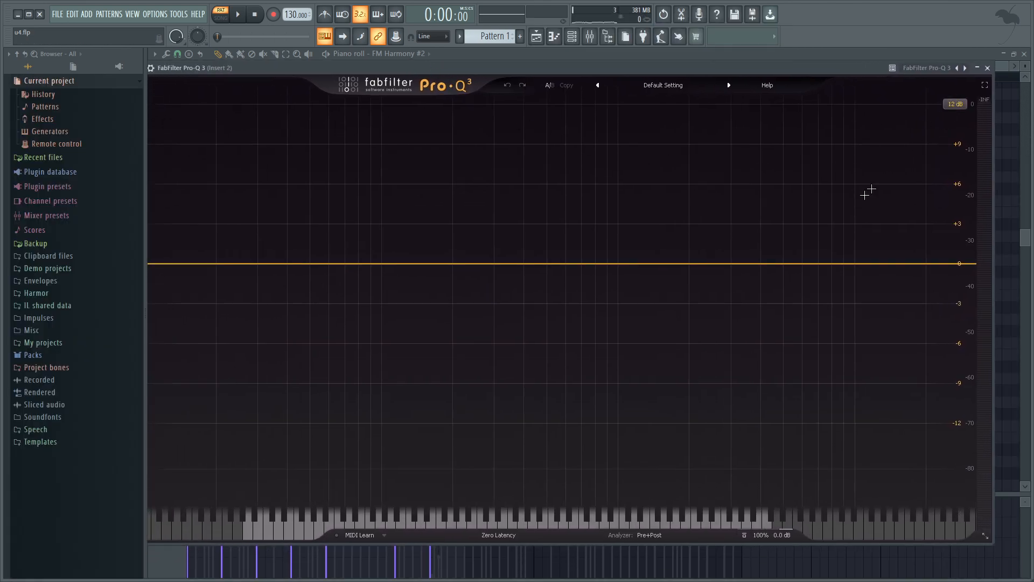
pyautogui.press('space')
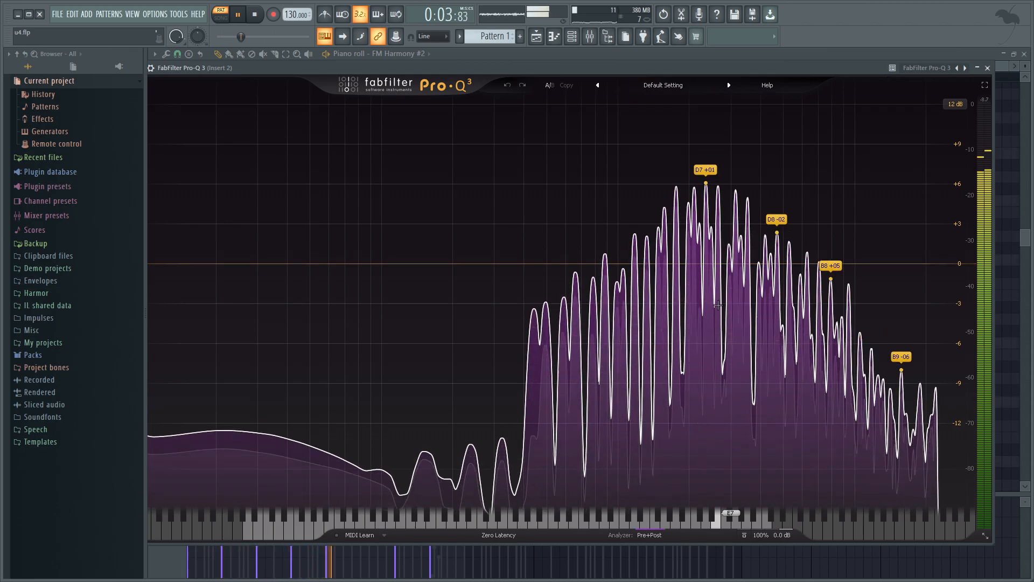
pyautogui.press('space')
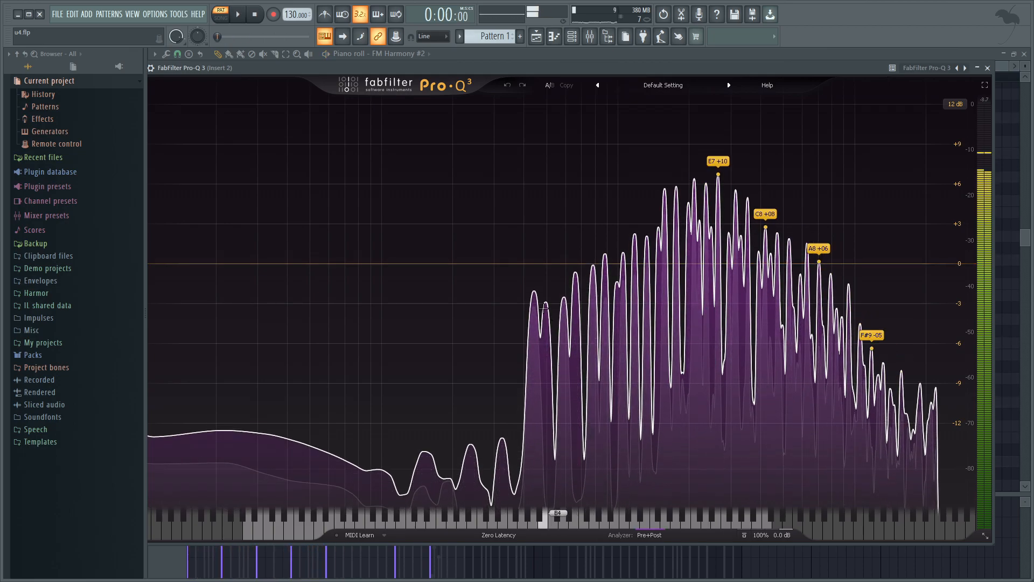
# Cut three narrow -30 dB bell notches at the low resonant peaks in Pro-Q 3, with band 3's Q at 40
pyautogui.moveTo(545, 302); pyautogui.dragTo(594, 426)
pyautogui.press('space')
pyautogui.moveTo(596, 350); pyautogui.dragTo(594, 423)
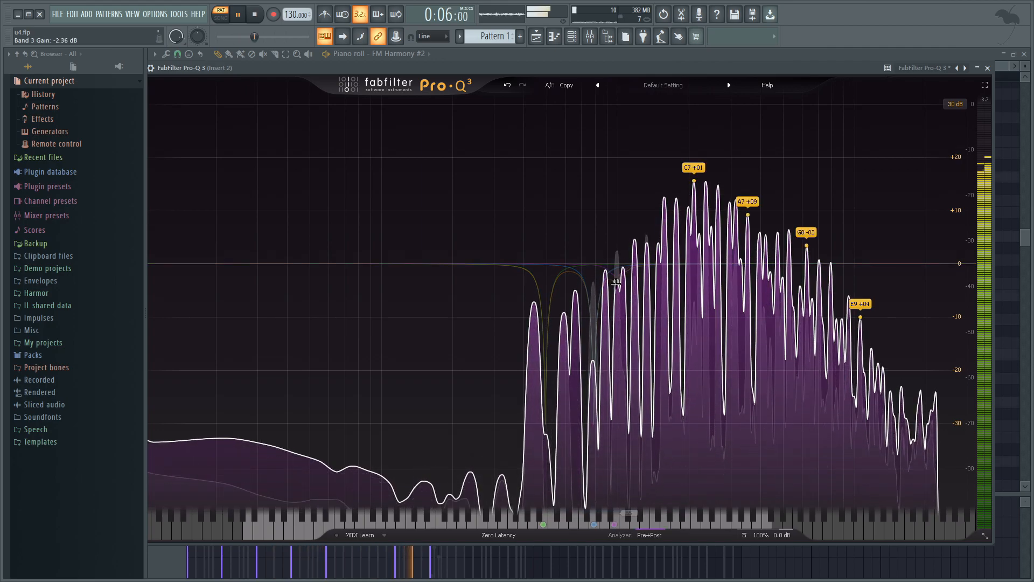
pyautogui.scroll(10, 617, 425)
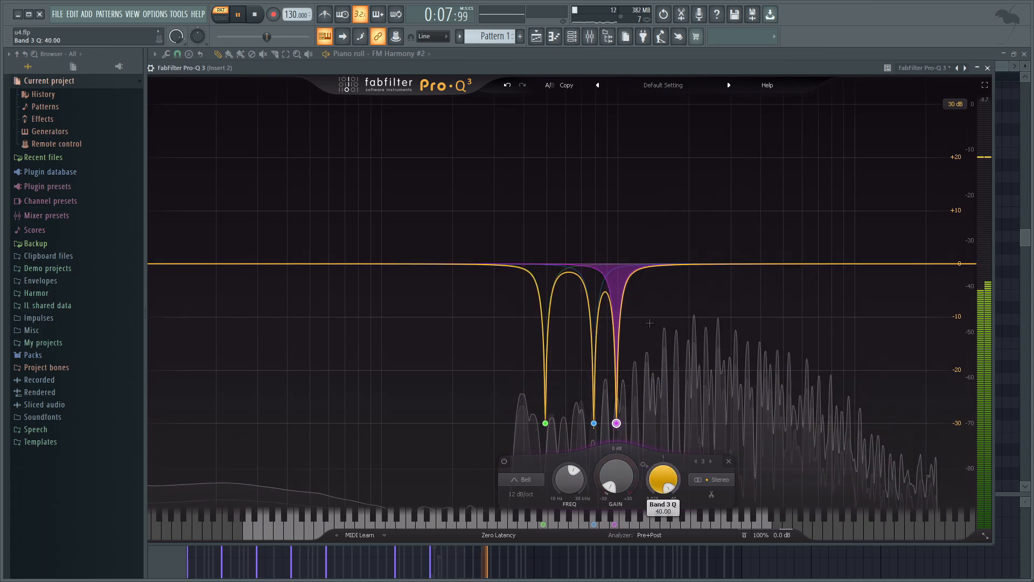
# Narrow the band 4 notch to Q 40 and set it to -30 dB at 1327.8 Hz during playback
pyautogui.press('space')
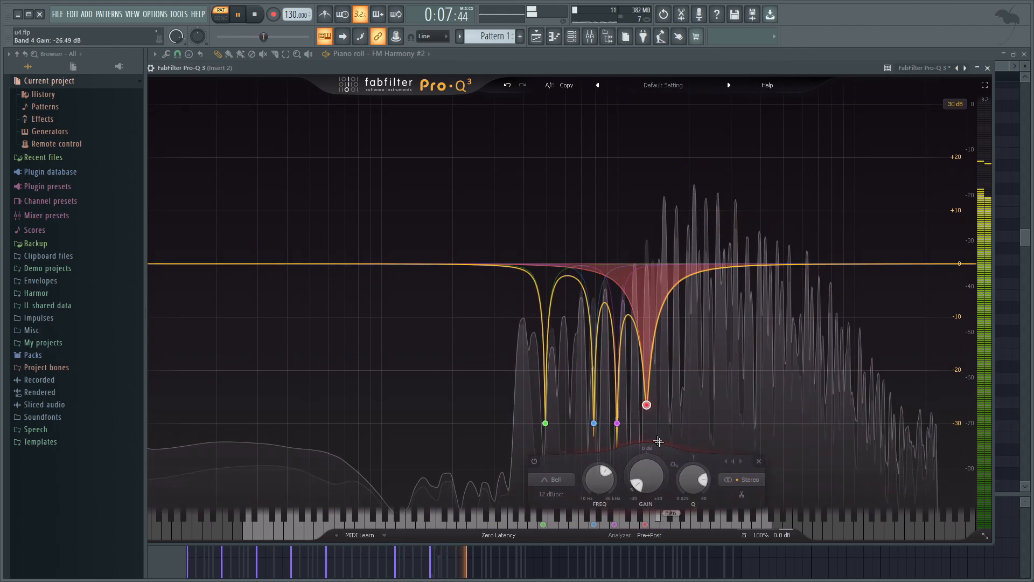
pyautogui.moveTo(692, 479); pyautogui.dragTo(693, 442)
pyautogui.press('space')
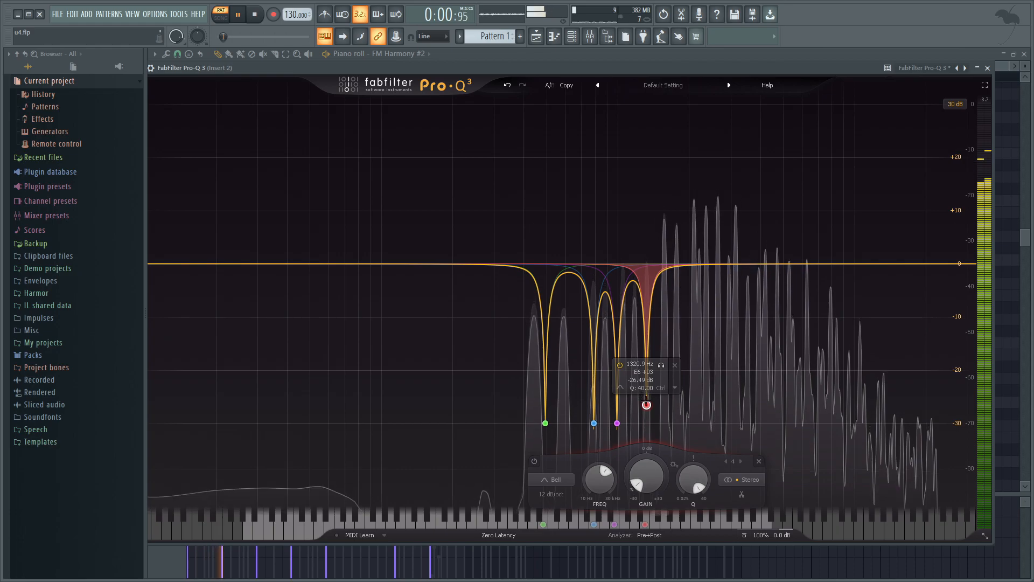
pyautogui.moveTo(646, 405); pyautogui.dragTo(647, 423)
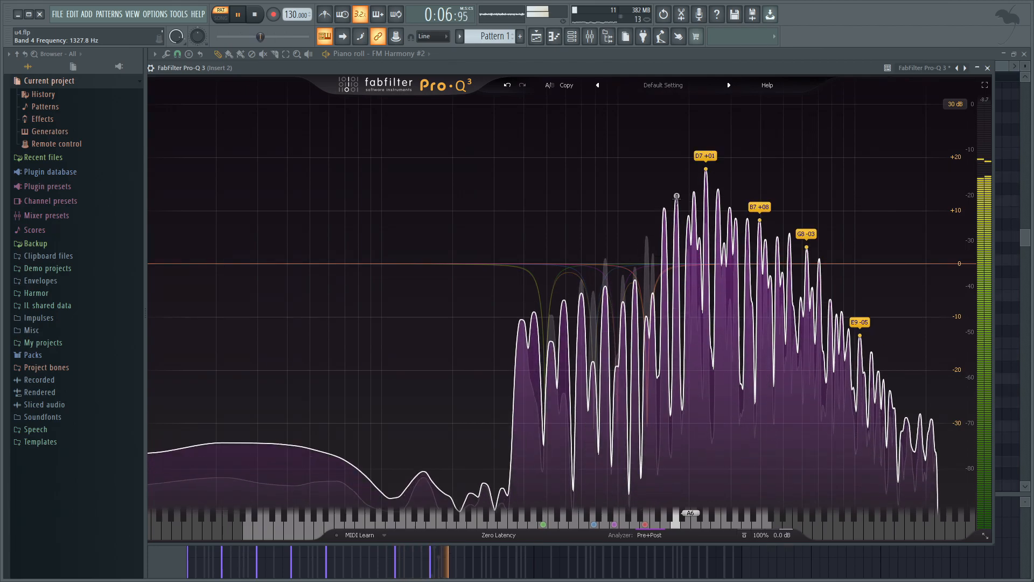
pyautogui.press('space')
# Leave the equalizer and bring back the FM Harmony #2 piano roll
pyautogui.press('F6')
pyautogui.press('Tab')
pyautogui.press('Tab')
pyautogui.press('Tab')
pyautogui.press('Tab')
pyautogui.press('Tab')
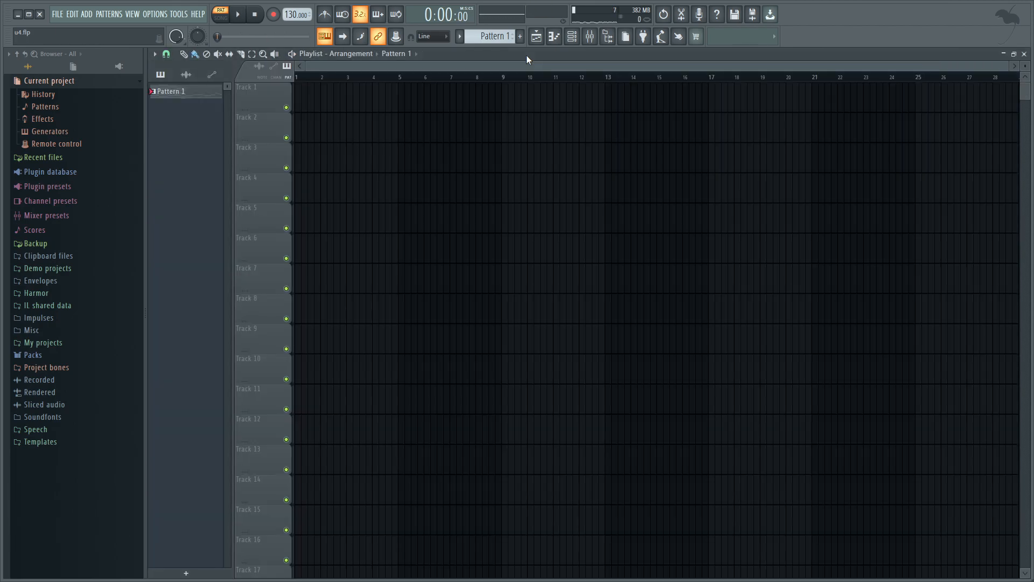
pyautogui.click(538, 39)
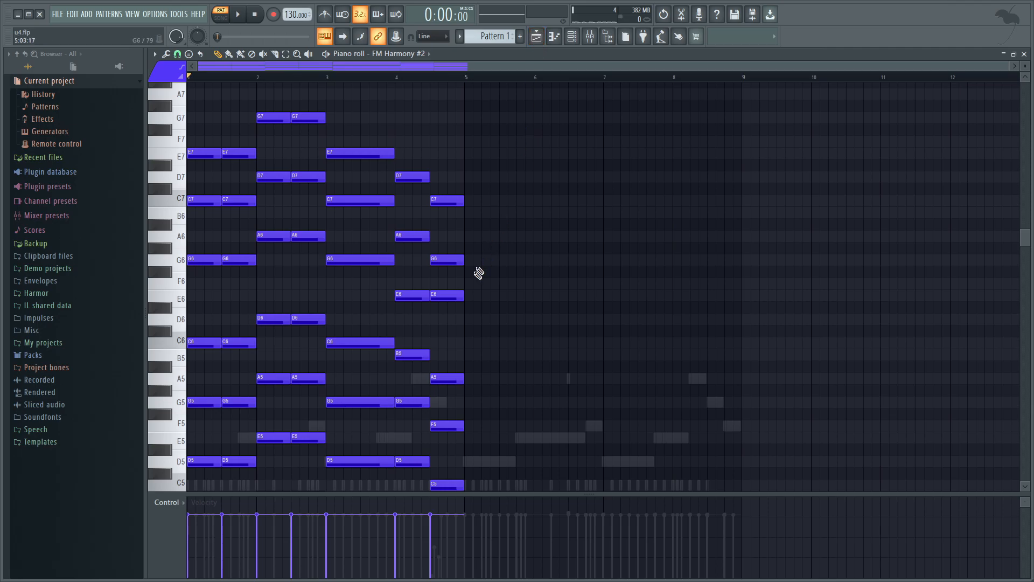
# Select the time range of bars 1 to 4 with the chords in the FM Harmony #2 piano roll and start playback
pyautogui.scroll(5, 427, 358)
pyautogui.moveTo(458, 79); pyautogui.dragTo(188, 80)
pyautogui.press('space')
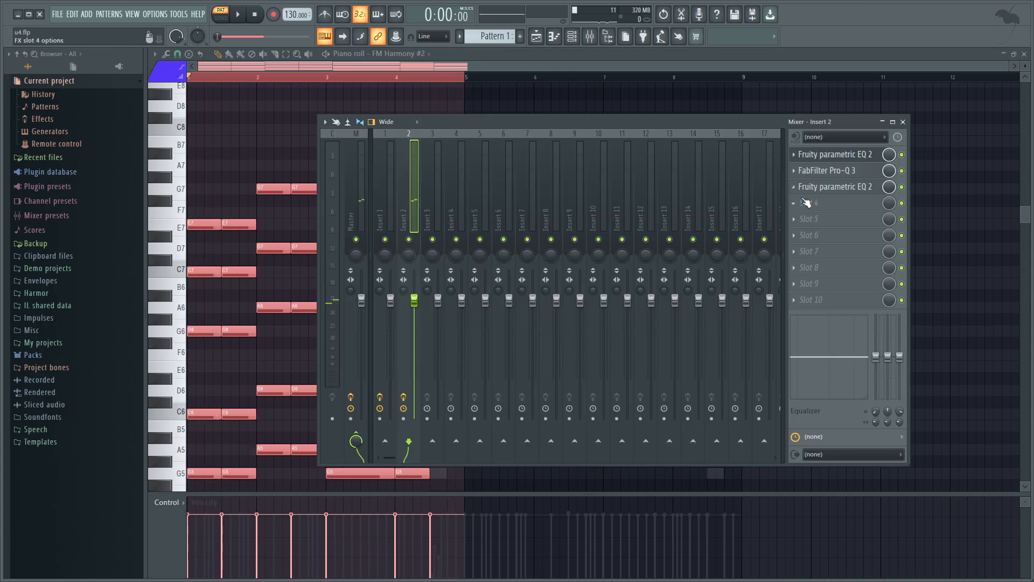
# Load ValhallaSpaceModulator into effect slot 4 of Insert 2, choose its DeepChorus preset during playback, and close the plugin
pyautogui.click(796, 202)
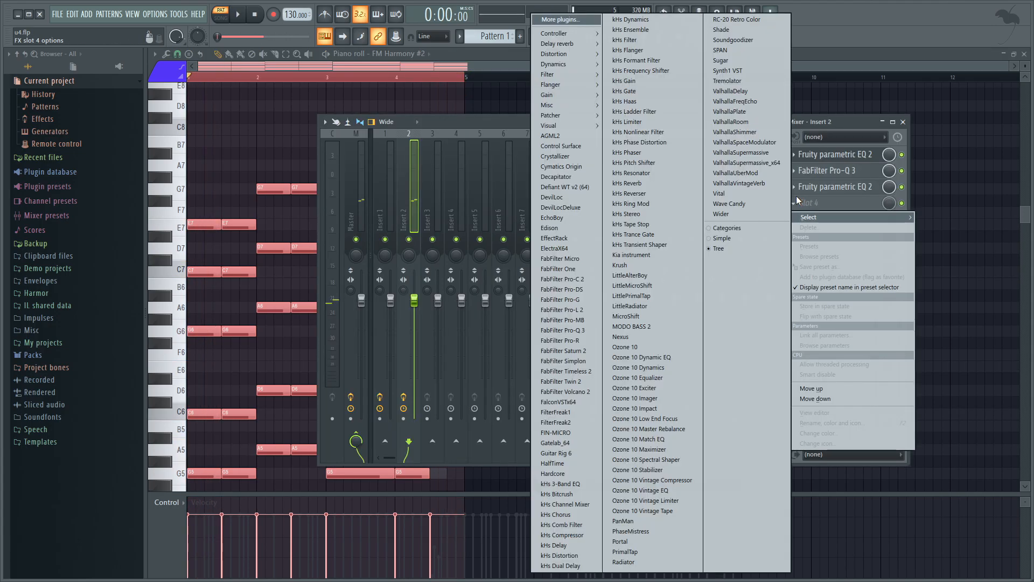
pyautogui.click(746, 142)
pyautogui.press('space')
pyautogui.click(403, 226)
pyautogui.click(402, 226)
pyautogui.click(403, 225)
pyautogui.click(402, 225)
pyautogui.click(403, 225)
pyautogui.click(402, 225)
pyautogui.click(403, 225)
pyautogui.click(403, 225)
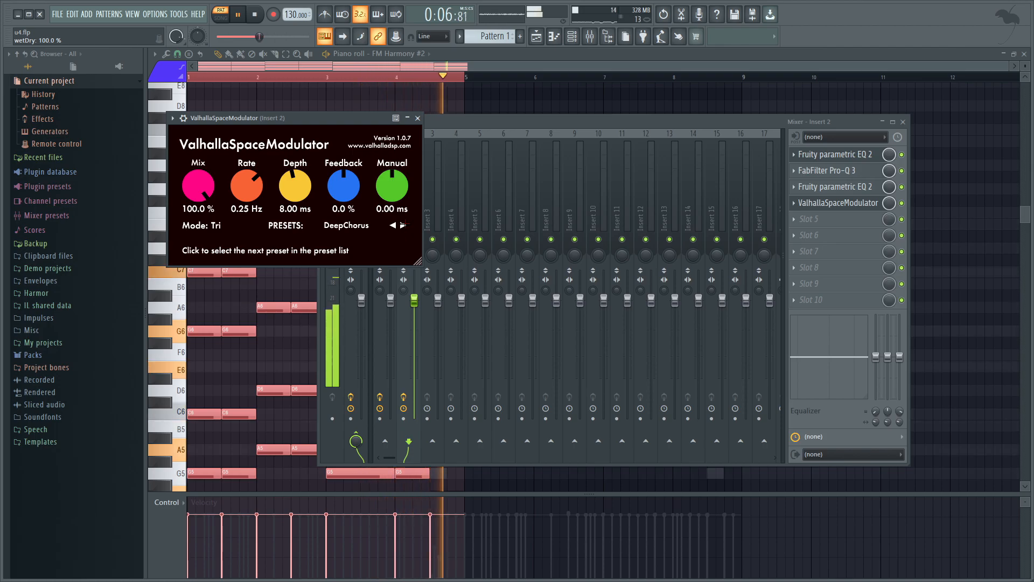
pyautogui.click(419, 119)
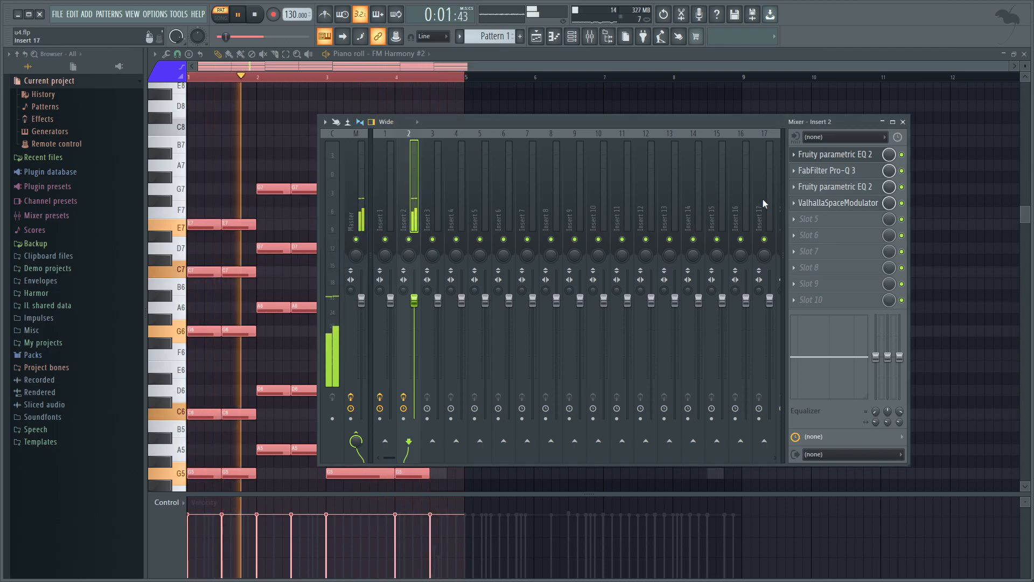
# Load ValhallaVintageVerb into slot 5 with predelay 0.00 ms, decay 1.08 s, BassFreq 3540 Hz and BassMult 4.00 X
pyautogui.click(809, 219)
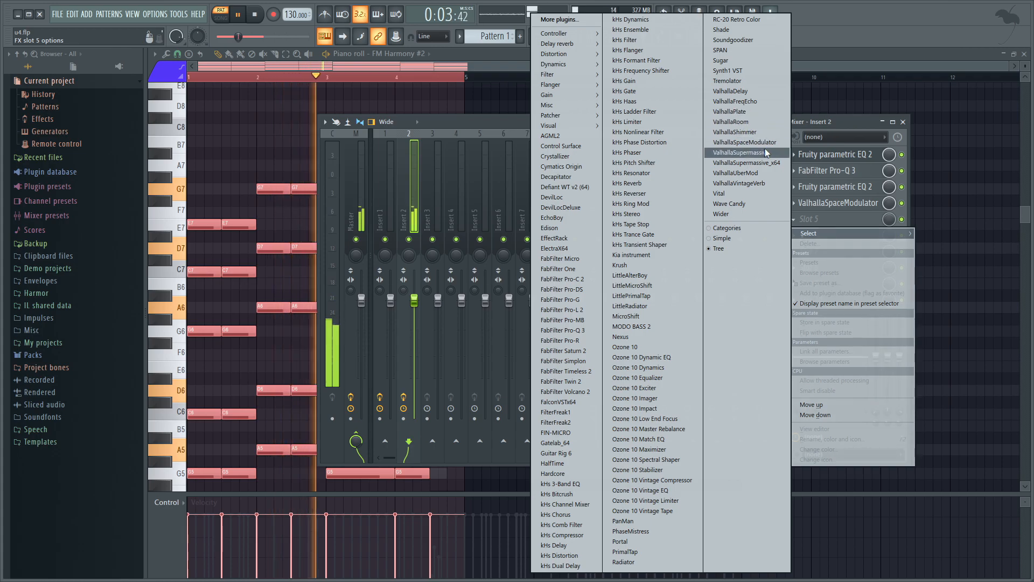
pyautogui.click(738, 183)
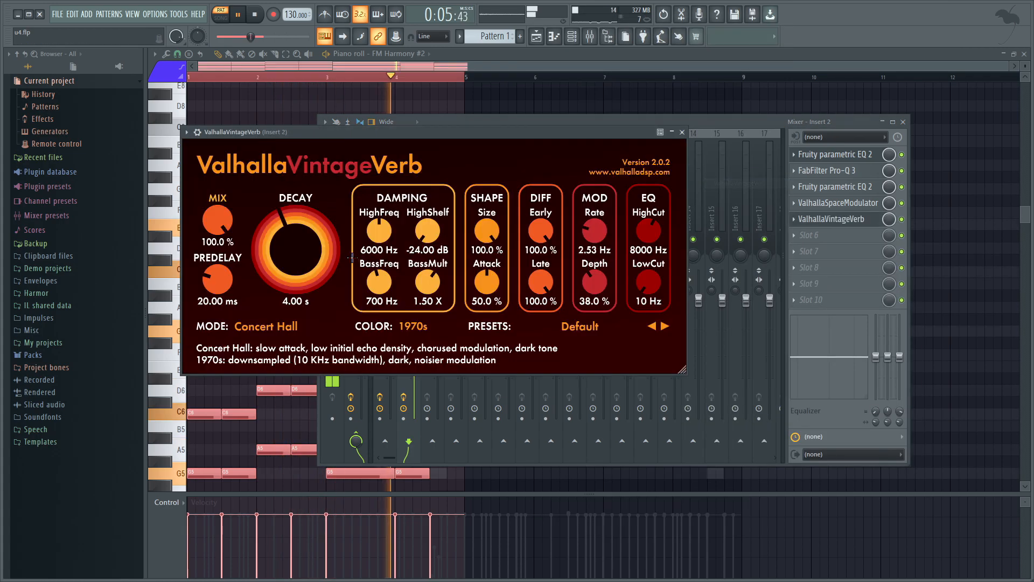
pyautogui.moveTo(217, 279); pyautogui.dragTo(217, 303)
pyautogui.moveTo(291, 246); pyautogui.dragTo(294, 277)
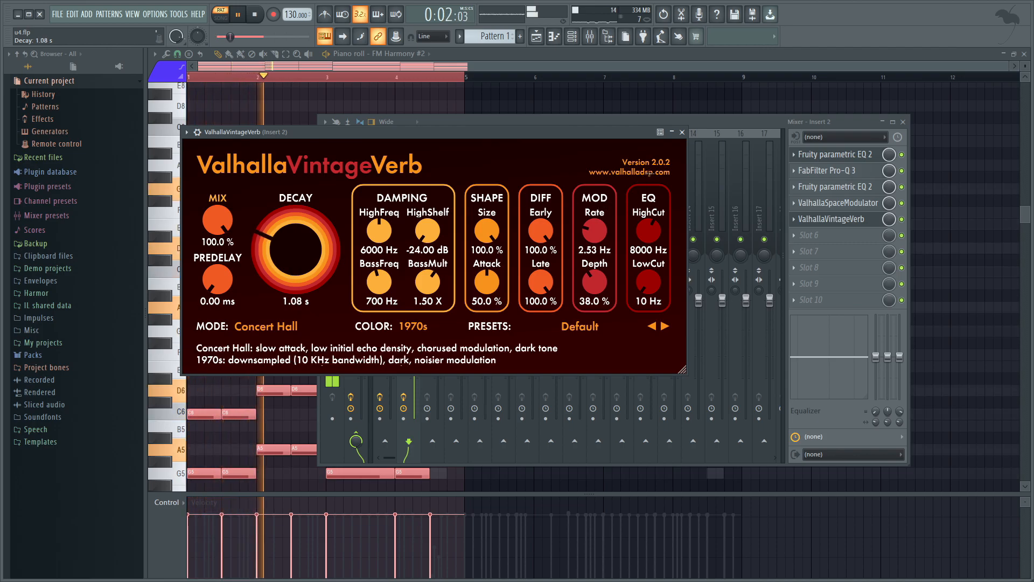
pyautogui.moveTo(380, 281); pyautogui.dragTo(389, 237)
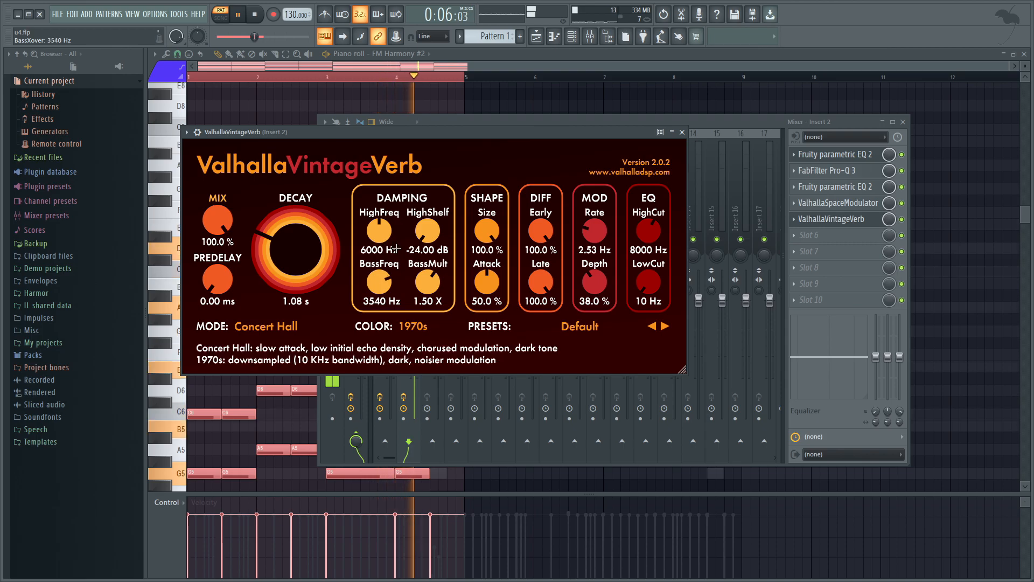
pyautogui.moveTo(427, 281); pyautogui.dragTo(438, 213)
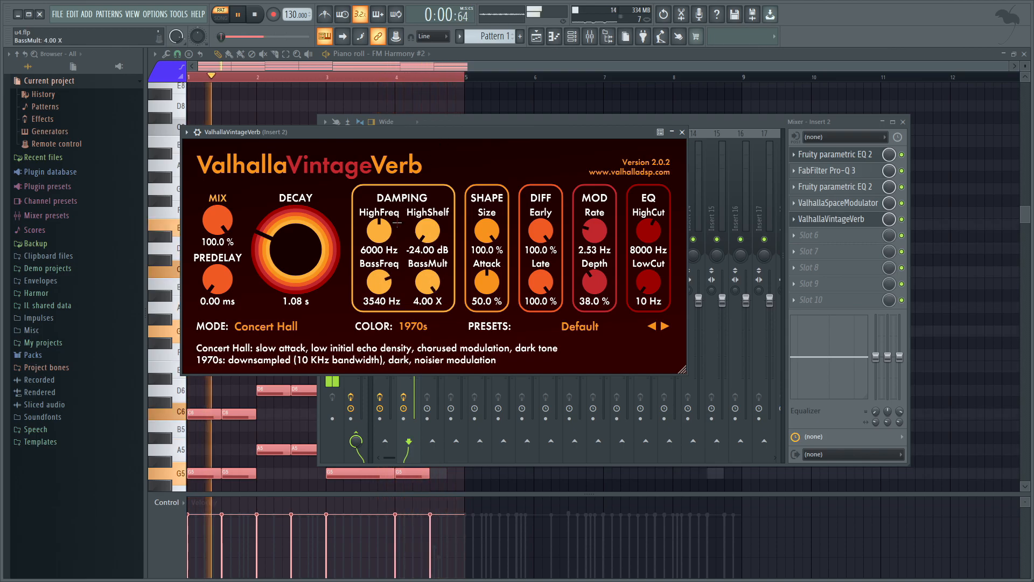
# Load FabFilter Pro-Q 3 into slot 6 of Insert 2 and pull down the loudest upper resonant peaks with bell cuts
pyautogui.click(553, 329)
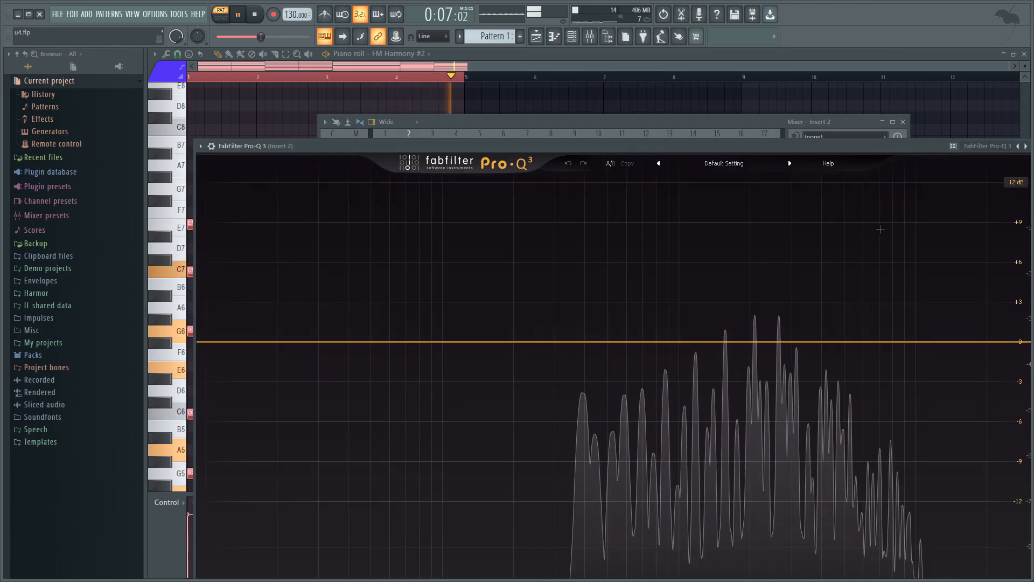
pyautogui.moveTo(755, 308)
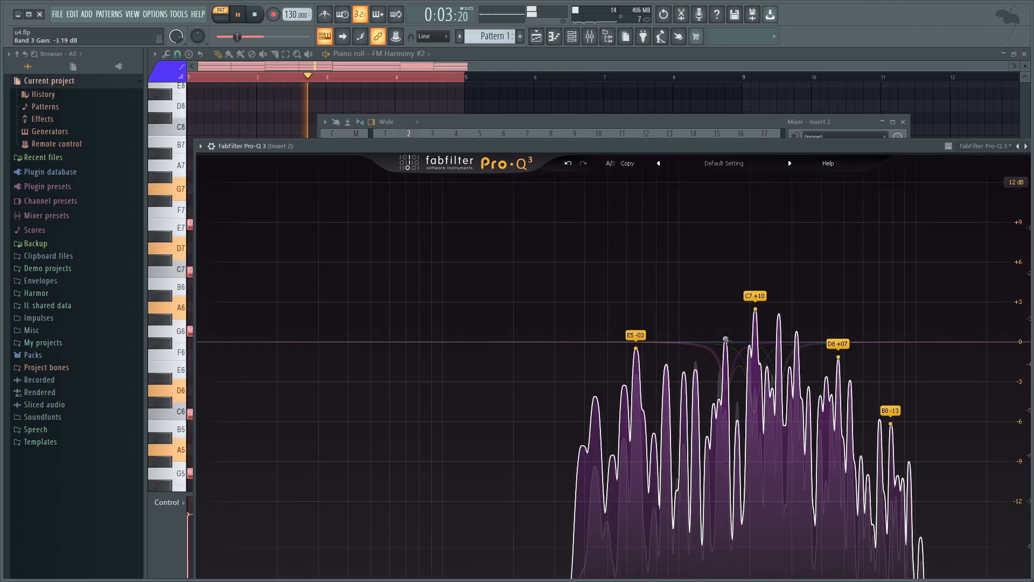
pyautogui.moveTo(726, 339); pyautogui.dragTo(727, 386)
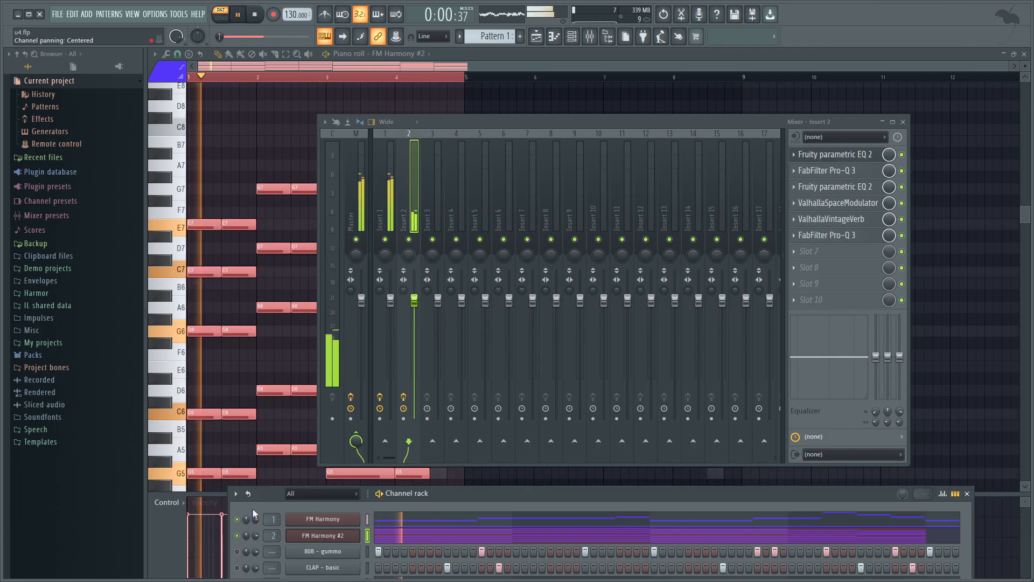
# Lower the FM Harmony channel's volume to 73%, mute that channel, and stop playback
pyautogui.moveTo(257, 521); pyautogui.dragTo(257, 553)
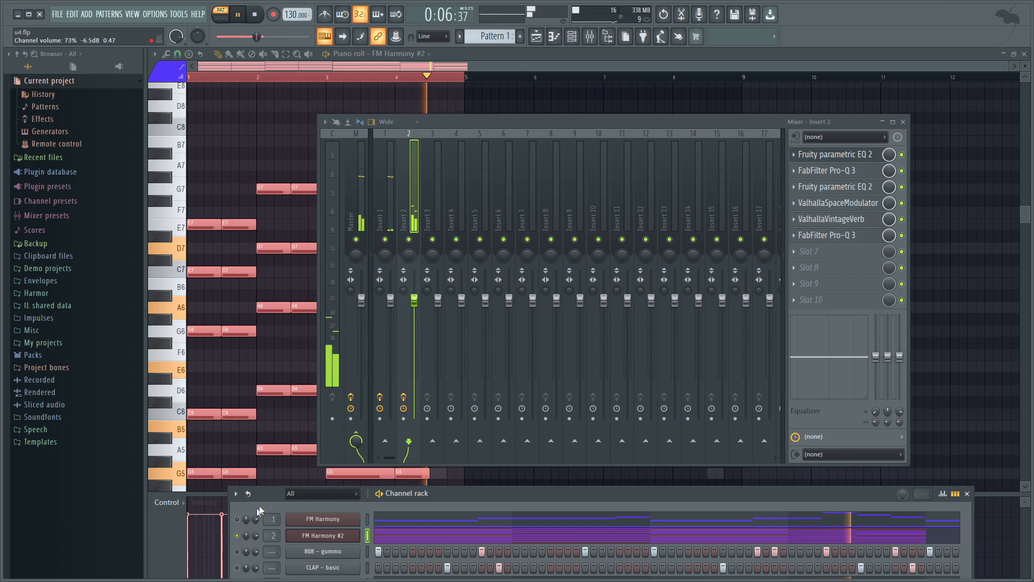
pyautogui.press('space')
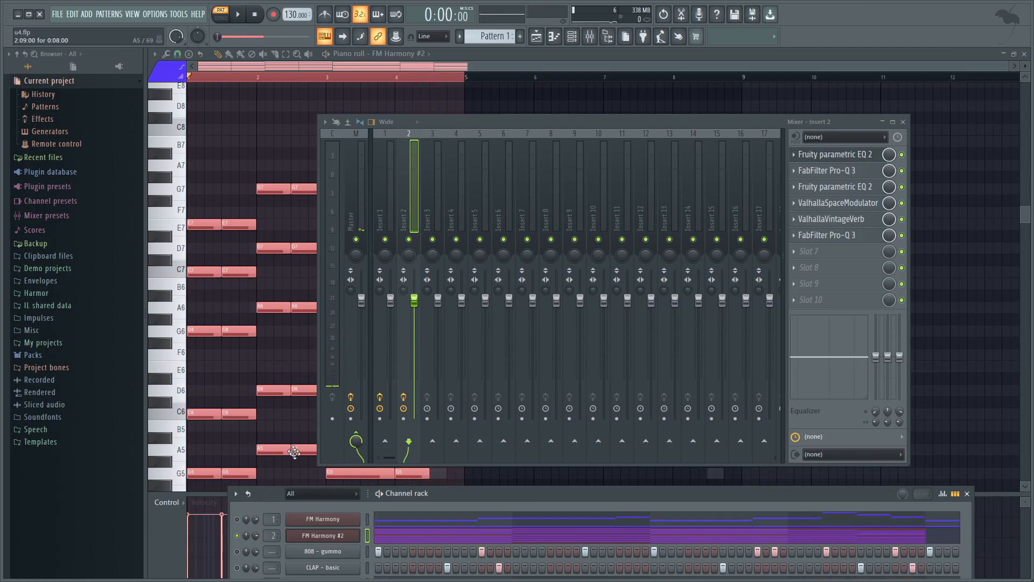
# Load kHs Gain into effect slot 7 of Insert 2 and boost its gain during playback
pyautogui.click(843, 250)
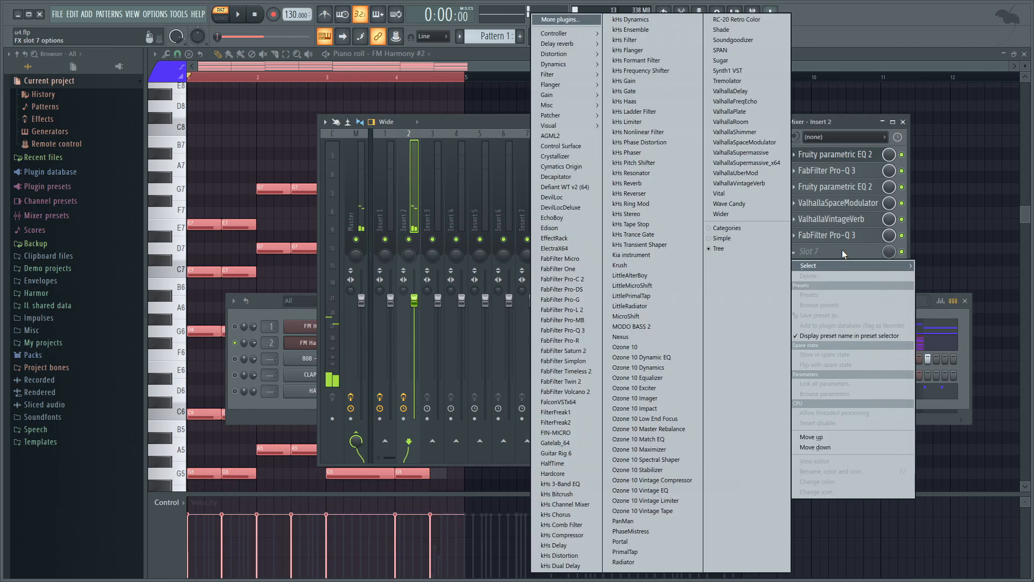
pyautogui.click(628, 81)
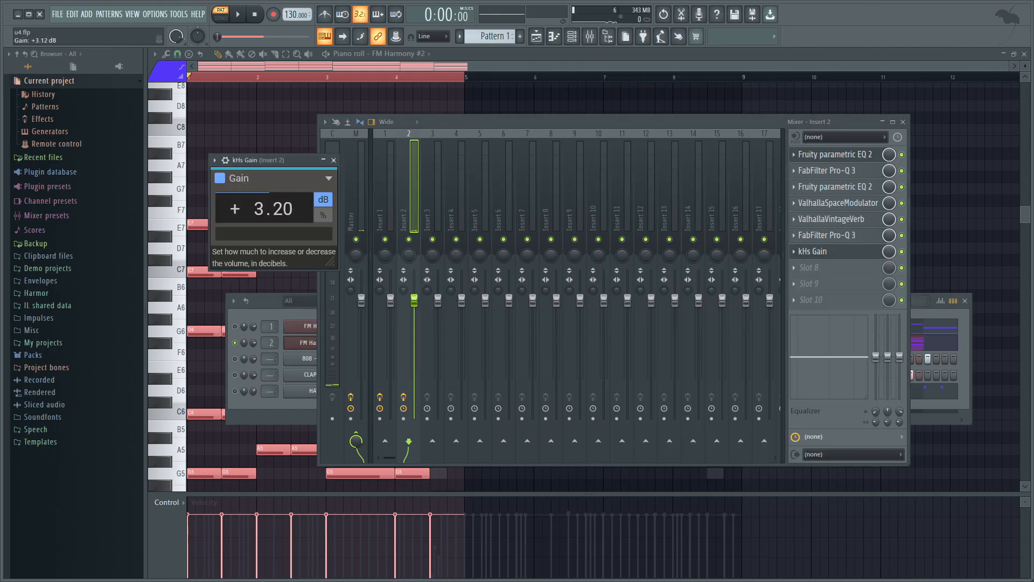
pyautogui.press('space')
pyautogui.moveTo(272, 208); pyautogui.dragTo(272, 198)
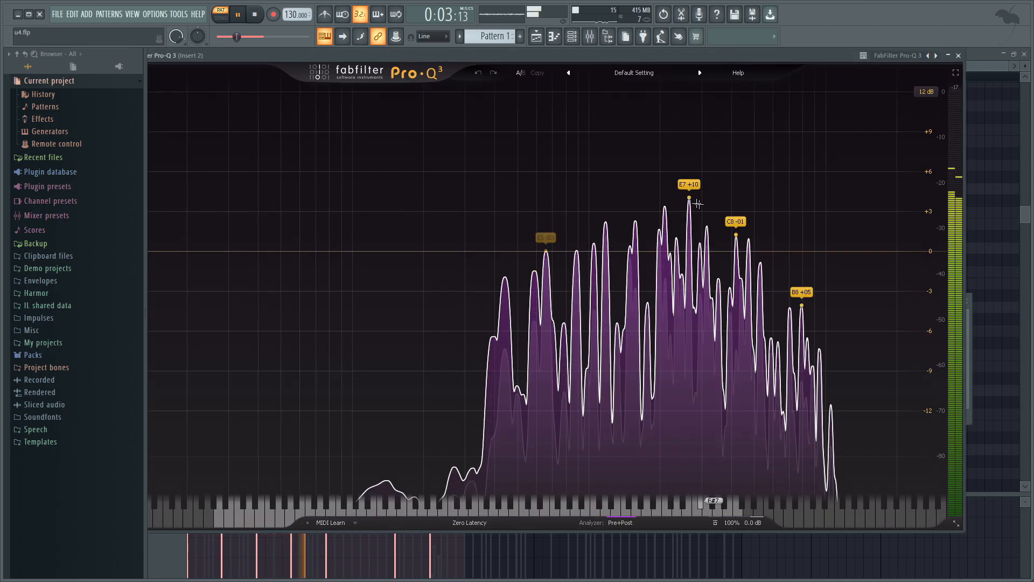
# Add FabFilter Pro-Q 3 in slot 8, cut three resonant peaks with bells, band 2 at -5.20 dB, and close it
pyautogui.moveTo(689, 199); pyautogui.dragTo(689, 231)
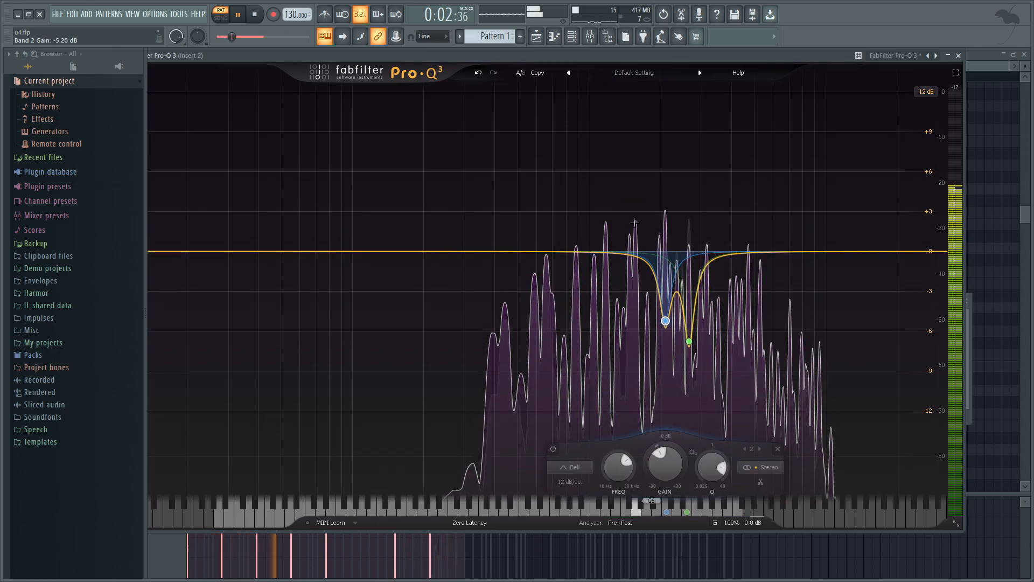
pyautogui.press('space')
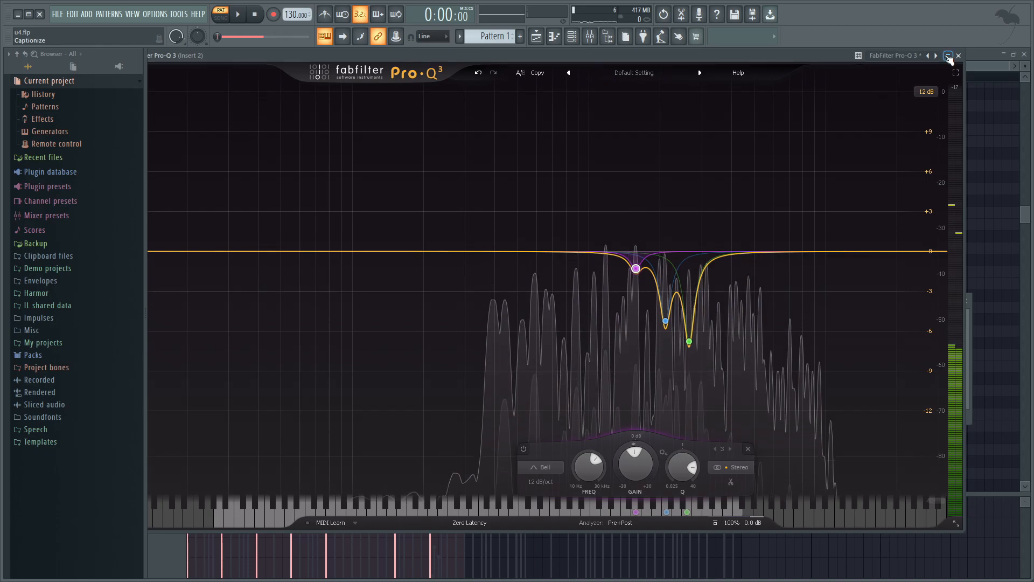
pyautogui.click(958, 56)
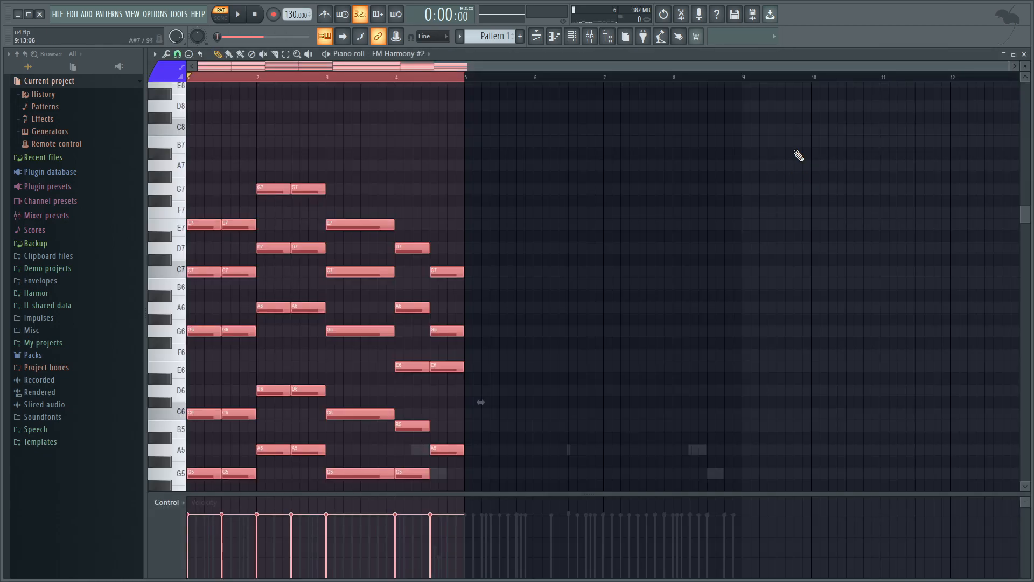
# Load another FabFilter Pro-Q 3 into slot 9 of Insert 2 and play the pattern to view its spectrum
pyautogui.press('F6')
pyautogui.press('F9')
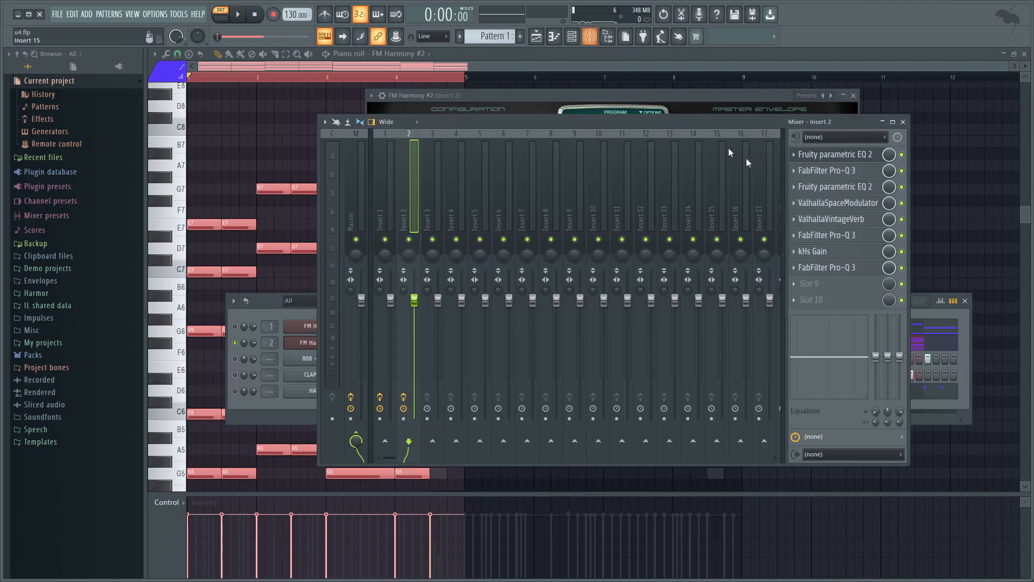
pyautogui.click(828, 289)
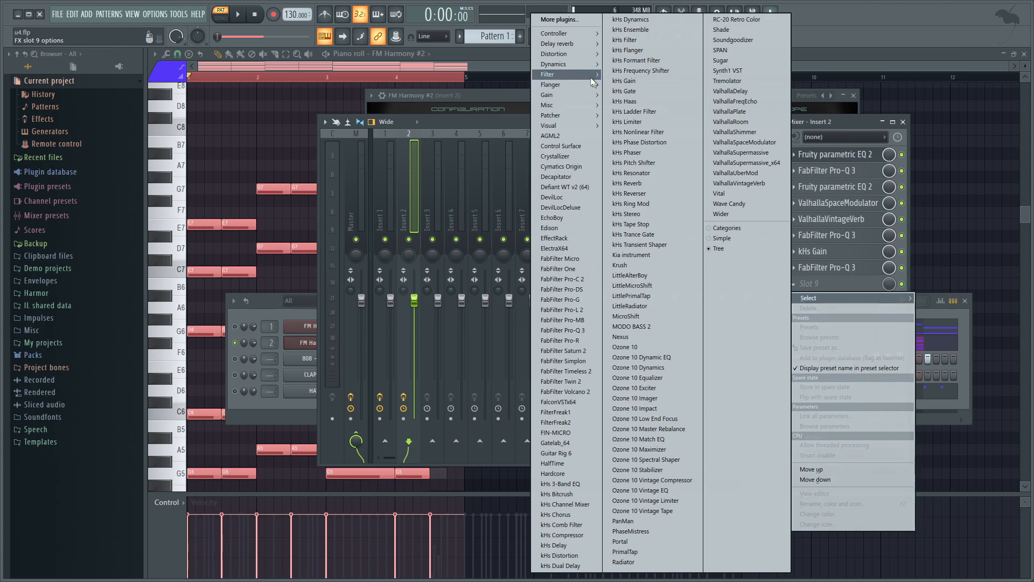
pyautogui.click(592, 330)
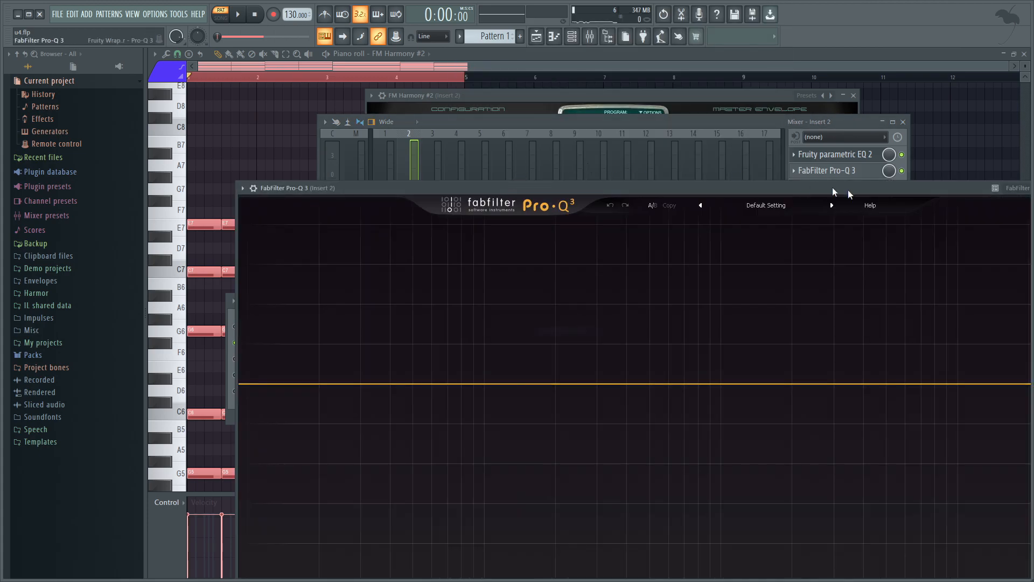
pyautogui.moveTo(848, 190); pyautogui.dragTo(741, 90)
pyautogui.press('space')
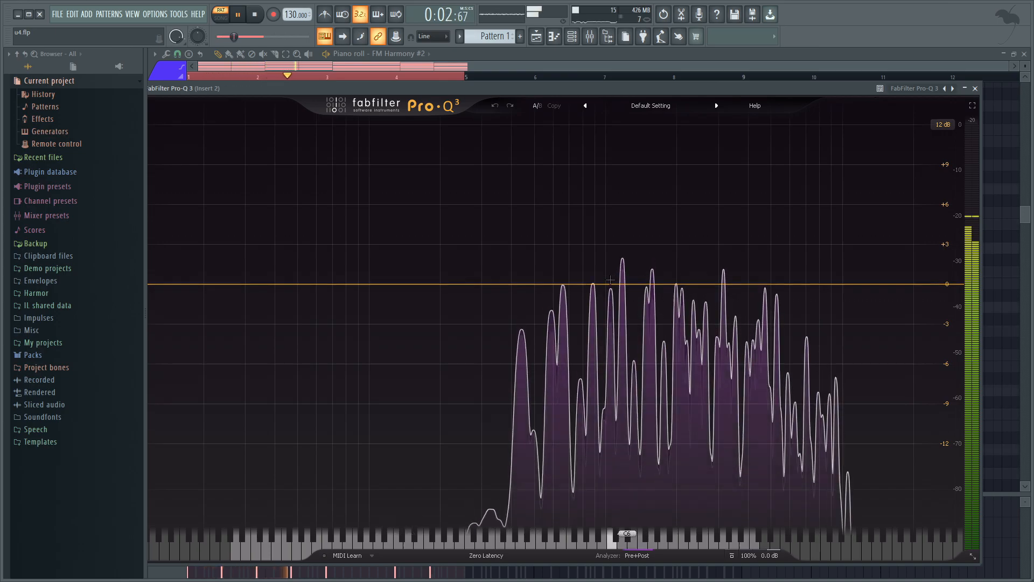
# Boost a bell around C6 with a Q of about 3, and cut a strong upper peak with band 3 at about -17.6 dB
pyautogui.moveTo(611, 284); pyautogui.dragTo(609, 220)
pyautogui.rightClick(610, 219)
pyautogui.moveTo(659, 496); pyautogui.dragTo(661, 464)
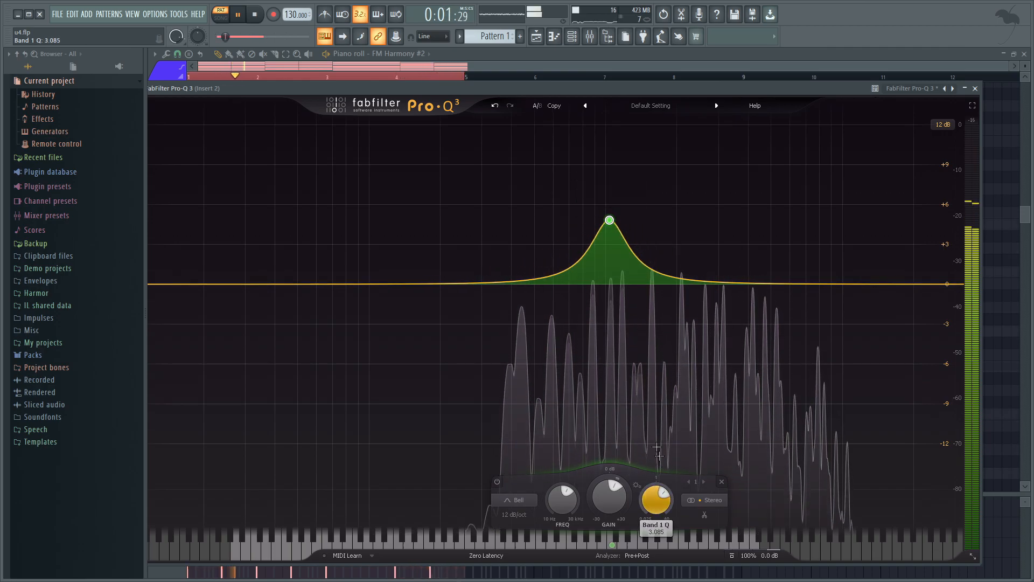
pyautogui.moveTo(609, 220); pyautogui.dragTo(609, 191)
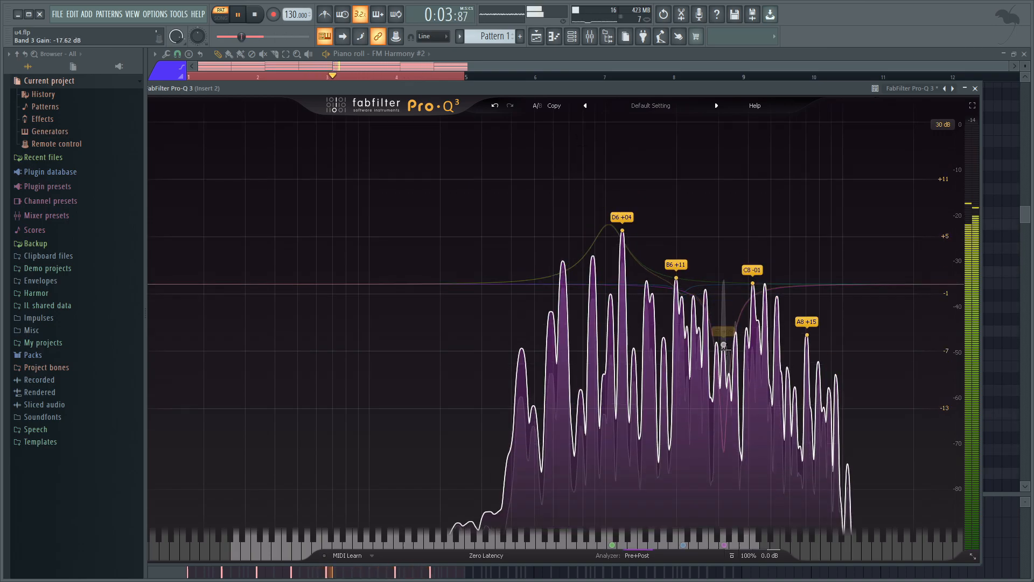
pyautogui.moveTo(726, 350); pyautogui.dragTo(725, 348)
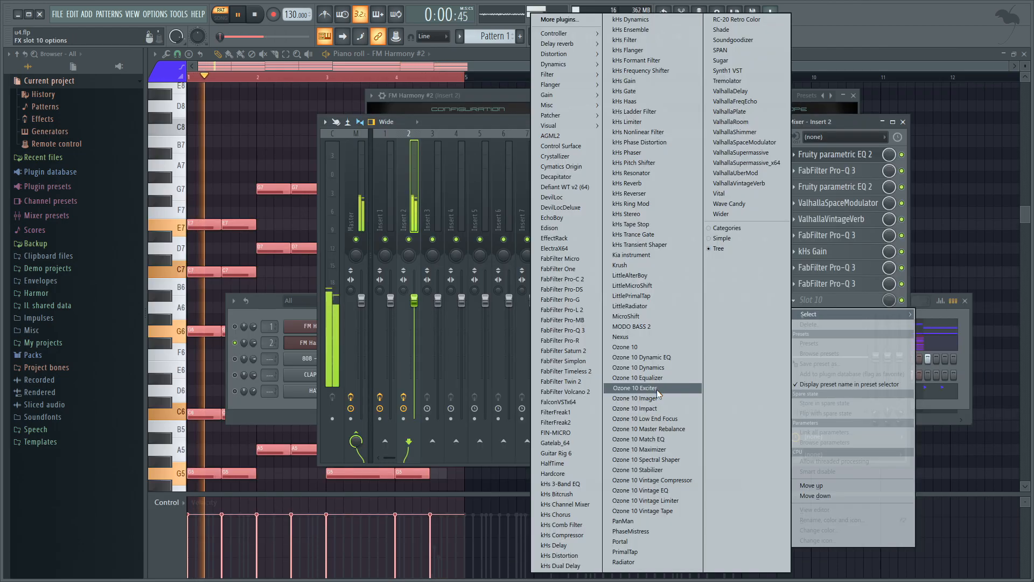
# Load Ozone 10 Imager into slot 10, enable Stereoize in mode I, and widen band 1 to somewhat below 100
pyautogui.click(657, 390)
pyautogui.press('space')
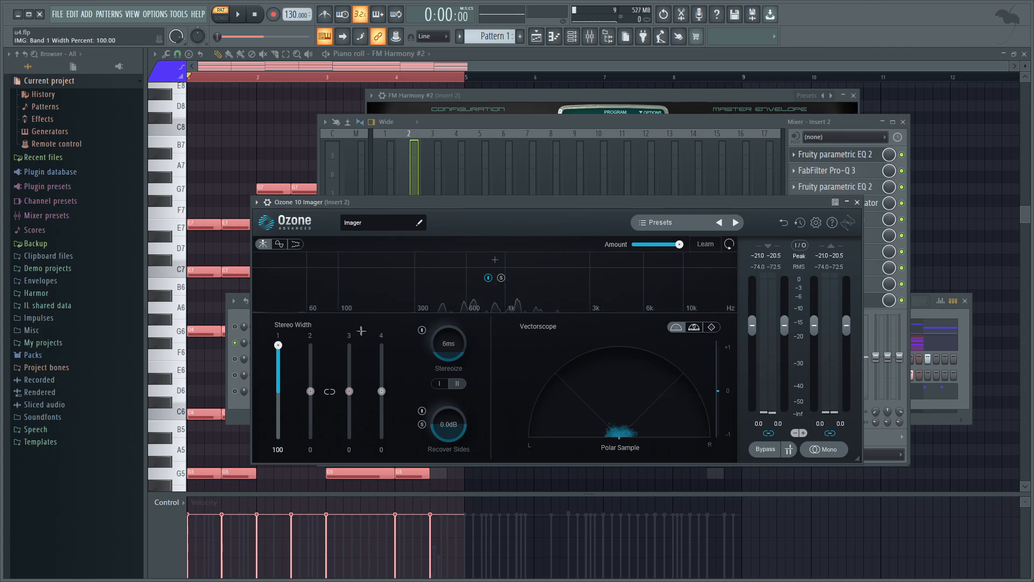
pyautogui.press('space')
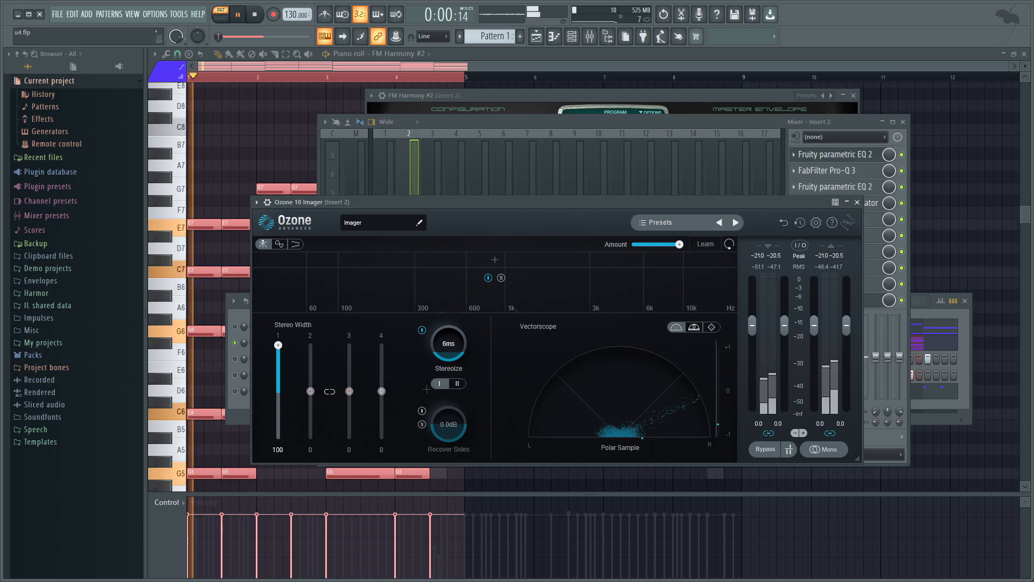
pyautogui.moveTo(278, 345); pyautogui.dragTo(278, 361)
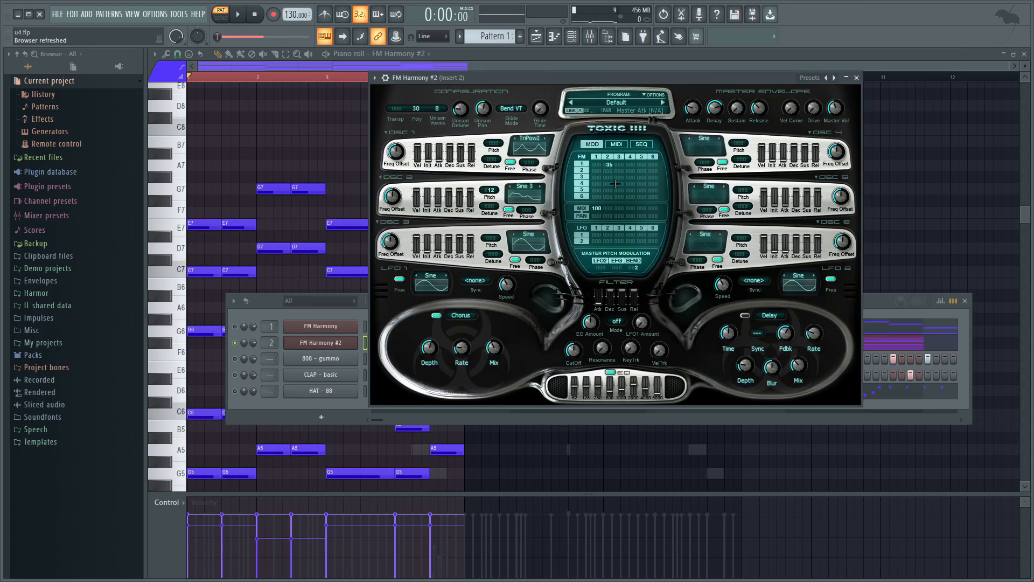
# Try self-FM on oscillator 1 up to 45% with oscillator 3's pitch at -12 in FM Harmony #2 during playback
pyautogui.press('space')
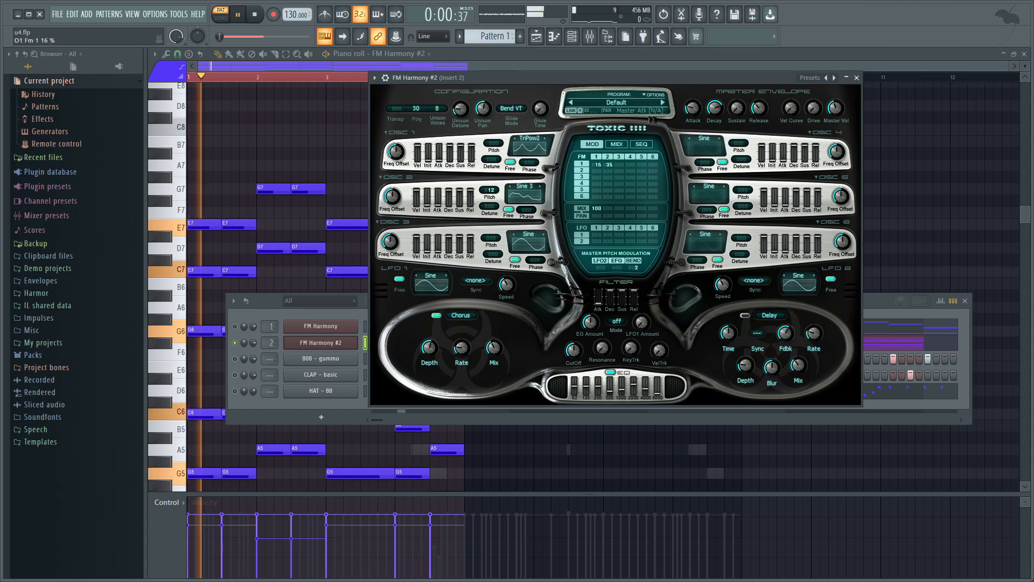
pyautogui.press('space')
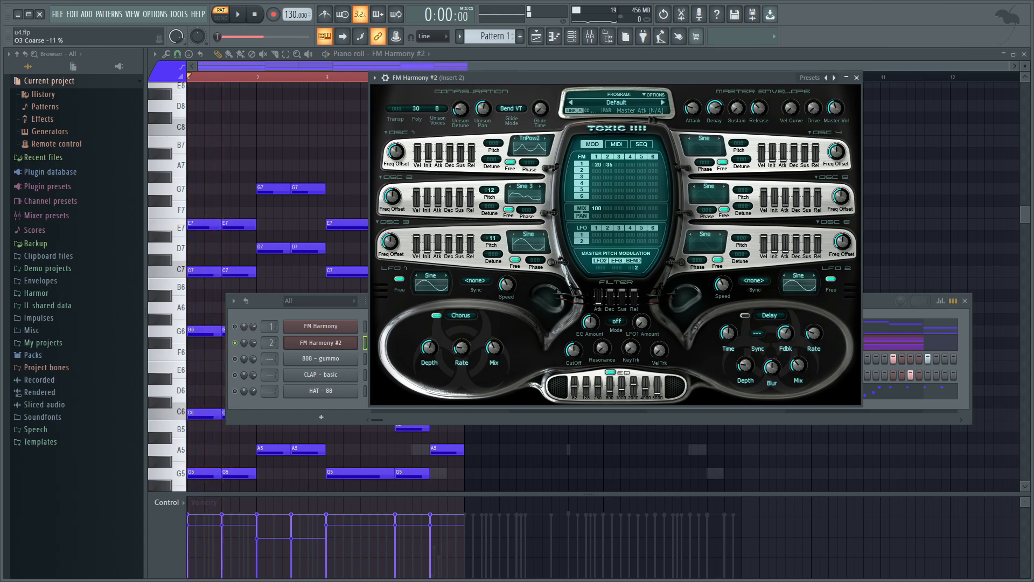
pyautogui.press('space')
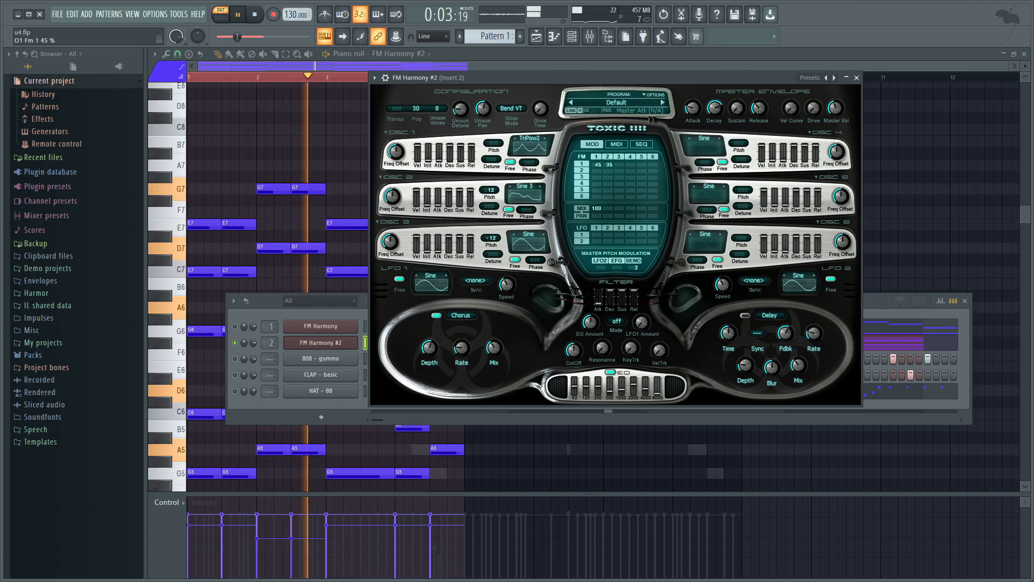
# Set LFO 1's modulation of oscillator 3 to 100 in FM Harmony #2 and play the pattern
pyautogui.press('space')
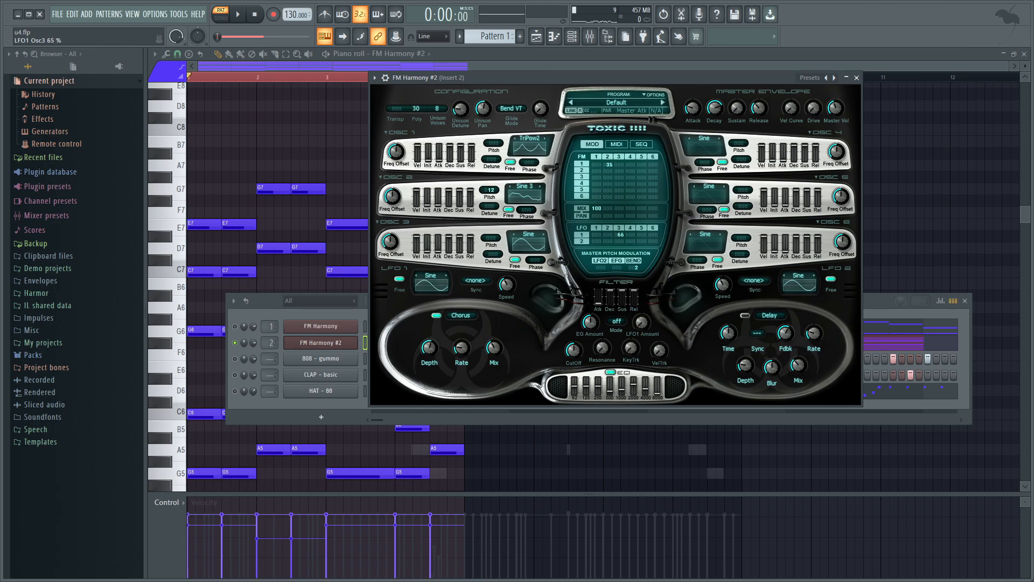
pyautogui.press('space')
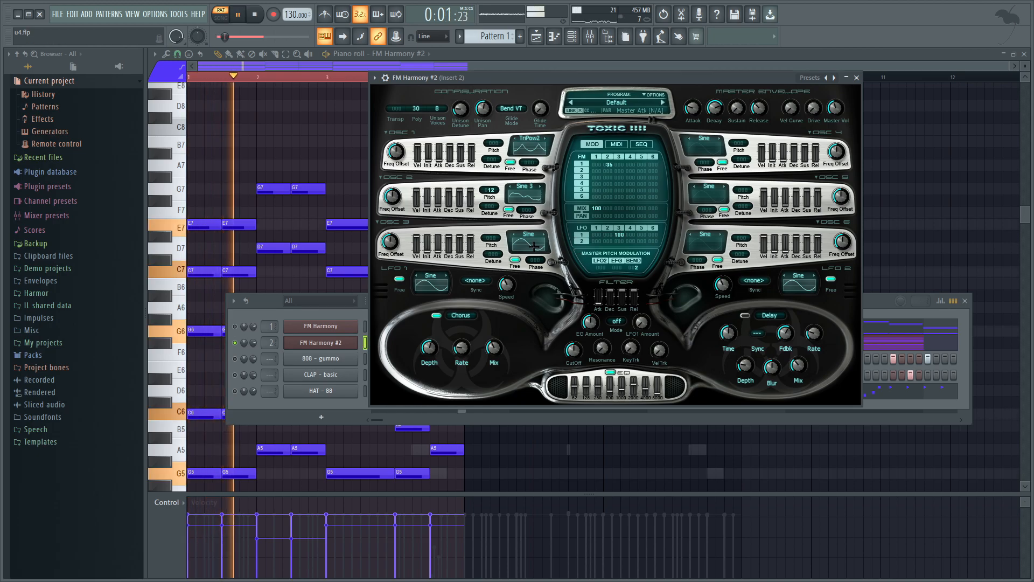
# Set oscillator 3's pitch to -12, clear its LFO 1 modulation, and set the mix to 55 for oscillator 1 and 75 for oscillator 3
pyautogui.moveTo(491, 238); pyautogui.dragTo(491, 250)
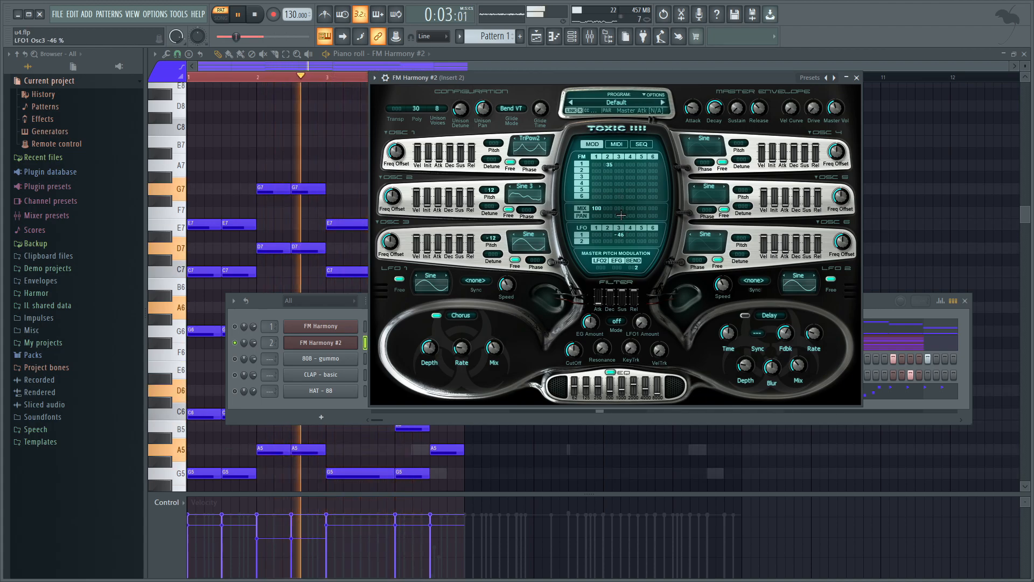
pyautogui.moveTo(619, 235); pyautogui.dragTo(622, 227)
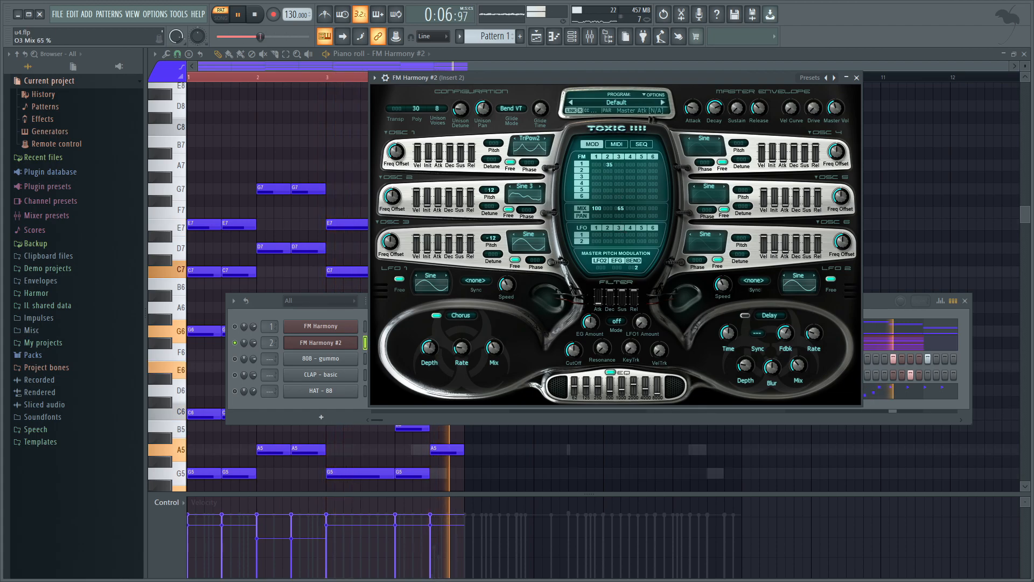
pyautogui.moveTo(619, 207); pyautogui.dragTo(619, 183)
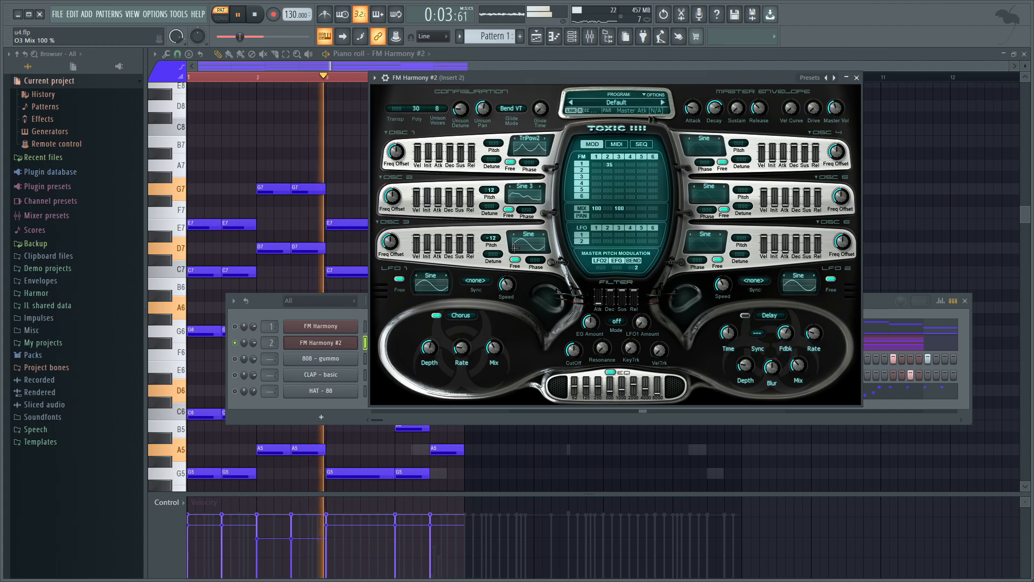
pyautogui.moveTo(621, 208); pyautogui.dragTo(621, 228)
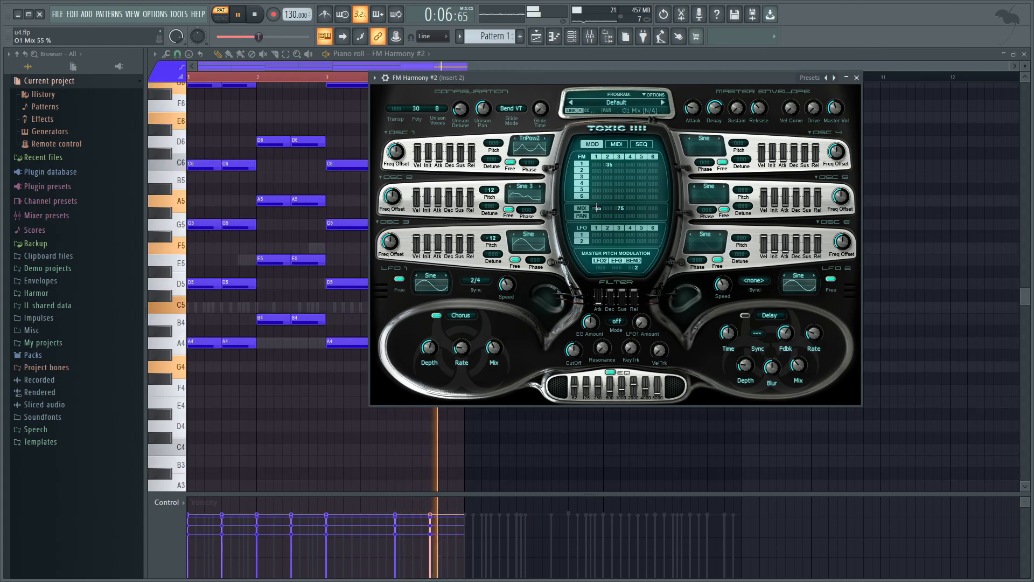
# Stop playback and route mixer track Insert 2 into Insert 3 only, at 100%
pyautogui.click(590, 37)
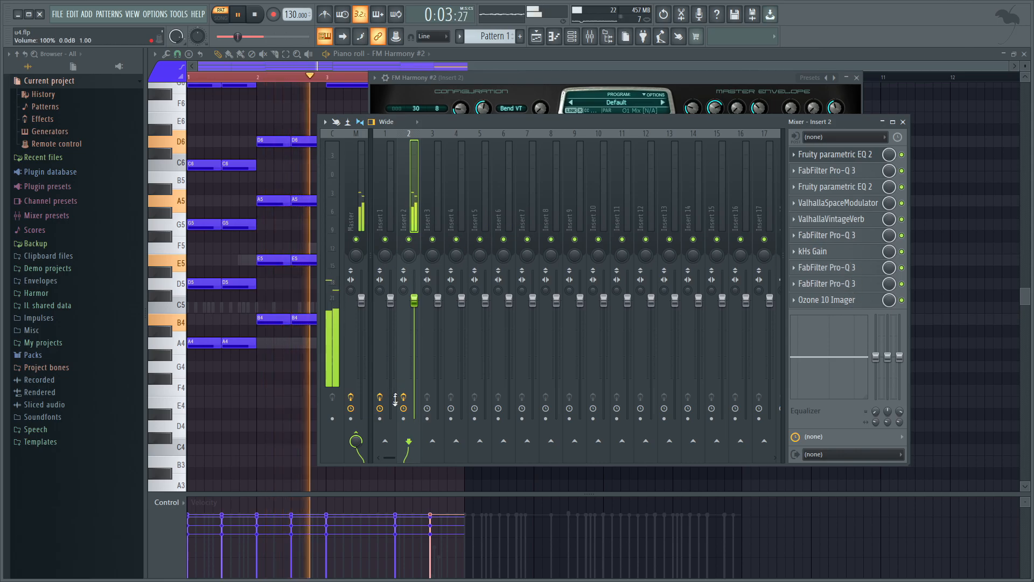
pyautogui.press('space')
pyautogui.click(431, 223)
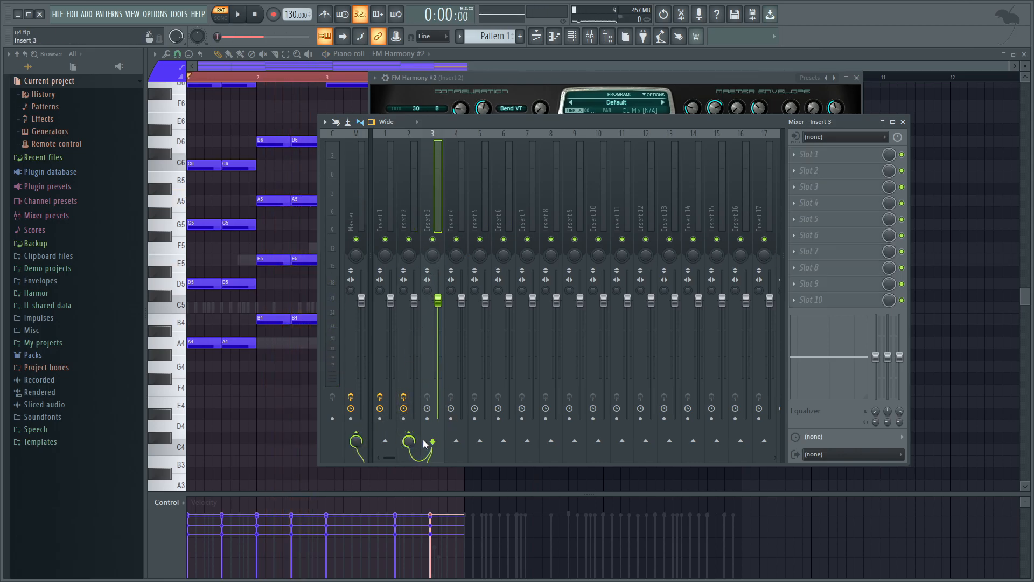
pyautogui.click(414, 248)
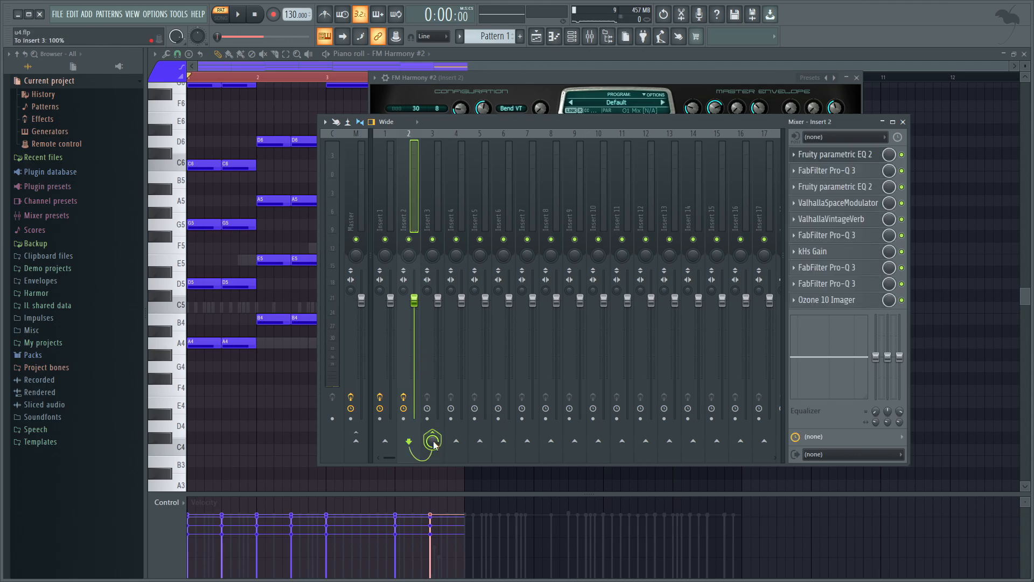
# Load Fruity parametric EQ 2 on Insert 3 and, during playback, cut bands 5, 6 and 7, with the deepest dip in band 5
pyautogui.press('Right')
pyautogui.press('space')
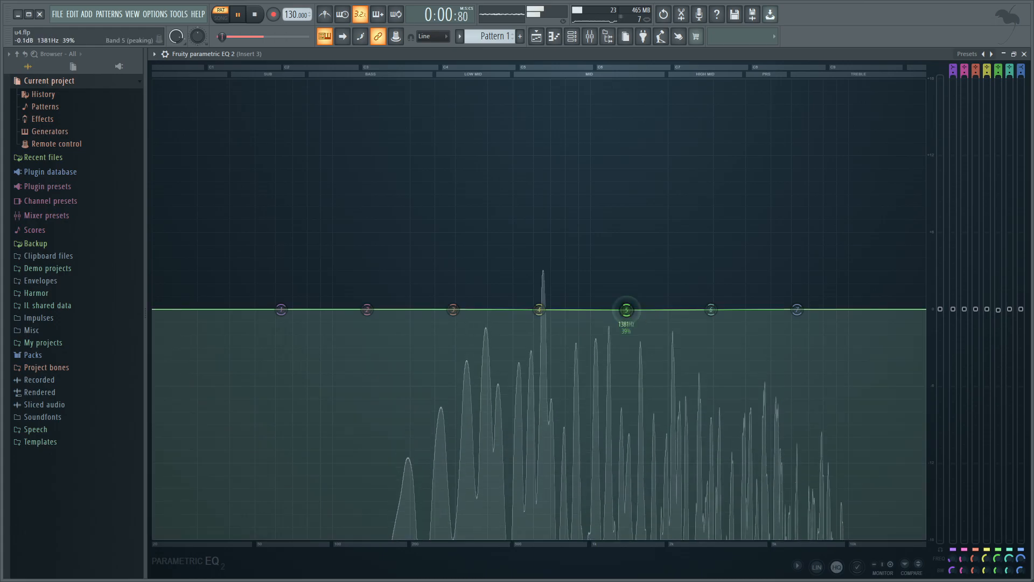
pyautogui.moveTo(627, 310); pyautogui.dragTo(673, 363)
pyautogui.moveTo(711, 310); pyautogui.dragTo(722, 339)
pyautogui.moveTo(674, 364); pyautogui.dragTo(652, 366)
pyautogui.moveTo(722, 338); pyautogui.dragTo(712, 335)
pyautogui.moveTo(797, 310); pyautogui.dragTo(803, 348)
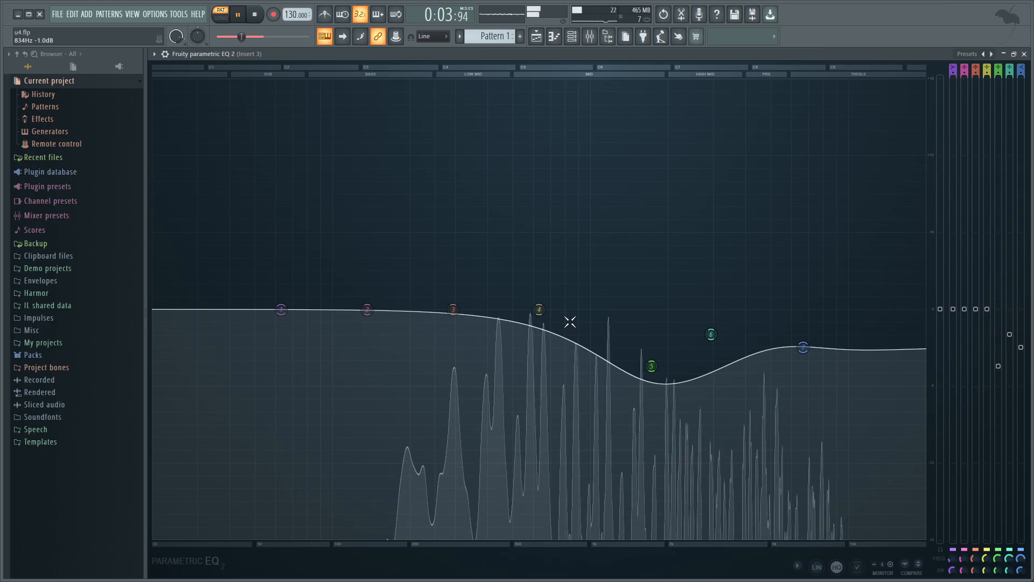
pyautogui.moveTo(652, 366); pyautogui.dragTo(619, 401)
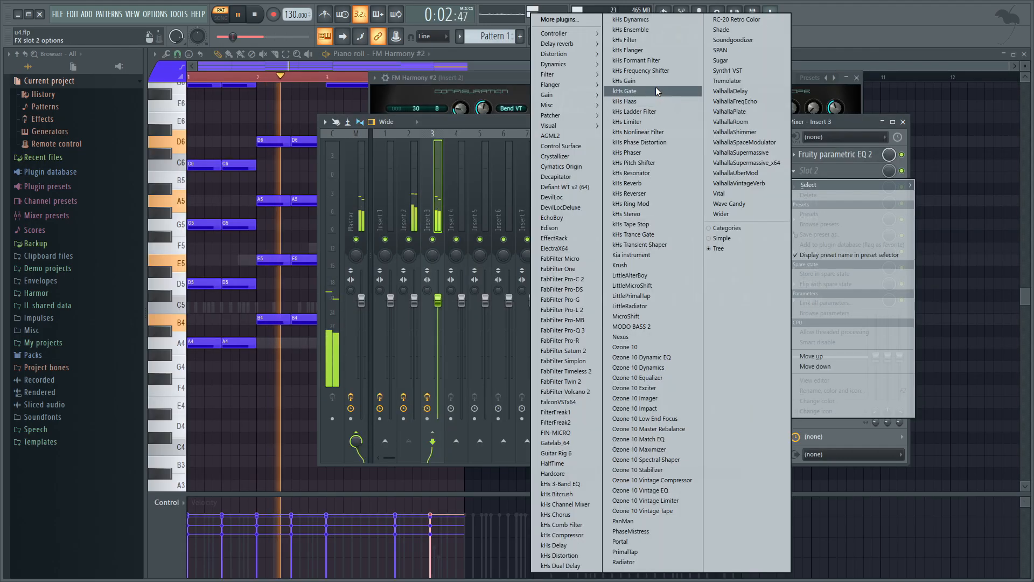
# Load kHs Gain into slot 2 of Insert 3 and set the gain to +7.50 dB
pyautogui.click(655, 82)
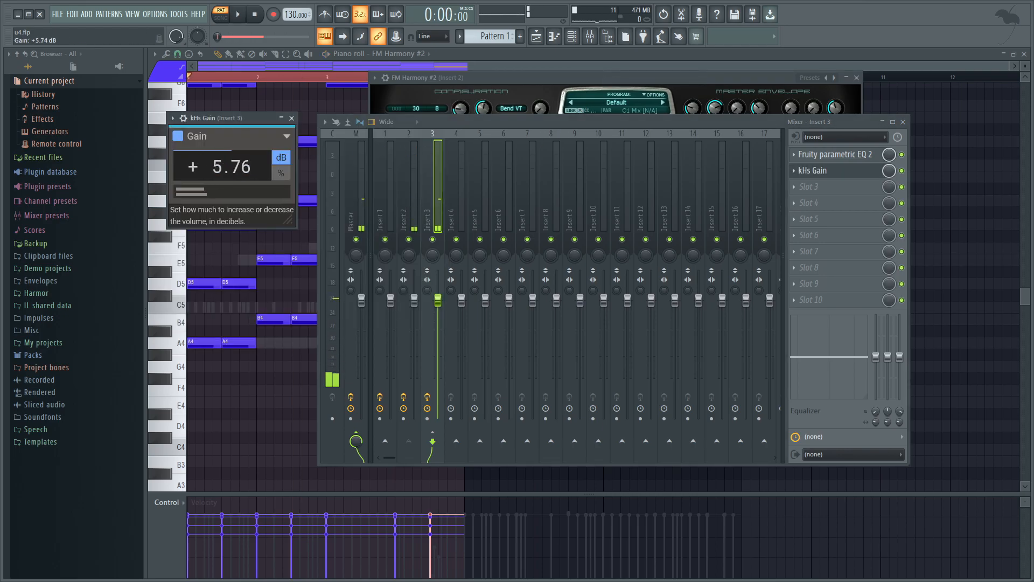
pyautogui.moveTo(232, 167); pyautogui.dragTo(235, 145)
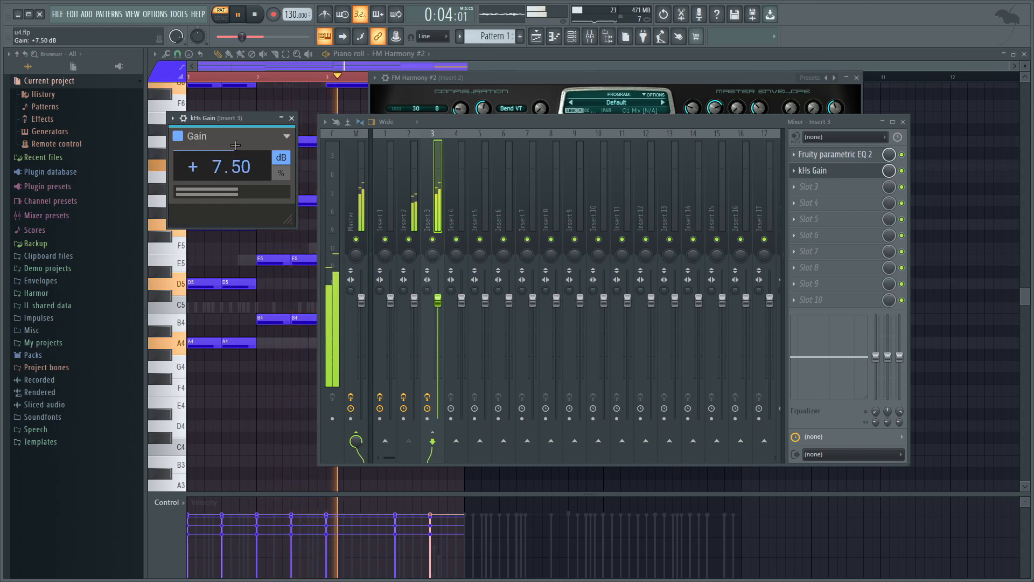
pyautogui.click(292, 118)
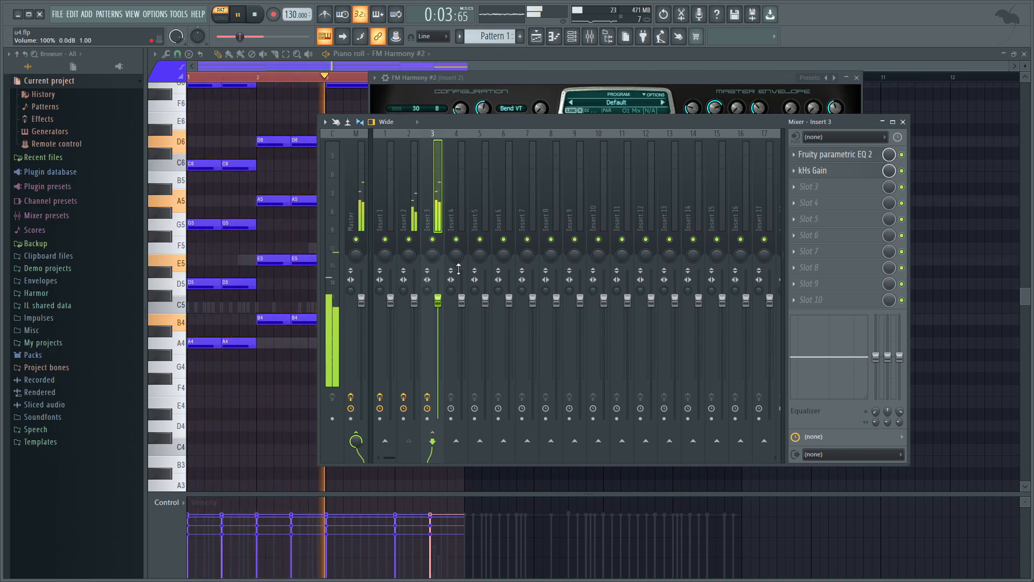
# Load SPAN into slot 3 of Insert 3, enlarge its window, and hold the spectrum for inspection
pyautogui.press('space')
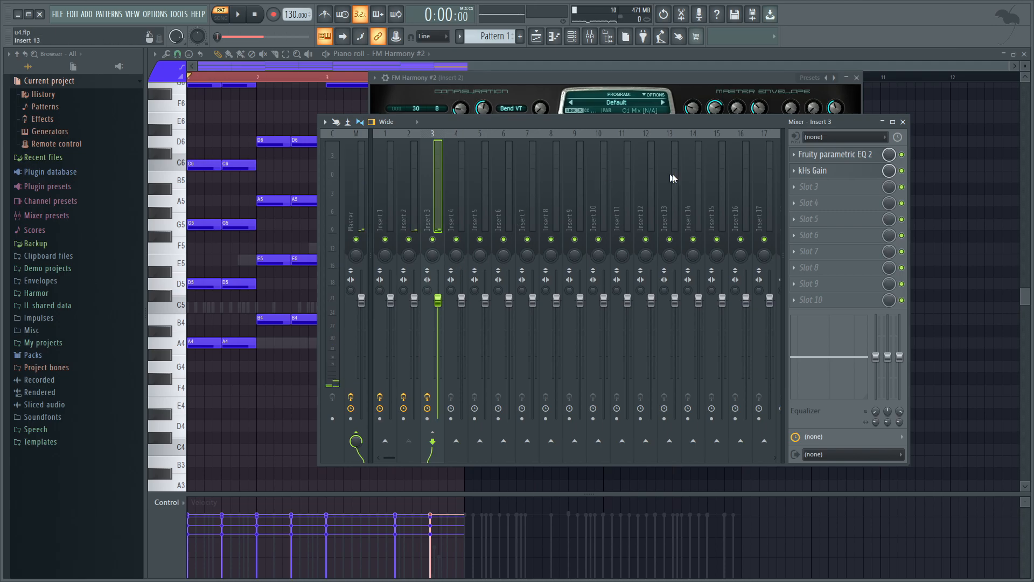
pyautogui.click(805, 187)
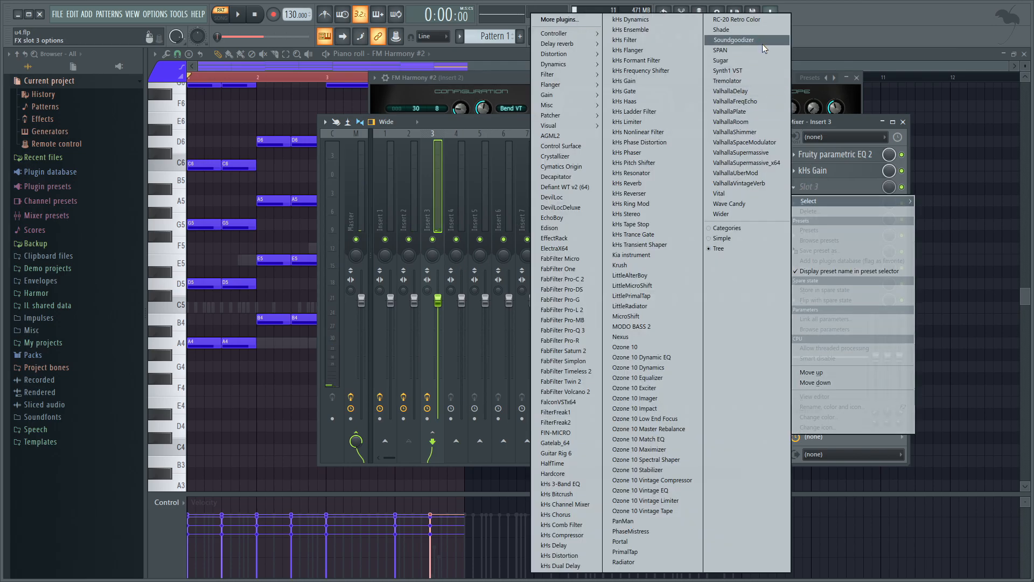
pyautogui.click(722, 51)
pyautogui.moveTo(538, 136); pyautogui.dragTo(514, 72)
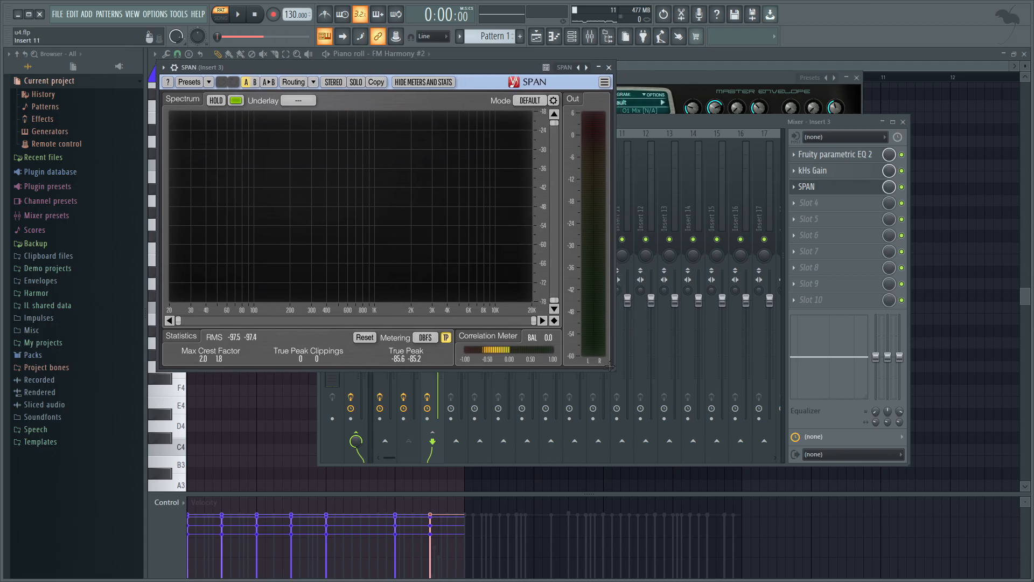
pyautogui.moveTo(614, 369); pyautogui.dragTo(1010, 569)
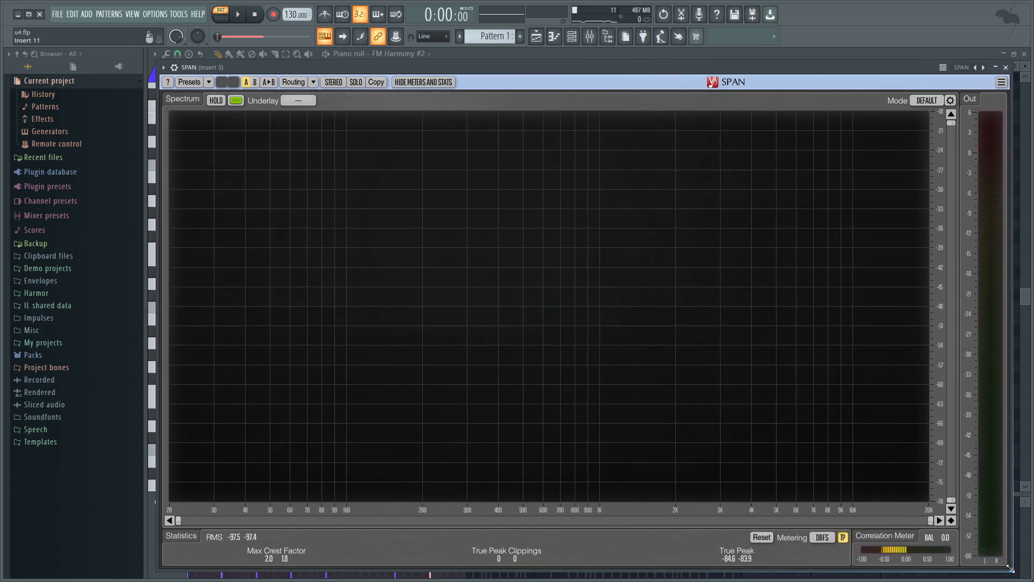
pyautogui.click(216, 101)
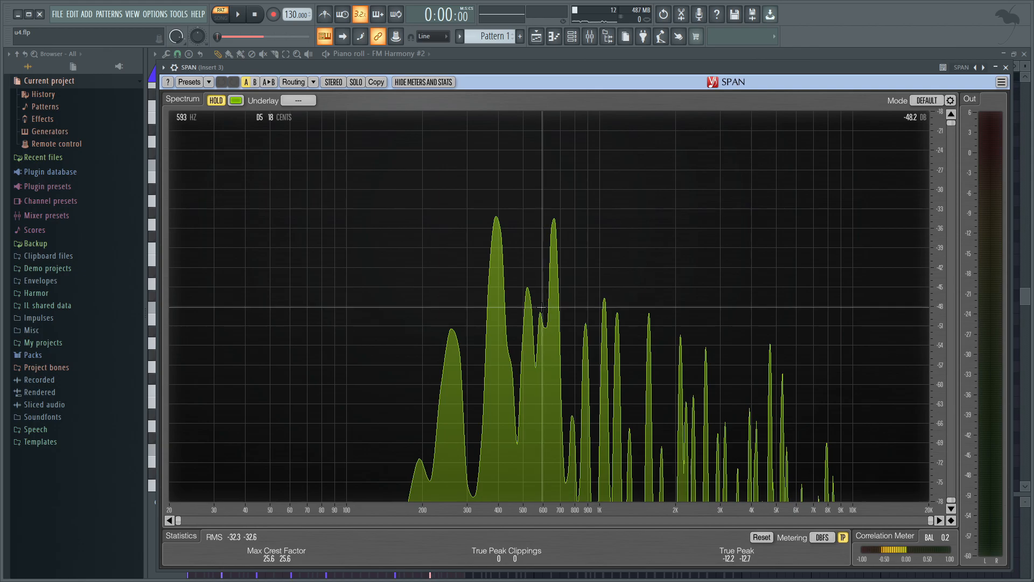
# Compare playback with the four FabFilter Pro-Q 3 effects on Insert 2 bypassed and enabled
pyautogui.moveTo(571, 78); pyautogui.dragTo(742, 360)
pyautogui.click(549, 80)
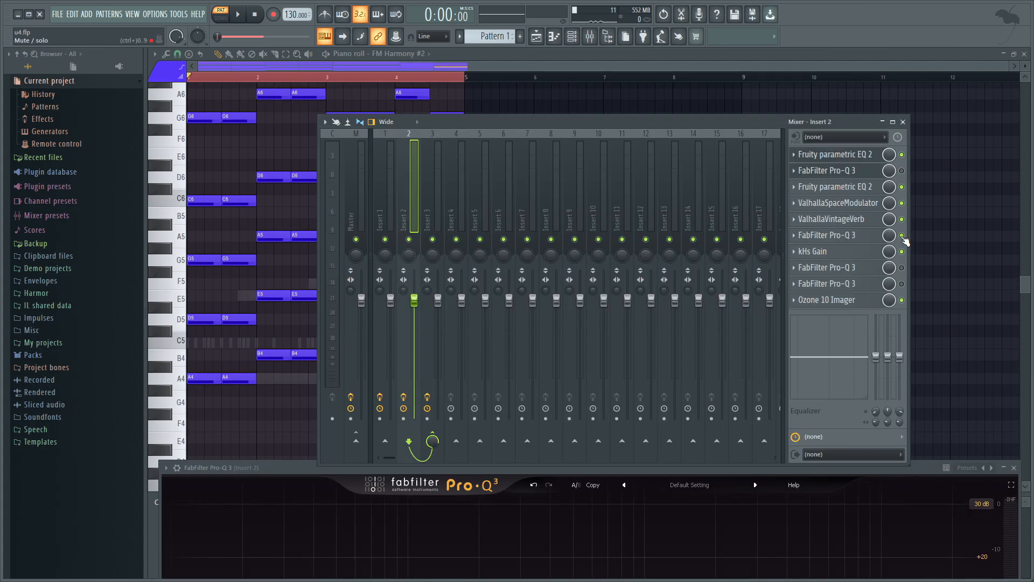
pyautogui.press('space')
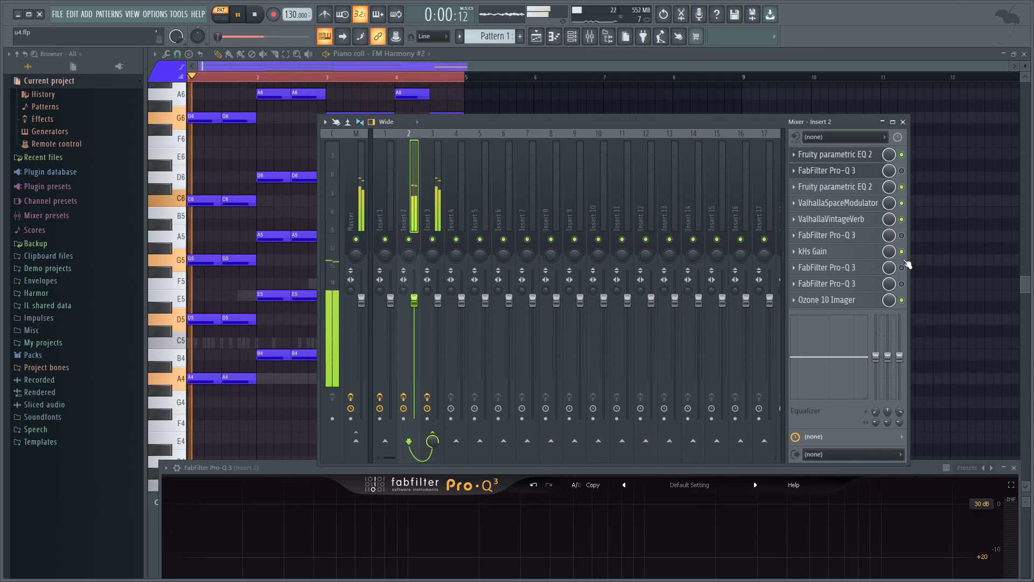
pyautogui.press('space')
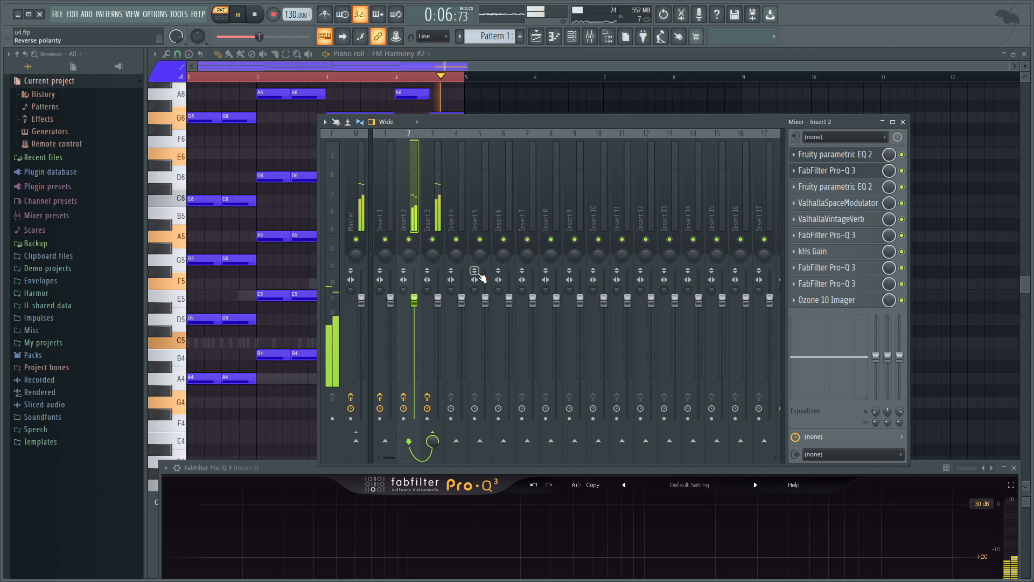
pyautogui.press('space')
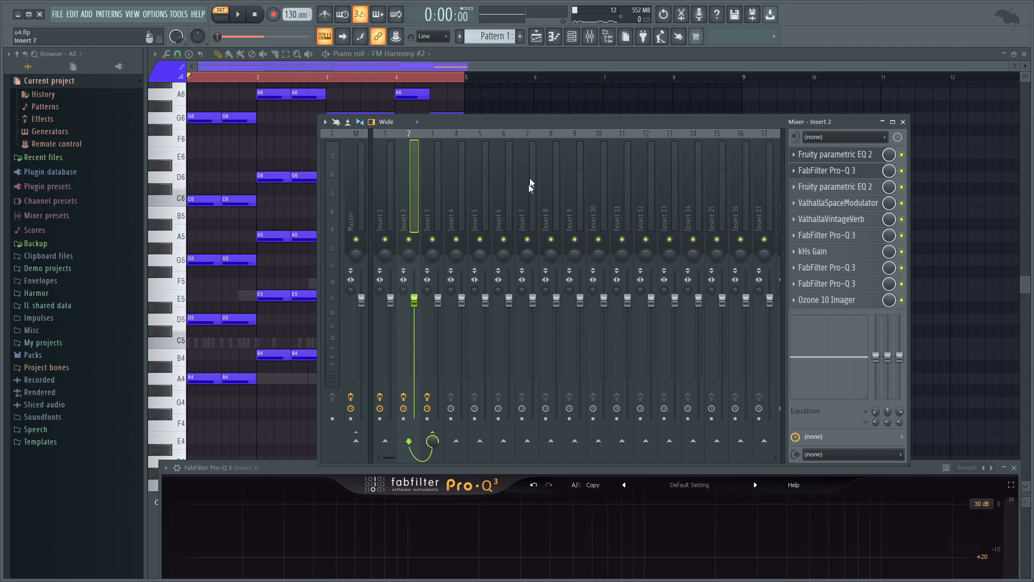
# Close the mixer, reopen the FM Harmony #2 synth, and arrange its window above the FabFilter Pro-Q 3 window
pyautogui.click(589, 37)
pyautogui.click(585, 43)
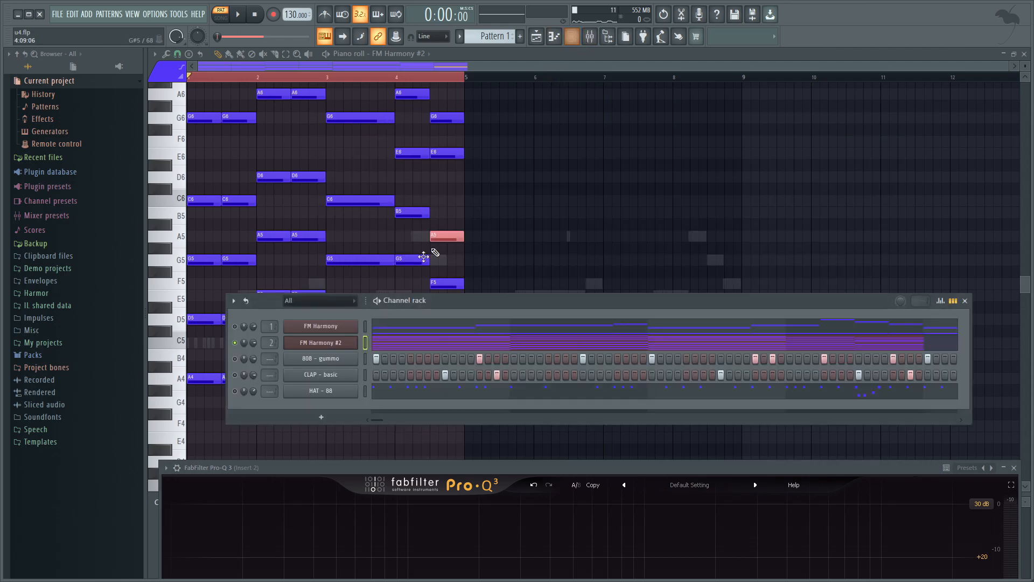
pyautogui.click(339, 344)
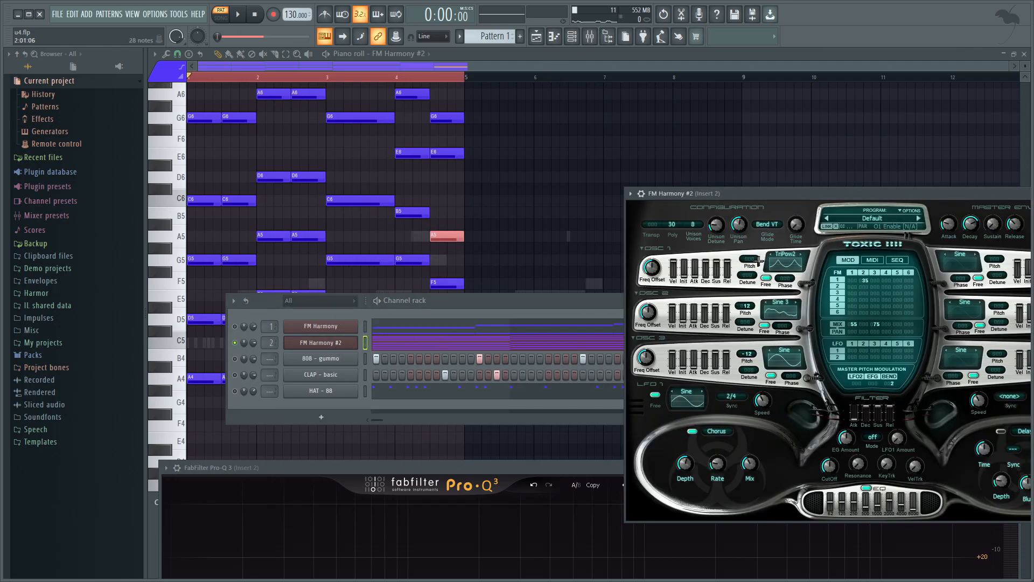
pyautogui.moveTo(813, 192); pyautogui.dragTo(563, 102)
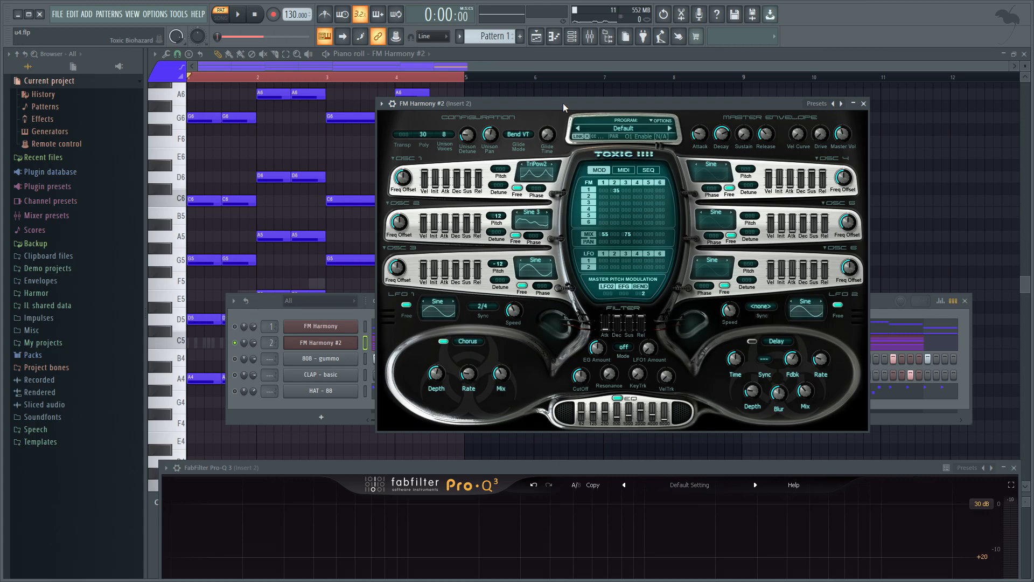
pyautogui.moveTo(550, 468); pyautogui.dragTo(586, 446)
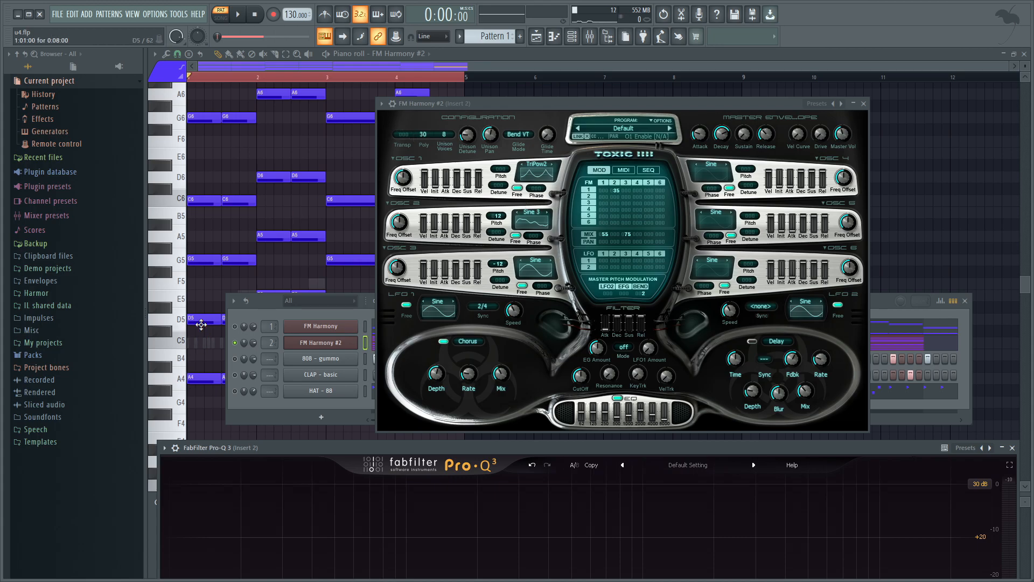
pyautogui.scroll(5, 208, 186)
pyautogui.scroll(-7, 272, 189)
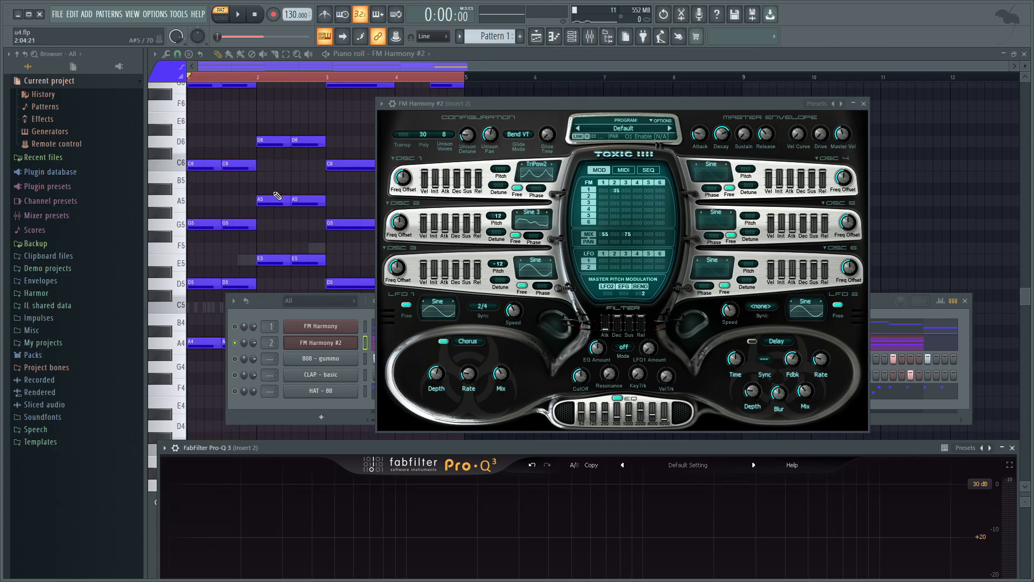
pyautogui.scroll(1, 277, 195)
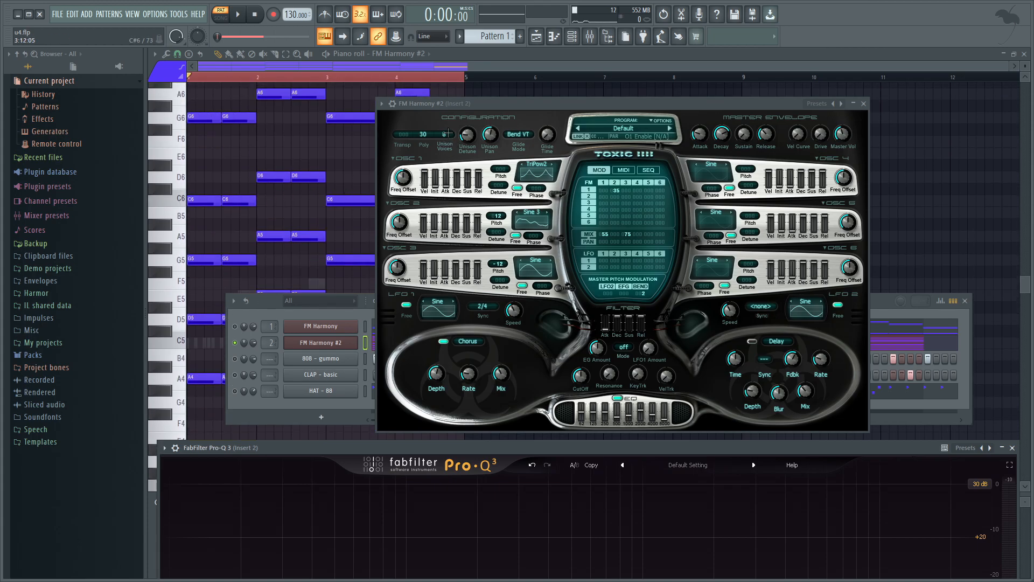